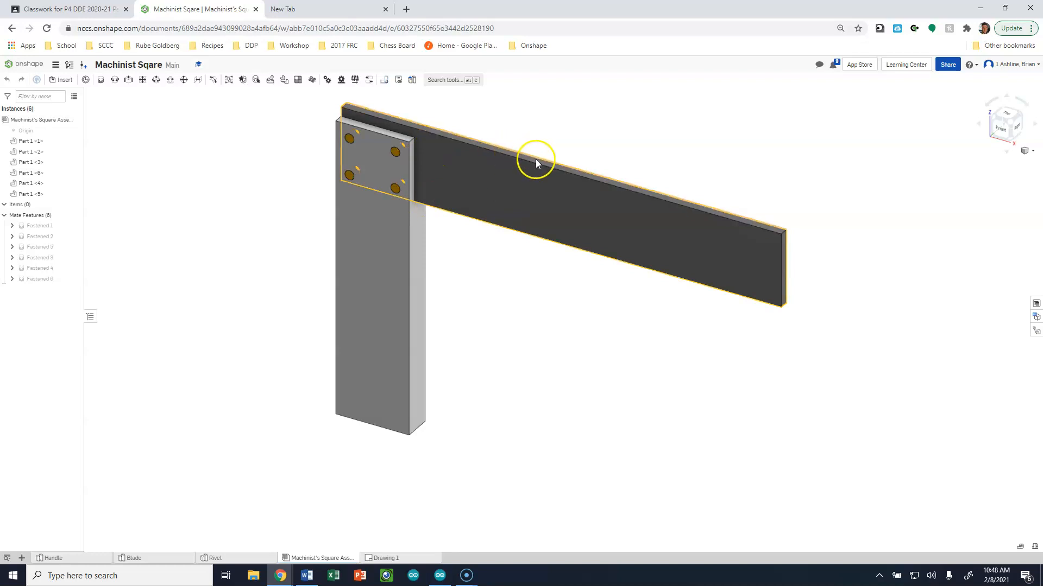
Review the finished machinist's square assembly and its Handle, Blade and Rivet part studios.
{"action": "scroll", "coordinate": [579, 398], "scroll_direction": "down", "scroll_amount": 4}
{"action": "scroll", "coordinate": [539, 344], "scroll_direction": "up", "scroll_amount": 3}
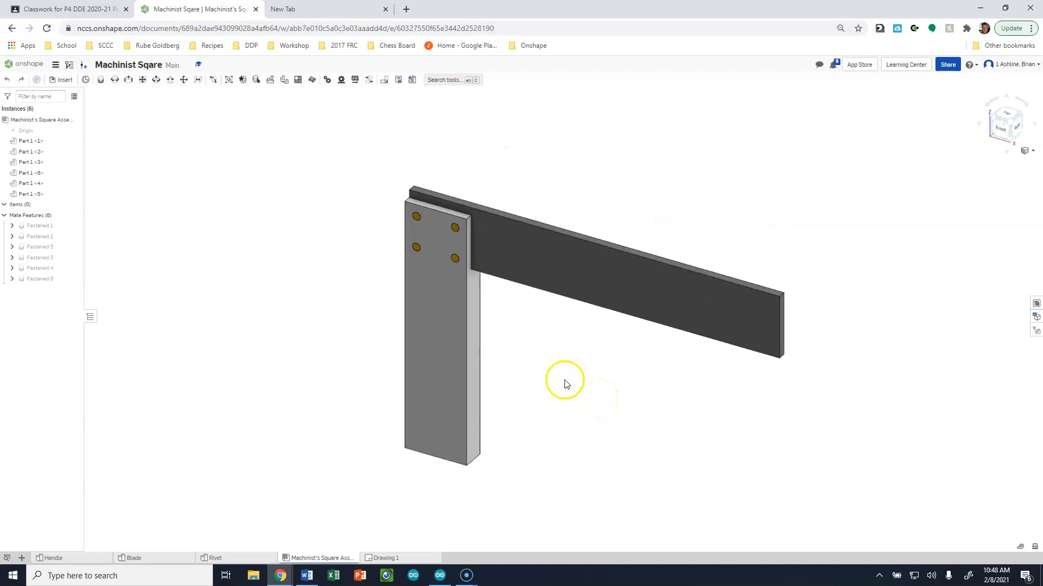
{"action": "left_click", "coordinate": [92, 563]}
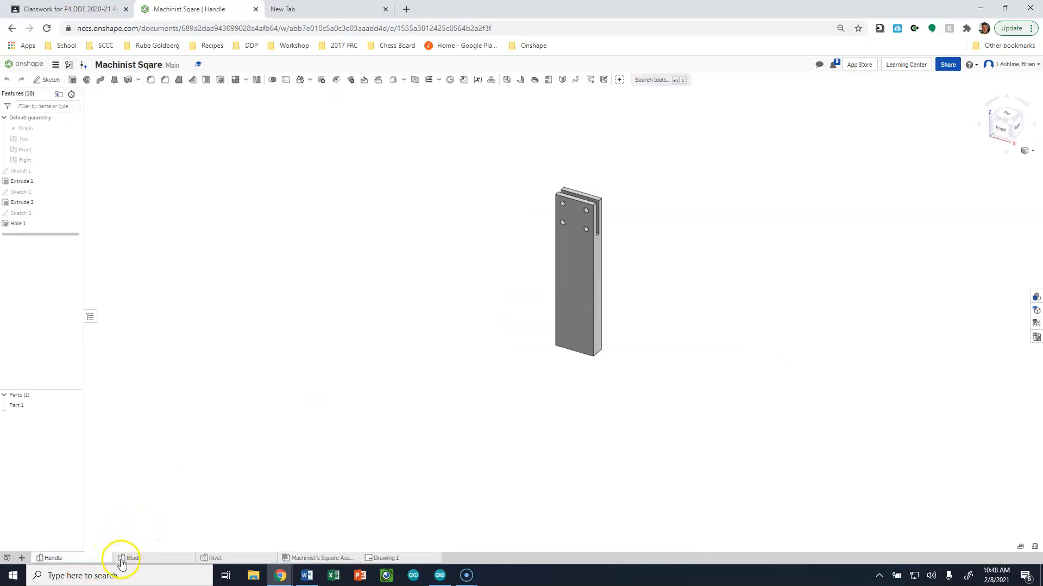
{"action": "left_click", "coordinate": [144, 560]}
{"action": "left_click", "coordinate": [226, 559]}
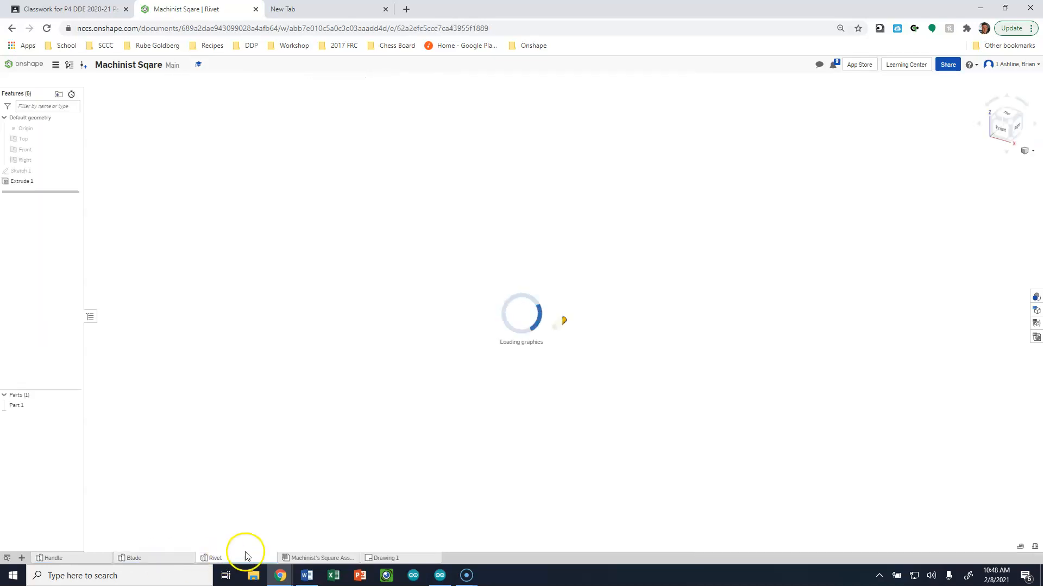
{"action": "left_click", "coordinate": [90, 561]}
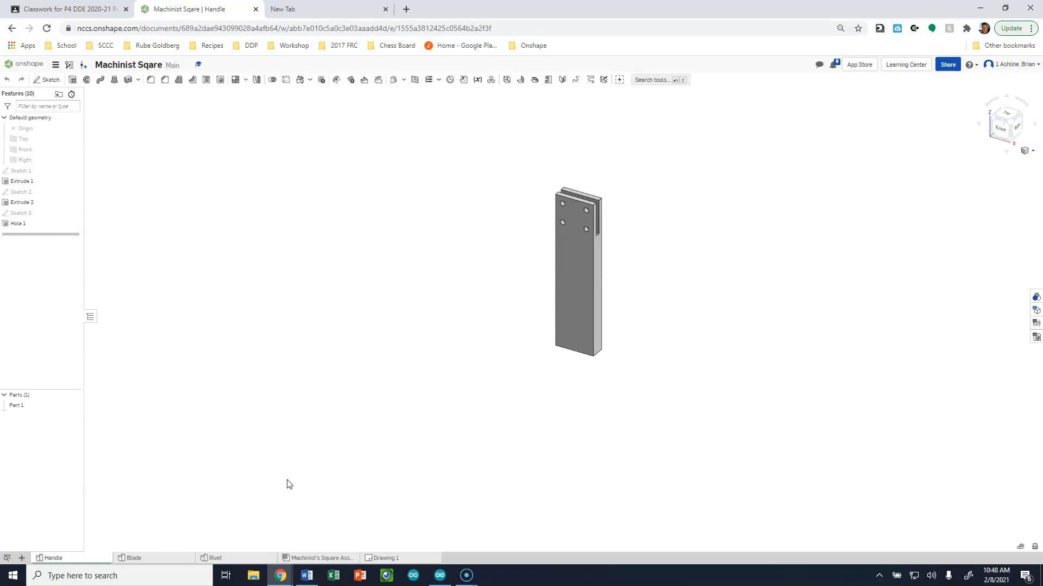
{"action": "left_click", "coordinate": [322, 559]}
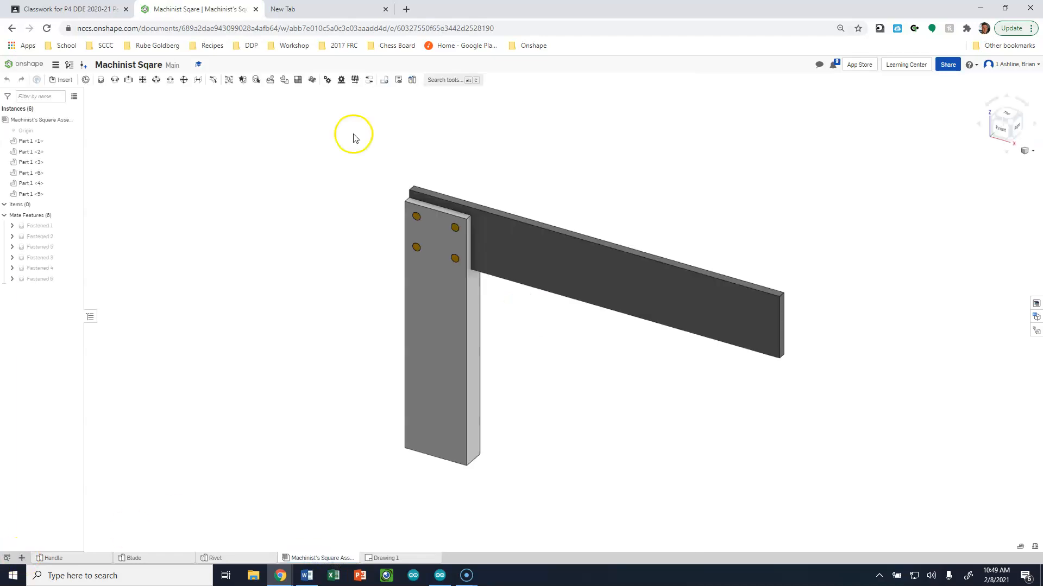
Create a new assembly in the document and rename it Machinist's Square.
{"action": "double_click", "coordinate": [523, 14]}
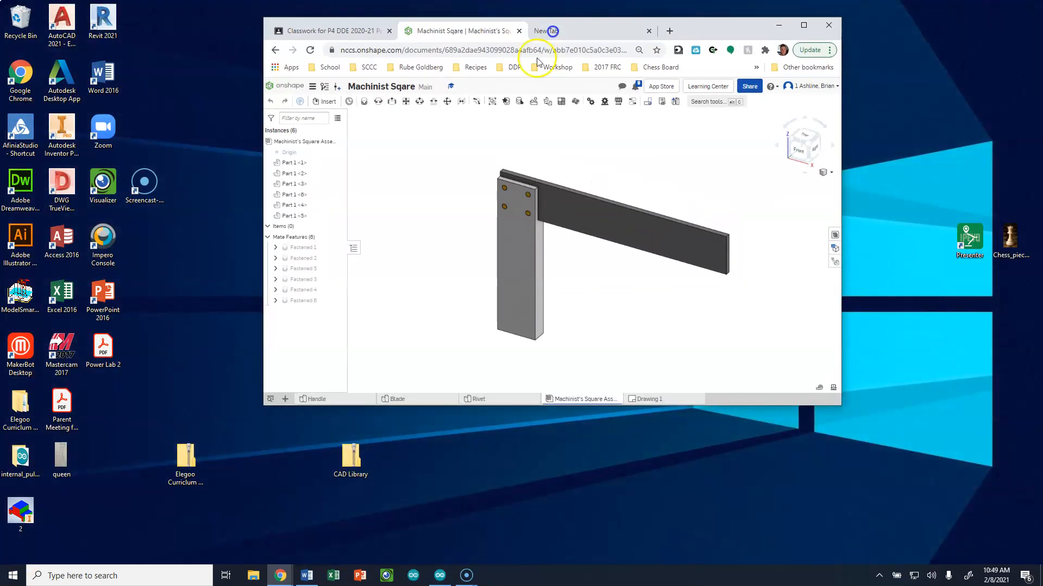
{"action": "left_click", "coordinate": [285, 400]}
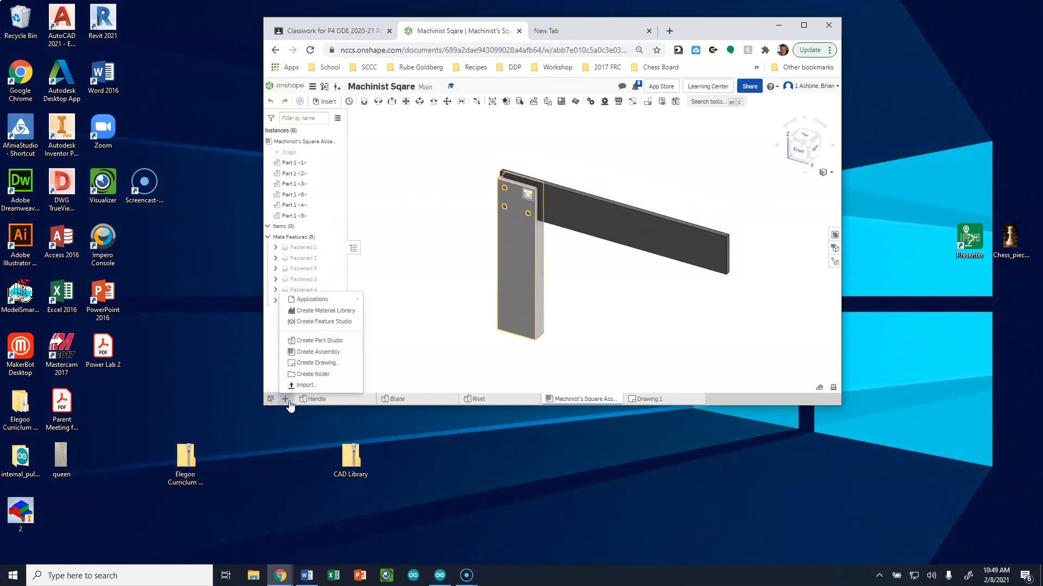
{"action": "left_click", "coordinate": [318, 353]}
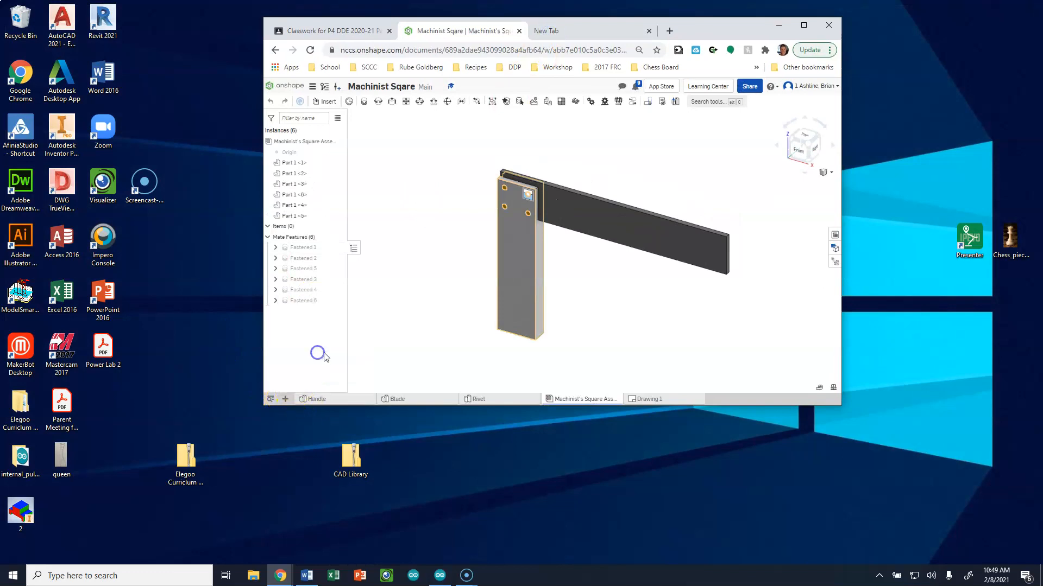
{"action": "left_click", "coordinate": [804, 24]}
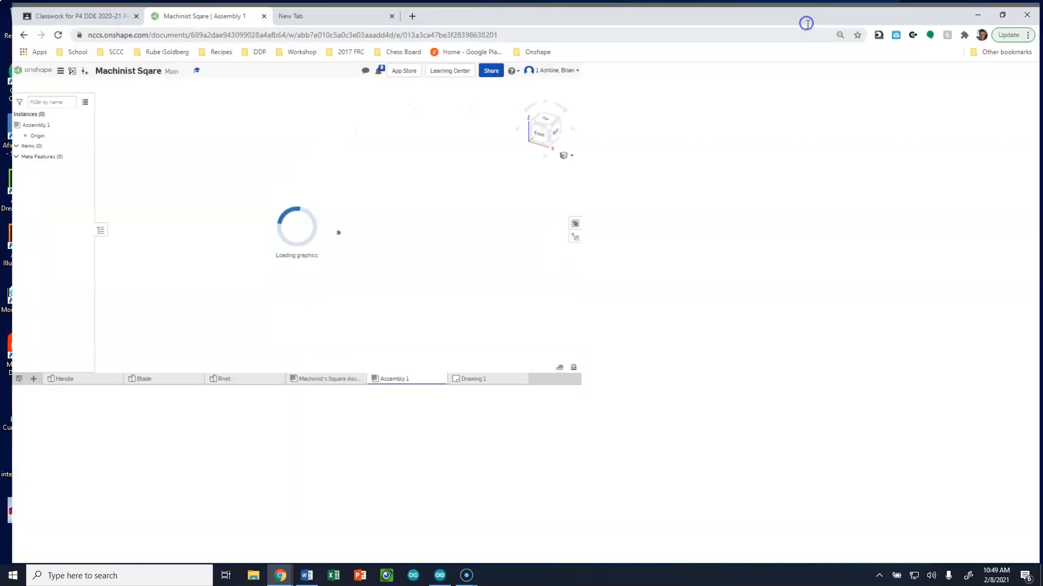
{"action": "right_click", "coordinate": [391, 560]}
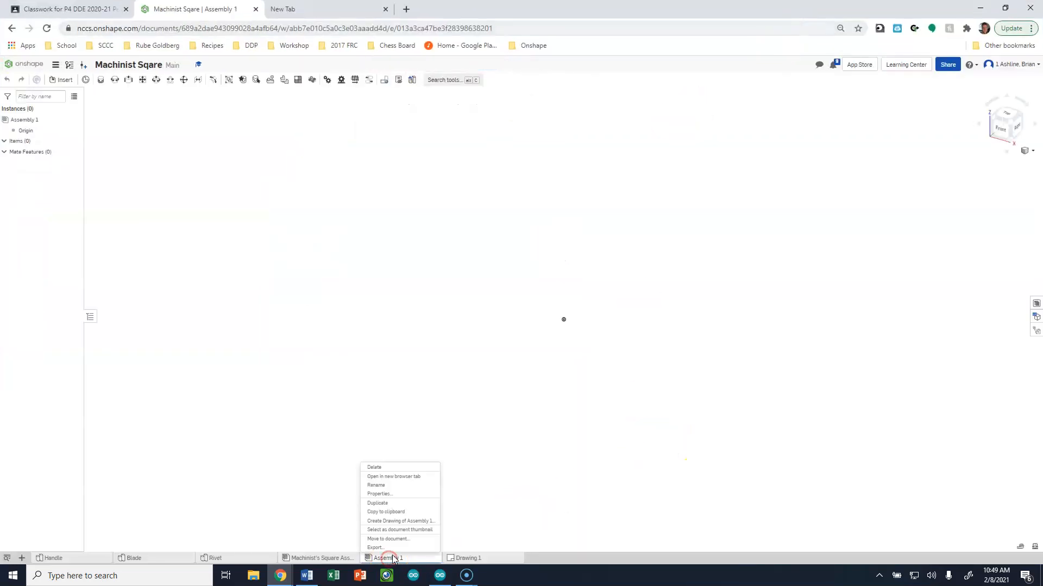
{"action": "left_click", "coordinate": [386, 484]}
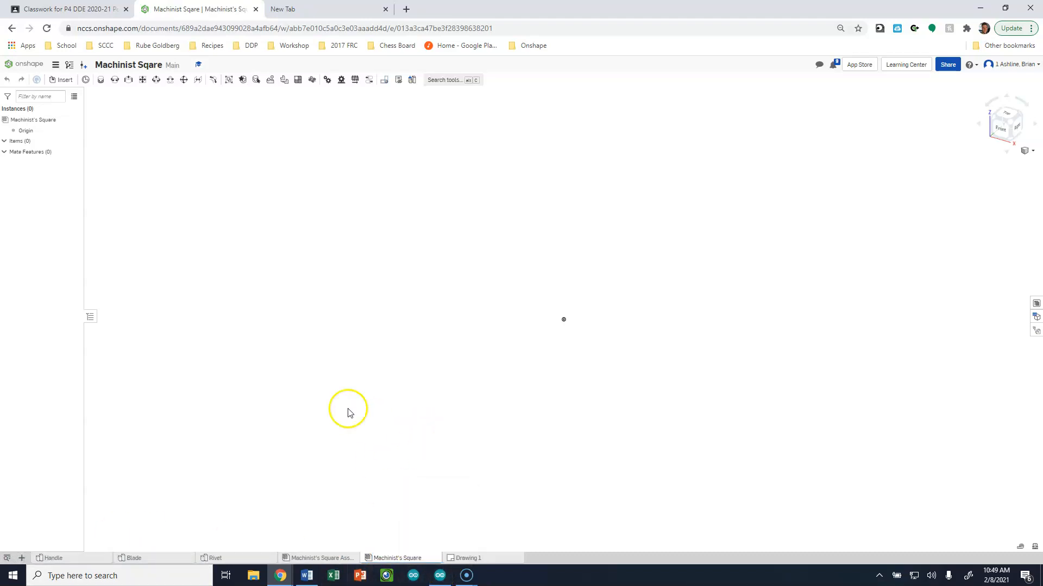
Insert the Handle and the Blade into the assembly, placing the blade beside the handle's slotted end.
{"action": "left_click", "coordinate": [61, 80]}
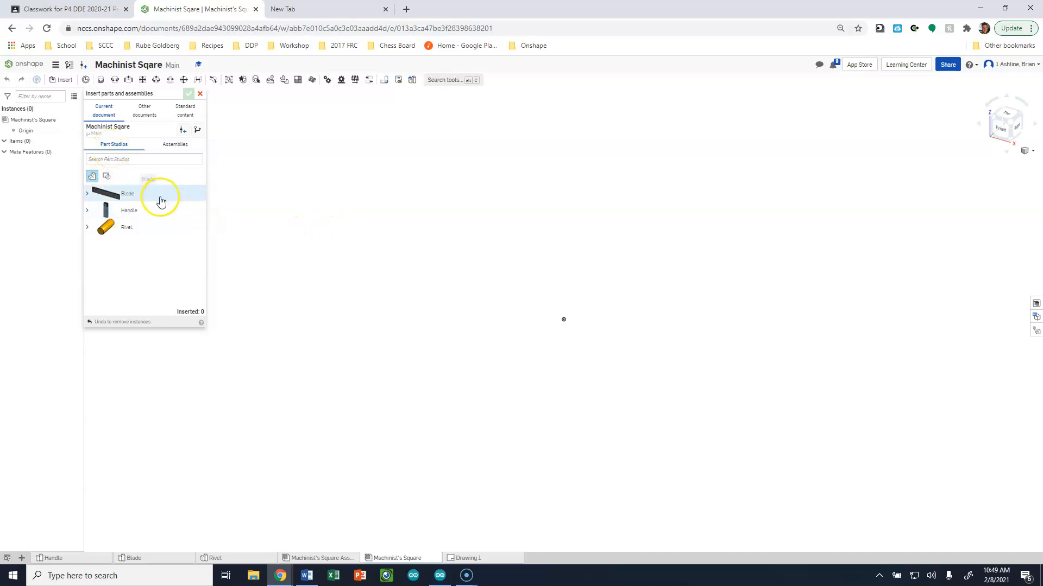
{"action": "left_click", "coordinate": [132, 212]}
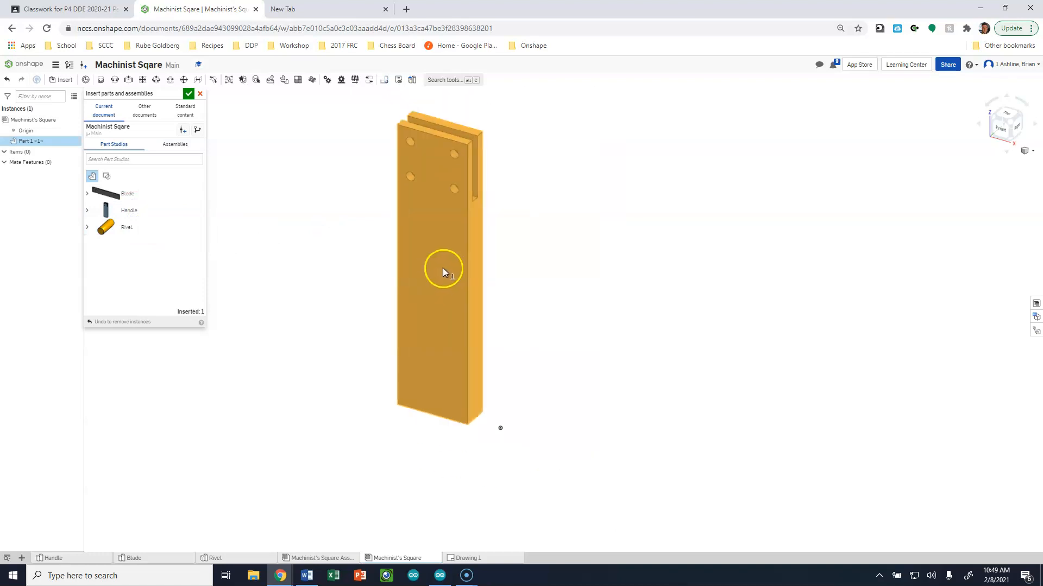
{"action": "left_click", "coordinate": [573, 258]}
{"action": "left_click", "coordinate": [158, 194]}
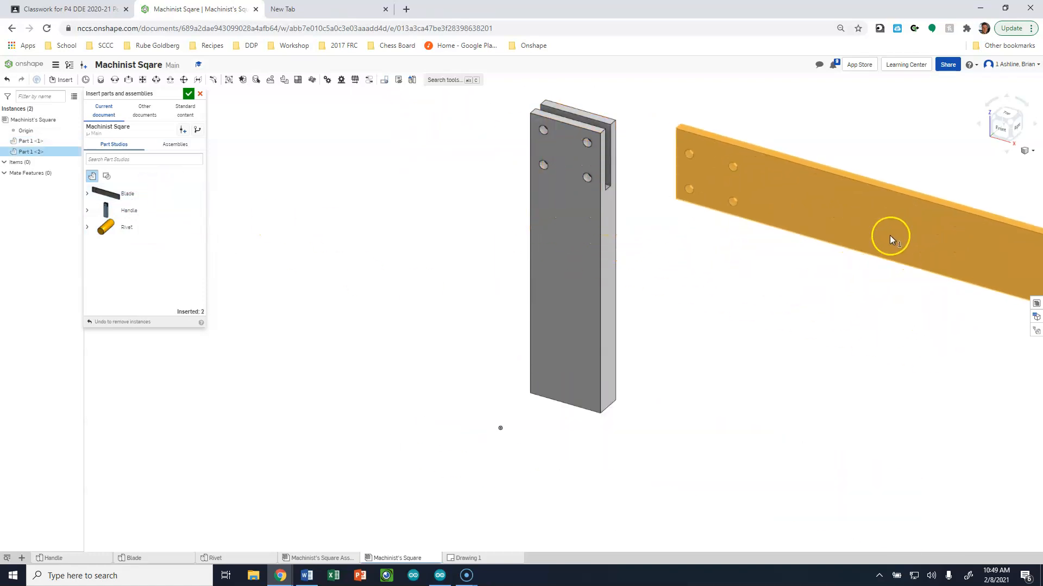
{"action": "left_click", "coordinate": [885, 238]}
Insert three Rivet instances into the empty space below the blade and finish inserting parts.
{"action": "left_click", "coordinate": [117, 233]}
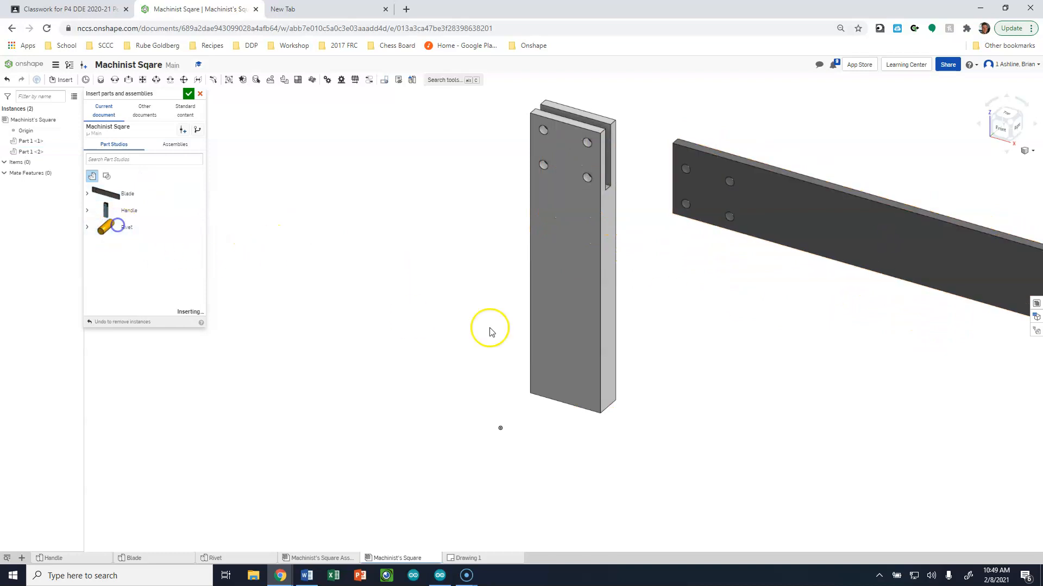
{"action": "left_click", "coordinate": [717, 346]}
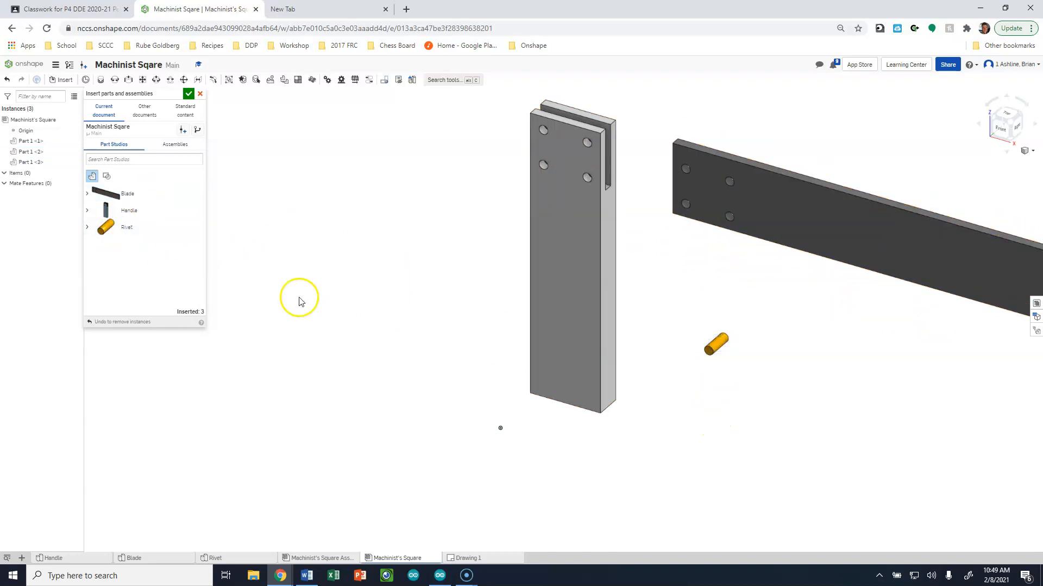
{"action": "left_click", "coordinate": [109, 228]}
{"action": "left_click", "coordinate": [790, 365]}
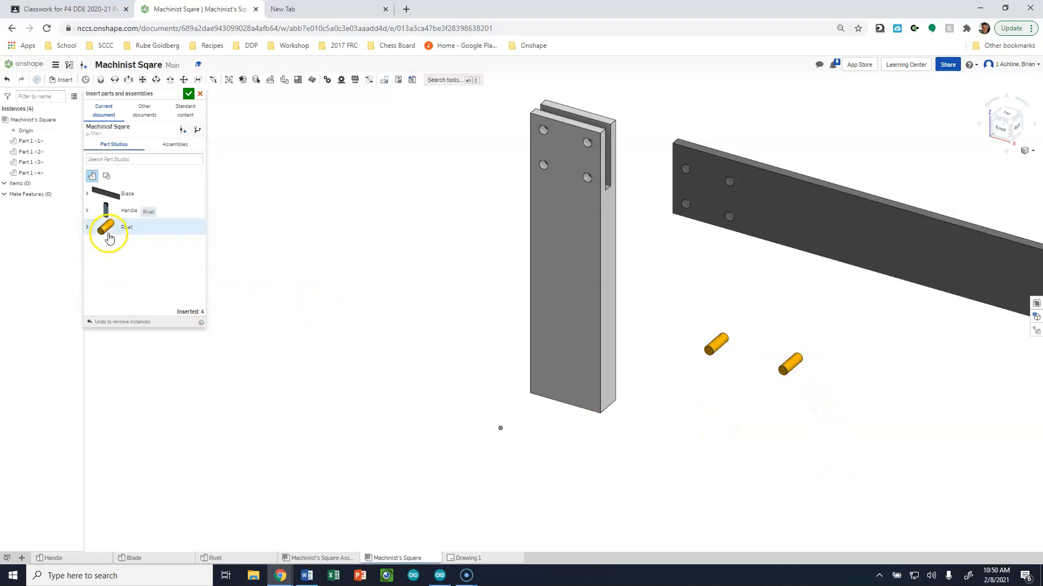
{"action": "left_click", "coordinate": [110, 237]}
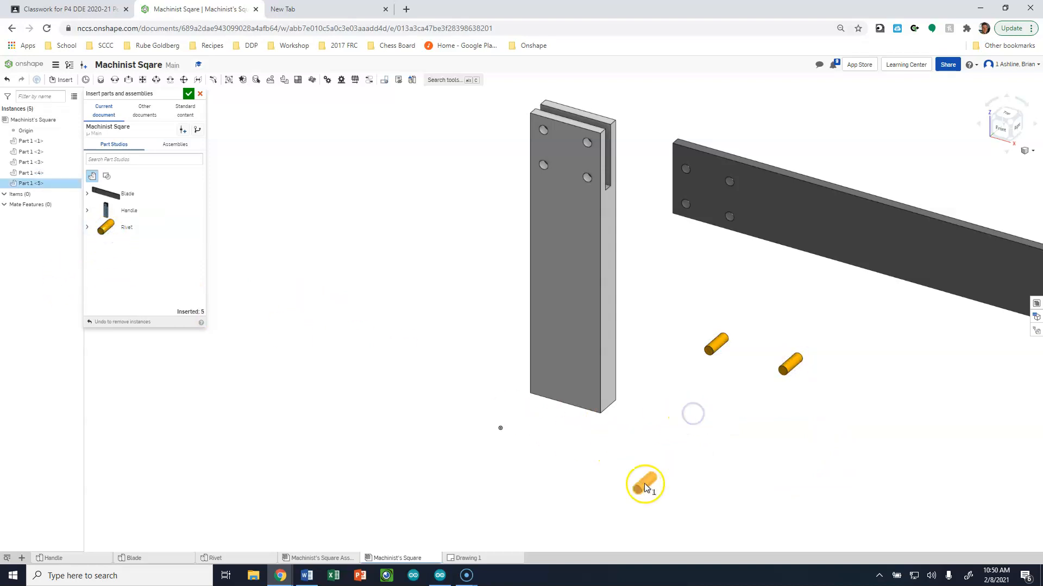
{"action": "left_click", "coordinate": [696, 427]}
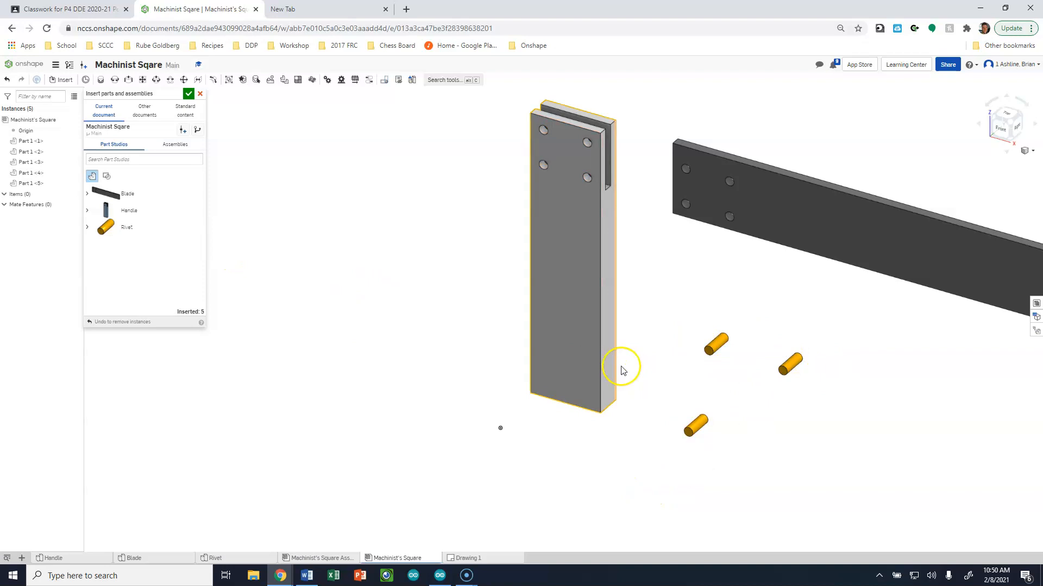
{"action": "left_click", "coordinate": [189, 95]}
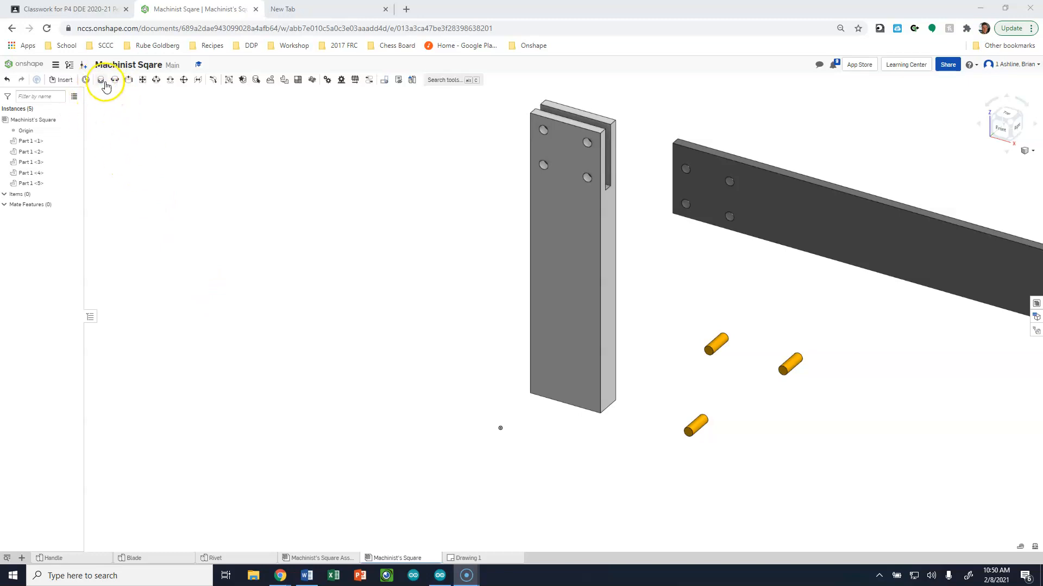
Add a Fastened mate joining the handle's lower front corner to the assembly origin.
{"action": "left_click", "coordinate": [101, 81]}
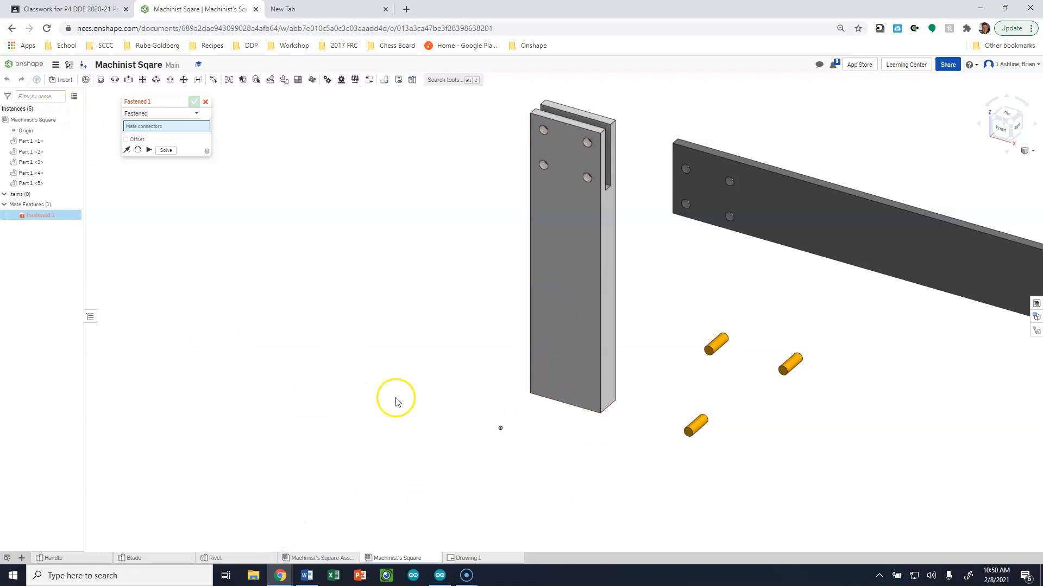
{"action": "scroll", "coordinate": [538, 417], "scroll_direction": "up", "scroll_amount": 2}
{"action": "scroll", "coordinate": [537, 415], "scroll_direction": "up", "scroll_amount": 2}
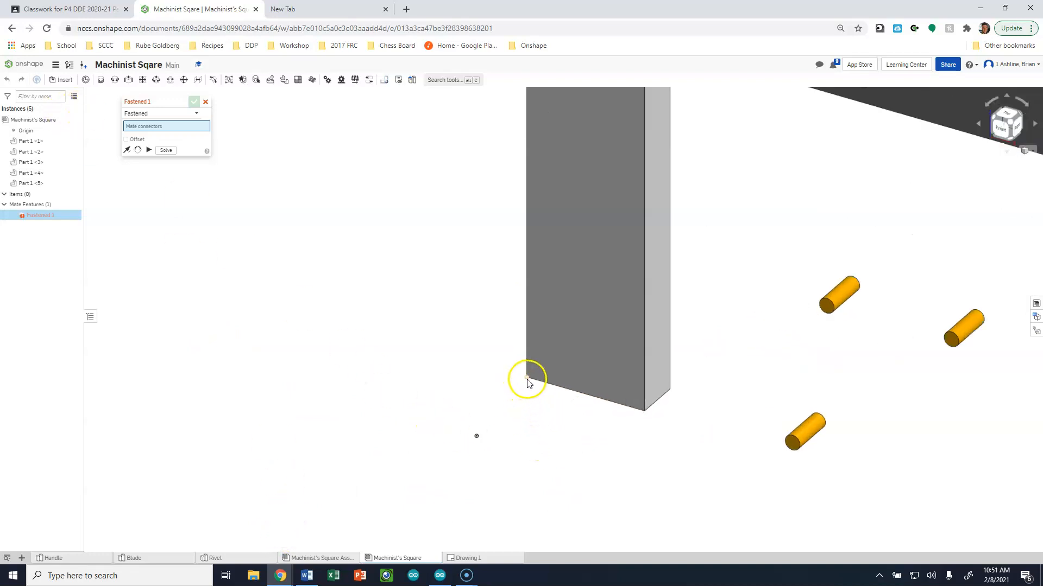
{"action": "left_click", "coordinate": [527, 378]}
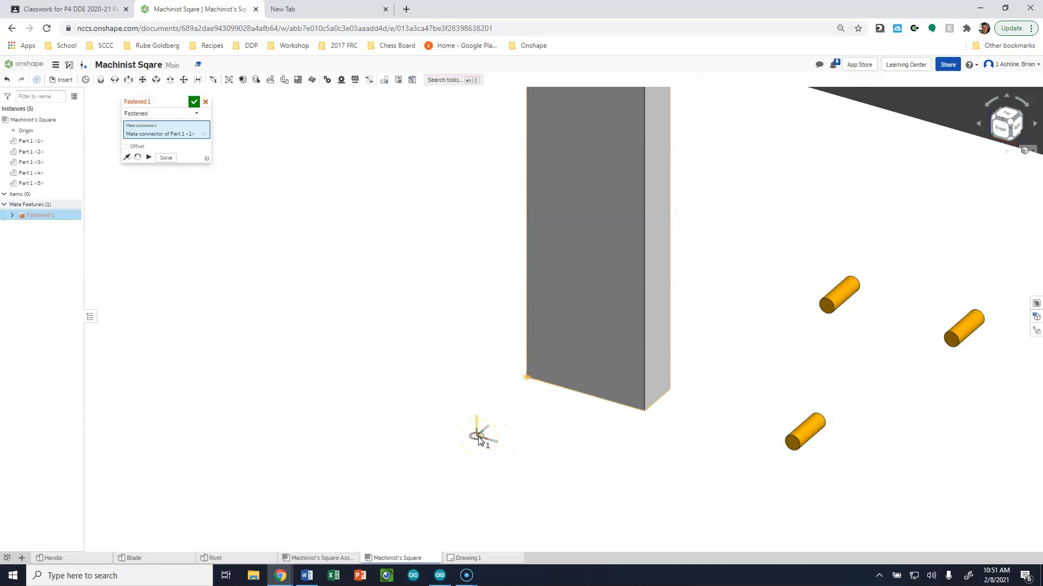
{"action": "left_click", "coordinate": [477, 438]}
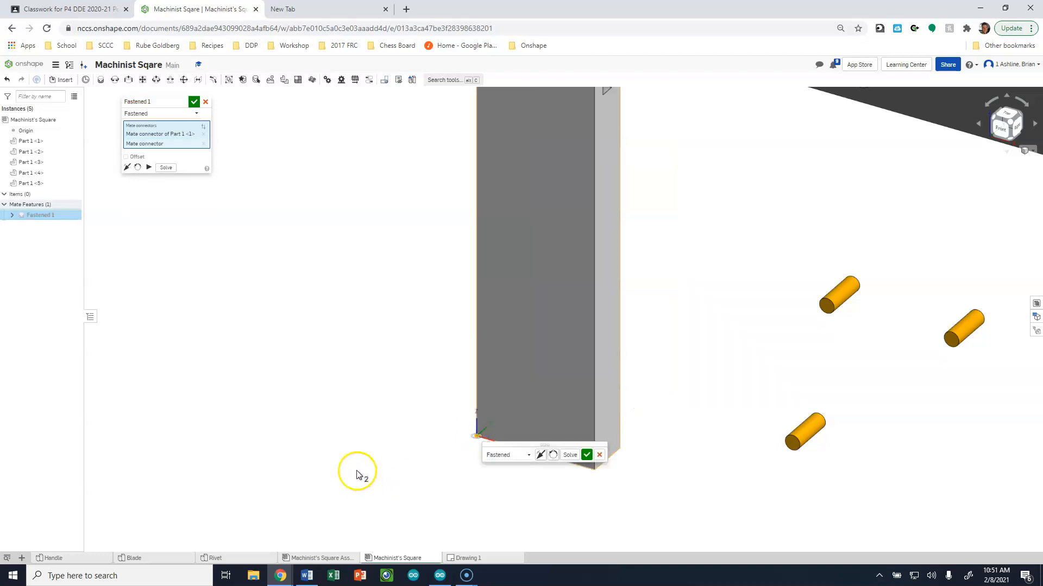
{"action": "scroll", "coordinate": [340, 456], "scroll_direction": "down", "scroll_amount": 1}
{"action": "scroll", "coordinate": [385, 489], "scroll_direction": "down", "scroll_amount": 2}
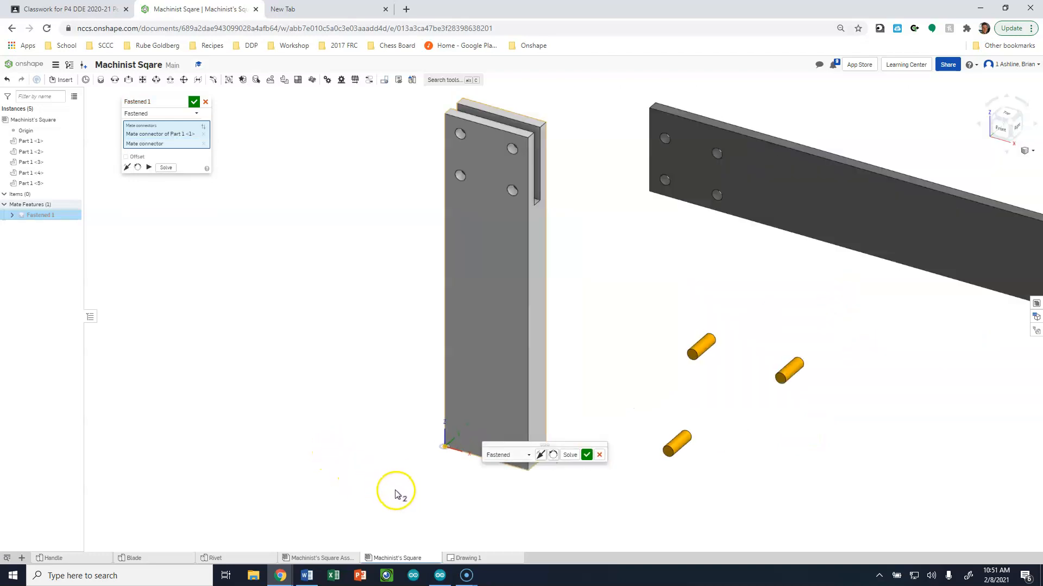
{"action": "scroll", "coordinate": [462, 454], "scroll_direction": "up", "scroll_amount": 5}
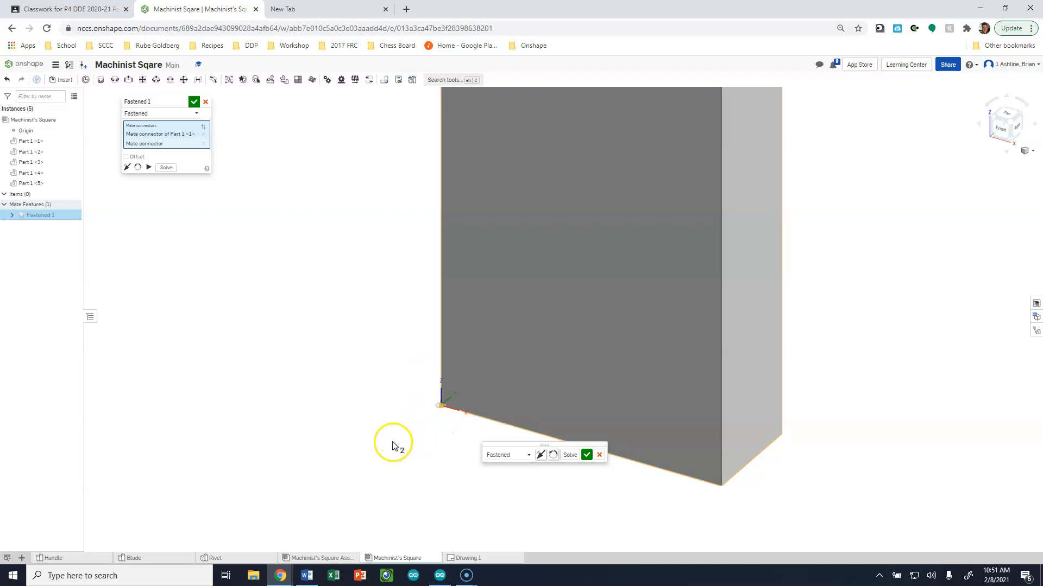
{"action": "scroll", "coordinate": [369, 481], "scroll_direction": "down", "scroll_amount": 3}
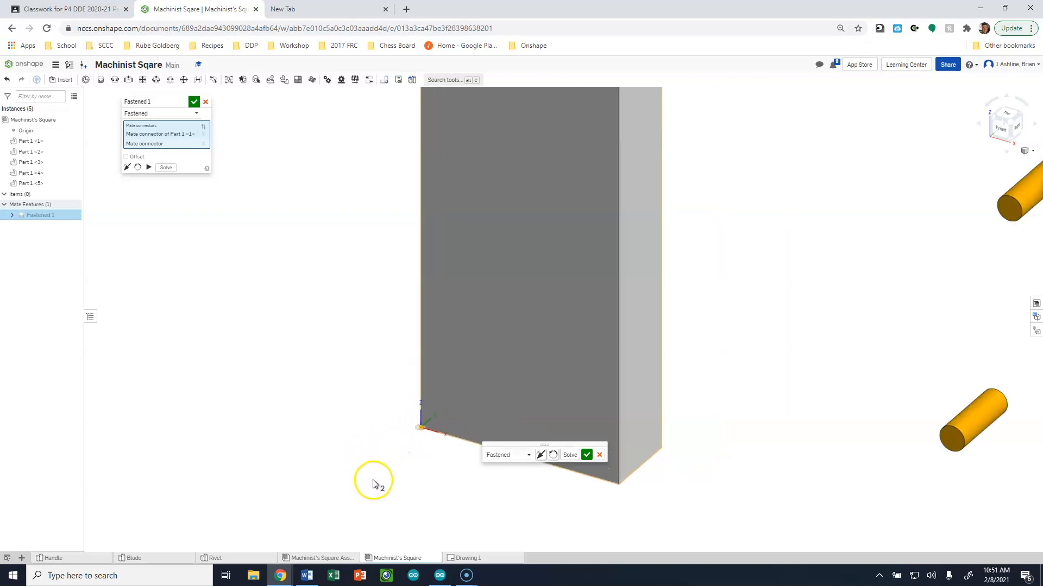
{"action": "scroll", "coordinate": [379, 477], "scroll_direction": "down", "scroll_amount": 3}
{"action": "scroll", "coordinate": [379, 473], "scroll_direction": "up", "scroll_amount": 3}
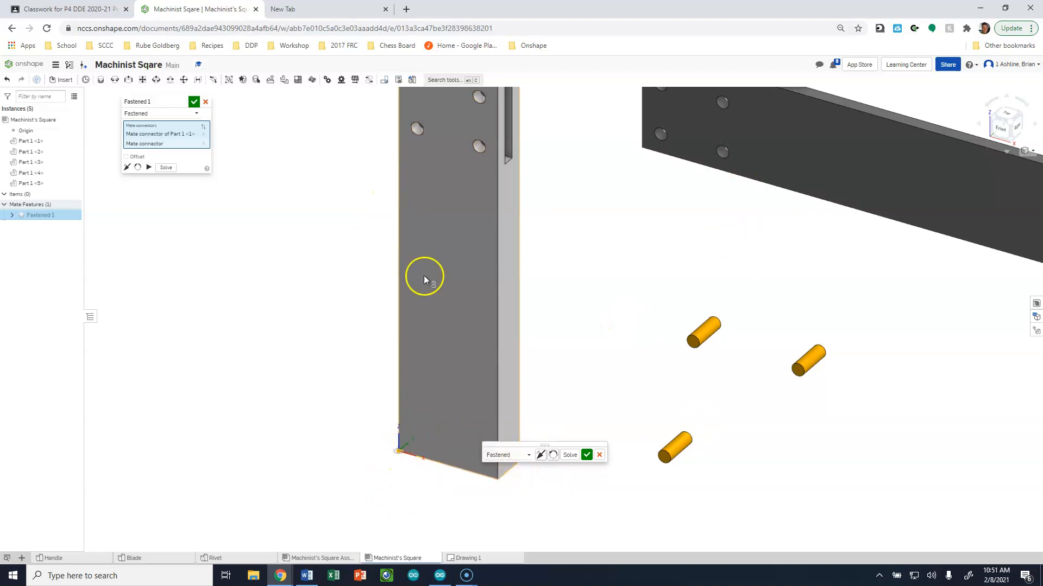
Try reorienting the handle about the origin by cycling the mate's secondary axis and flipping its primary axis.
{"action": "left_click", "coordinate": [553, 455]}
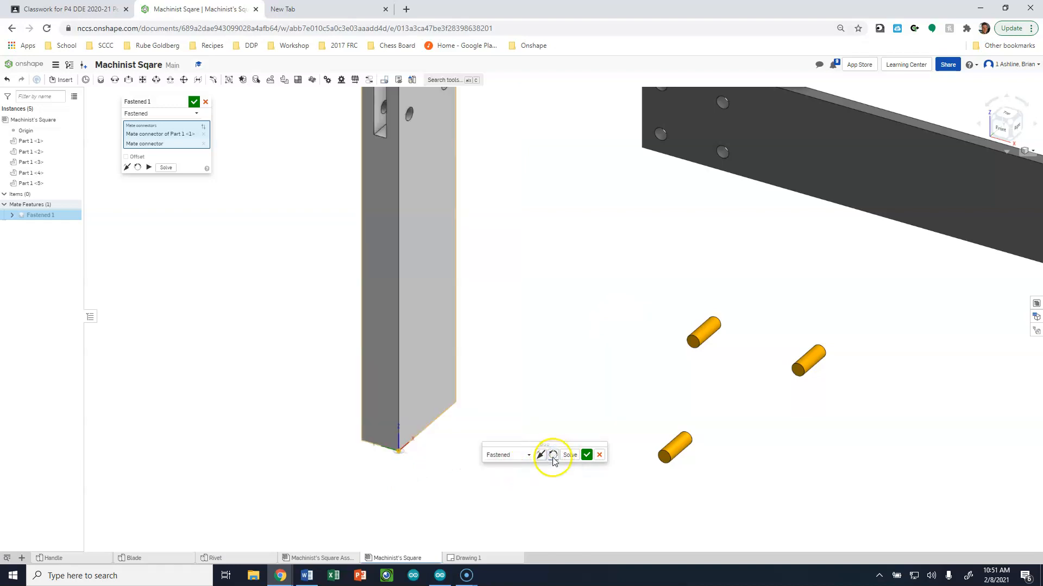
{"action": "left_click", "coordinate": [552, 455]}
{"action": "left_click", "coordinate": [552, 456]}
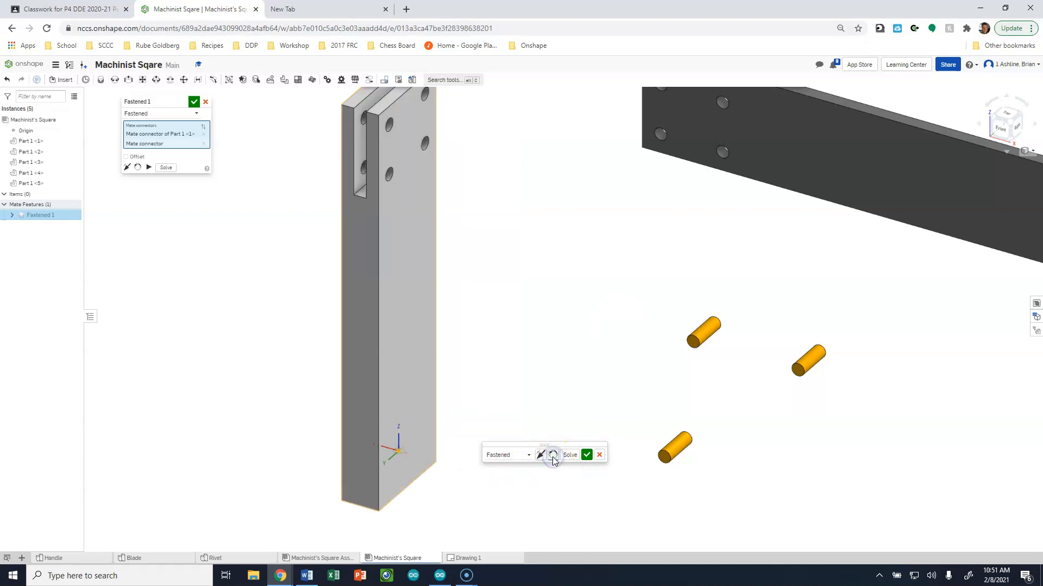
{"action": "left_click", "coordinate": [552, 456]}
{"action": "left_click", "coordinate": [542, 455]}
{"action": "left_click", "coordinate": [541, 456]}
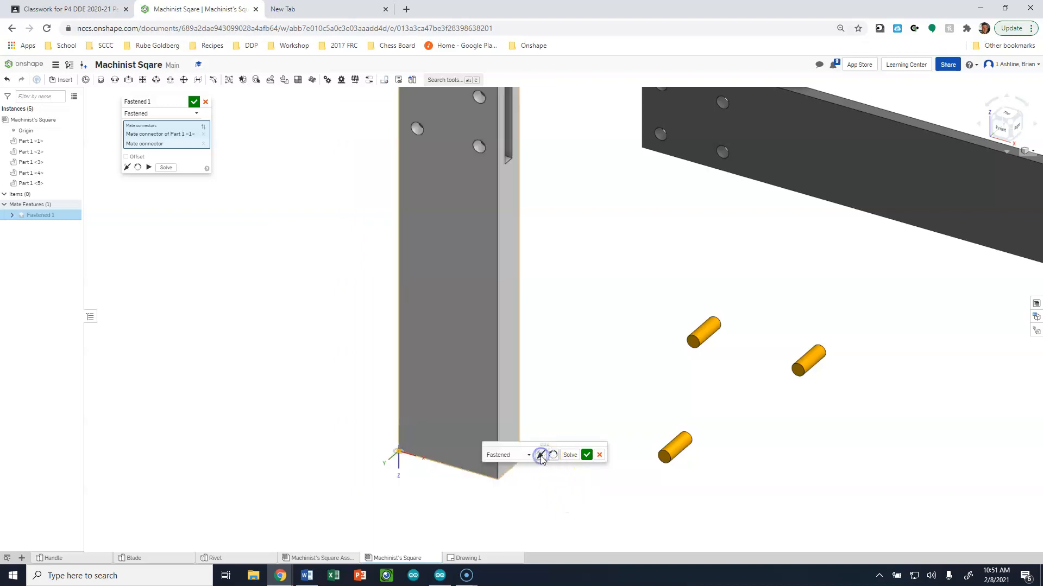
Check the handle's alignment with the origin in the Front view and accept the Fastened mate.
{"action": "scroll", "coordinate": [435, 447], "scroll_direction": "down", "scroll_amount": 3}
{"action": "scroll", "coordinate": [509, 496], "scroll_direction": "up", "scroll_amount": 1}
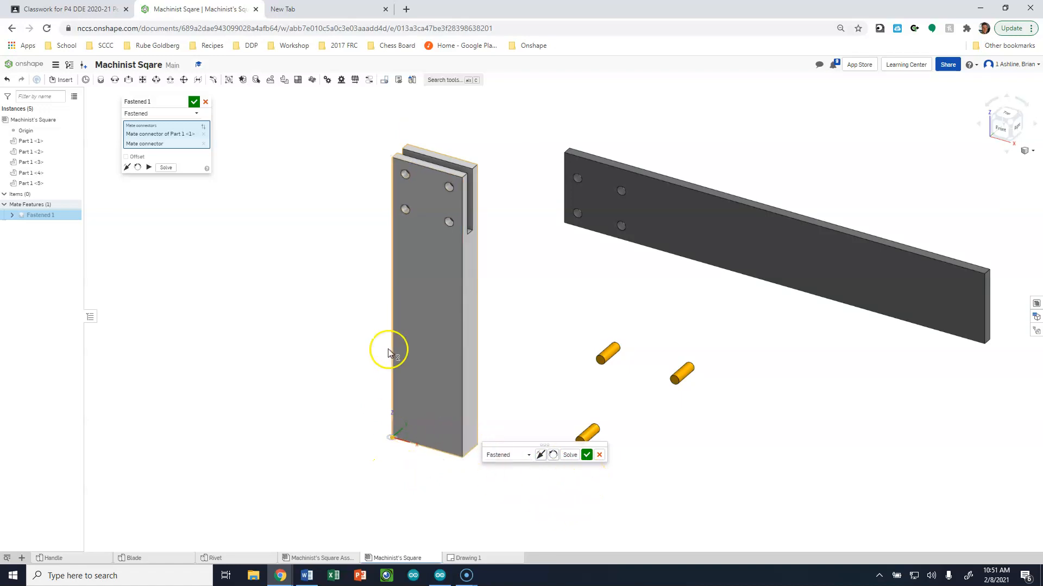
{"action": "left_click", "coordinate": [1002, 132]}
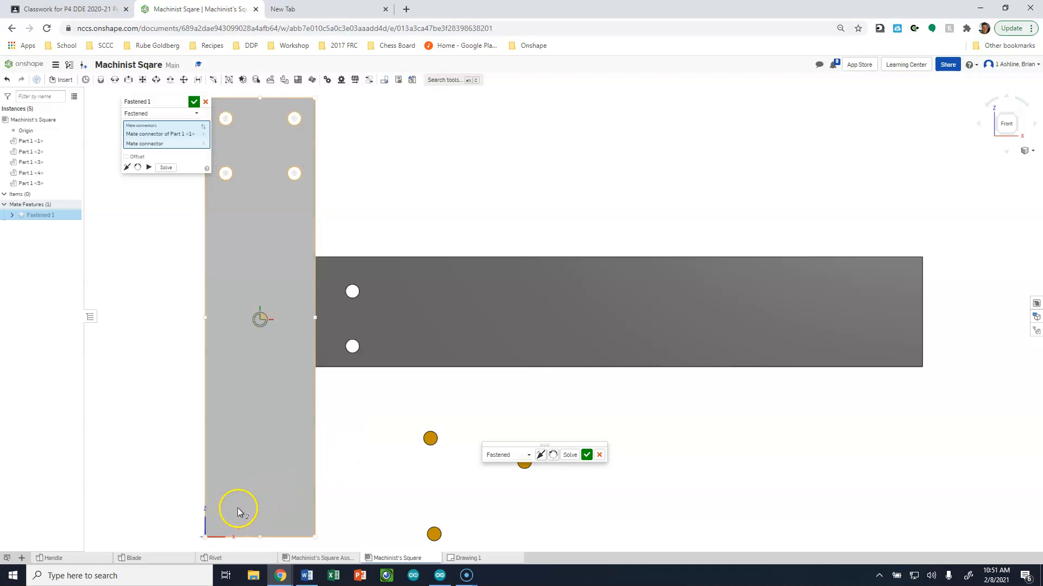
{"action": "scroll", "coordinate": [511, 190], "scroll_direction": "down", "scroll_amount": 1}
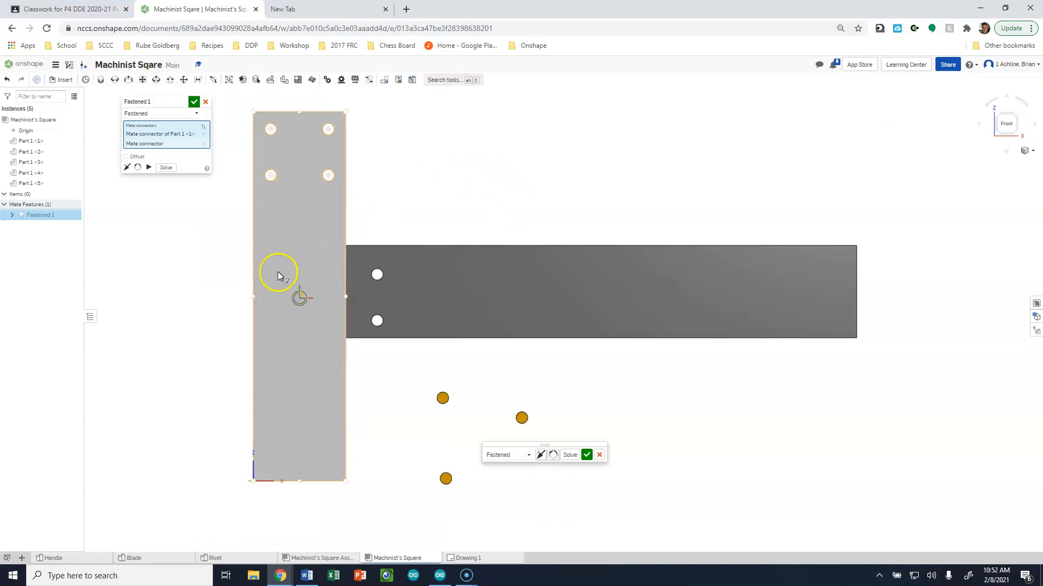
{"action": "left_click", "coordinate": [587, 454]}
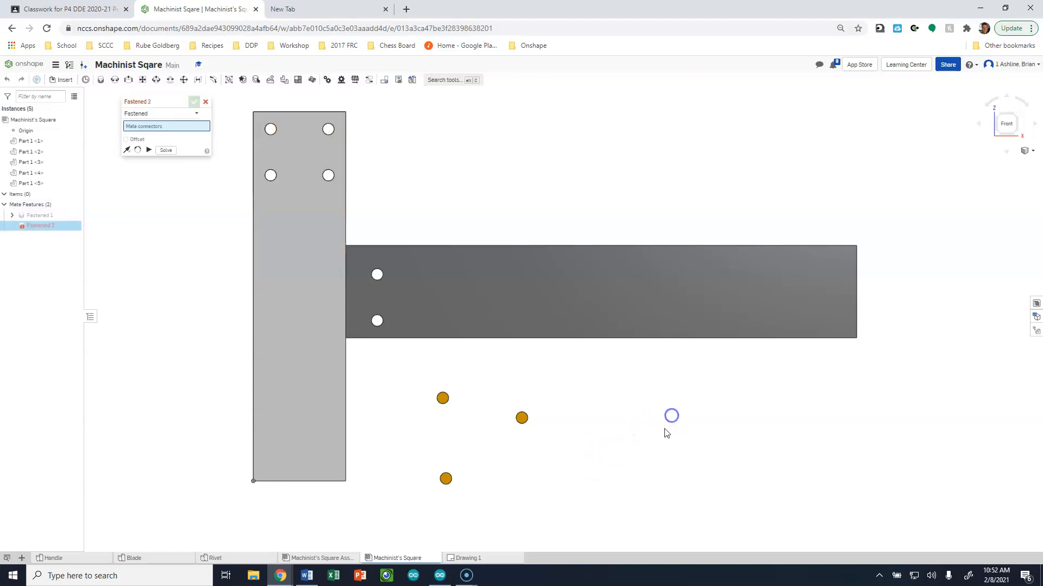
{"action": "left_click", "coordinate": [1014, 114]}
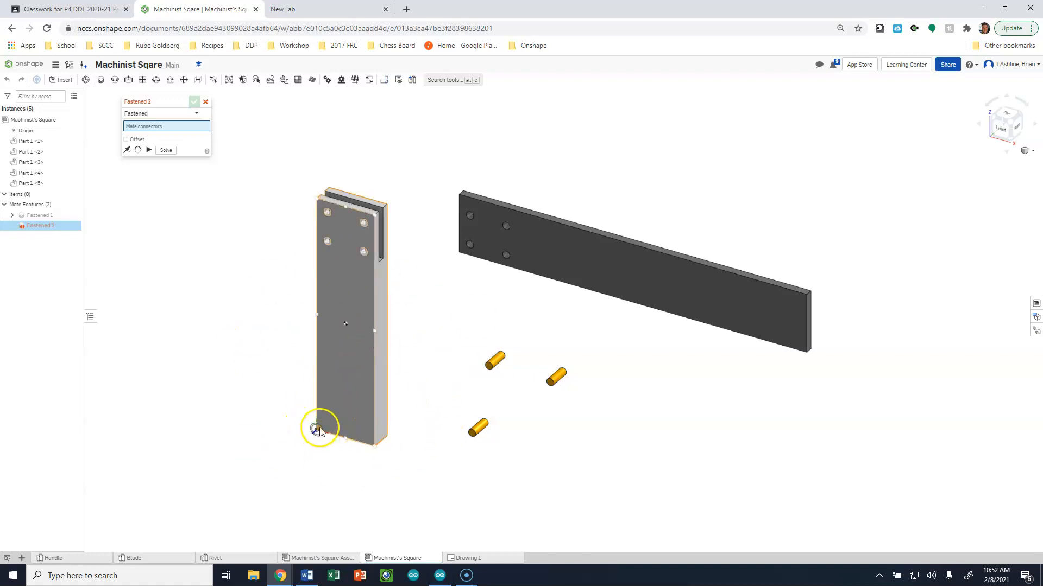
{"action": "left_click_drag", "start_coordinate": [591, 245], "coordinate": [705, 250]}
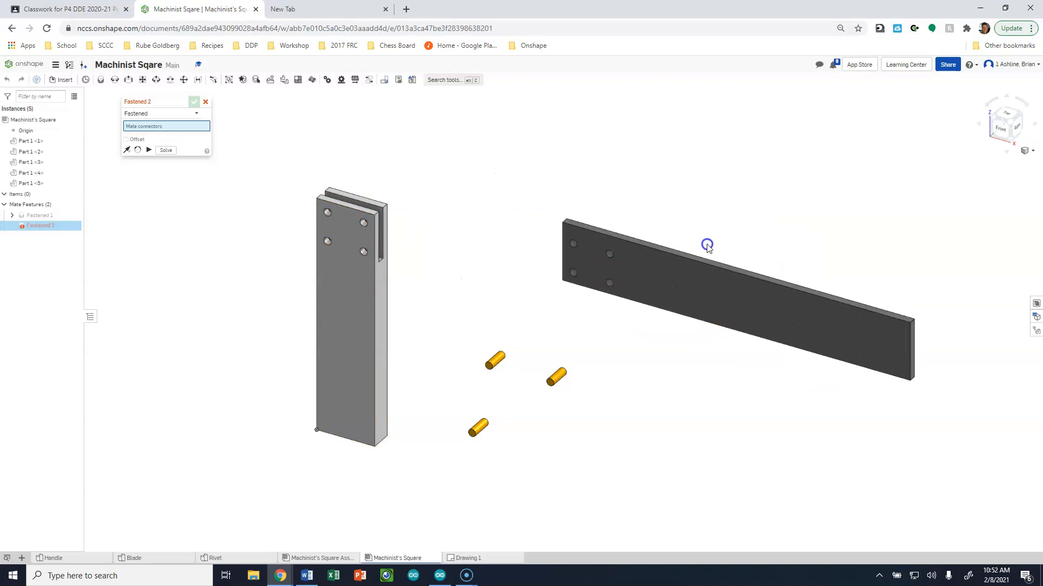
{"action": "mouse_move", "coordinate": [494, 331]}
{"action": "left_mouse_down"}
{"action": "mouse_move", "coordinate": [449, 380]}
{"action": "mouse_move", "coordinate": [503, 342]}
{"action": "left_mouse_up"}
{"action": "left_click_drag", "start_coordinate": [559, 378], "coordinate": [481, 398]}
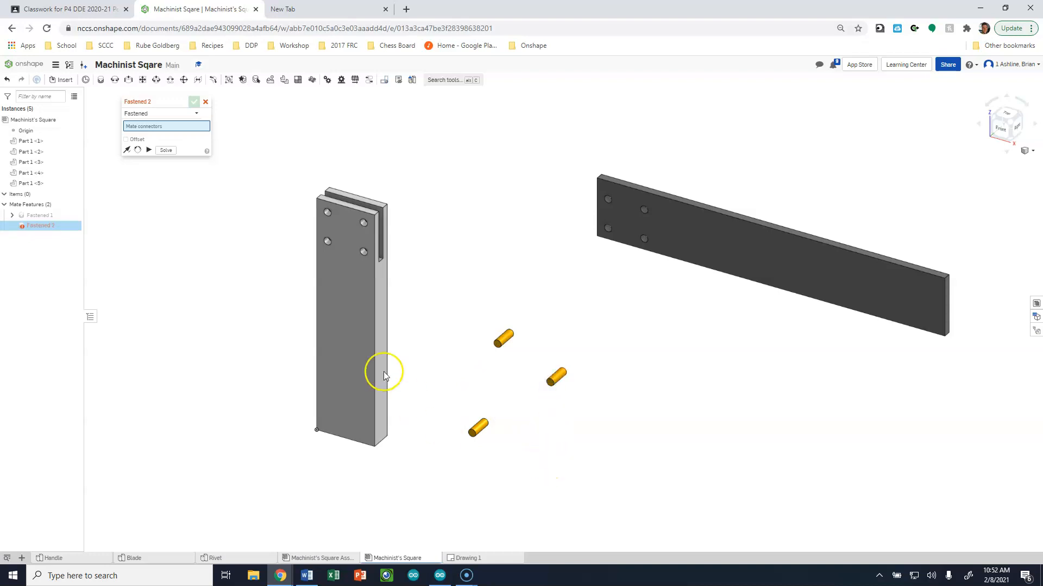
{"action": "left_click", "coordinate": [206, 101]}
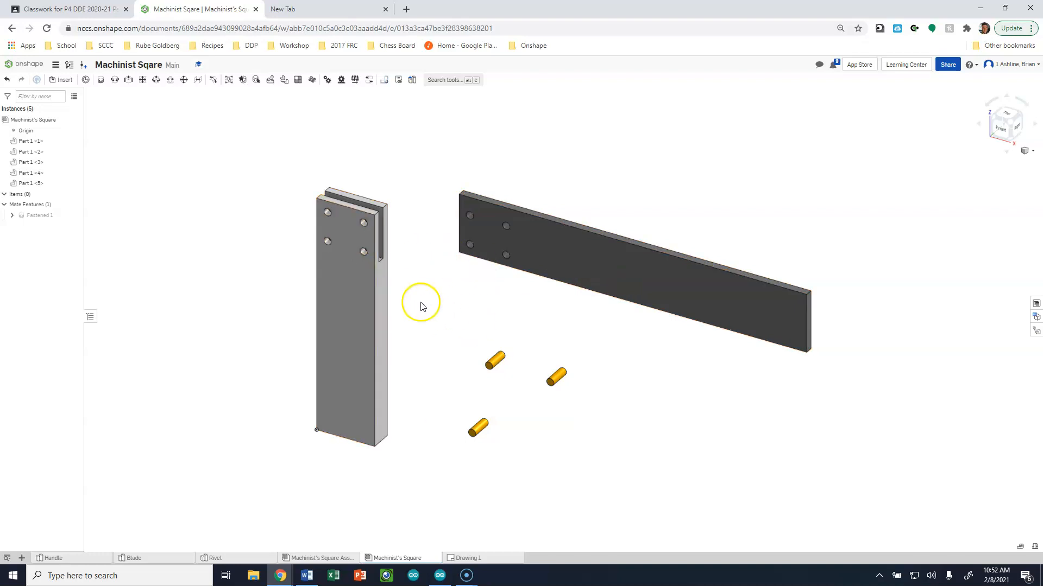
{"action": "left_click", "coordinate": [139, 162]}
{"action": "left_click", "coordinate": [203, 191]}
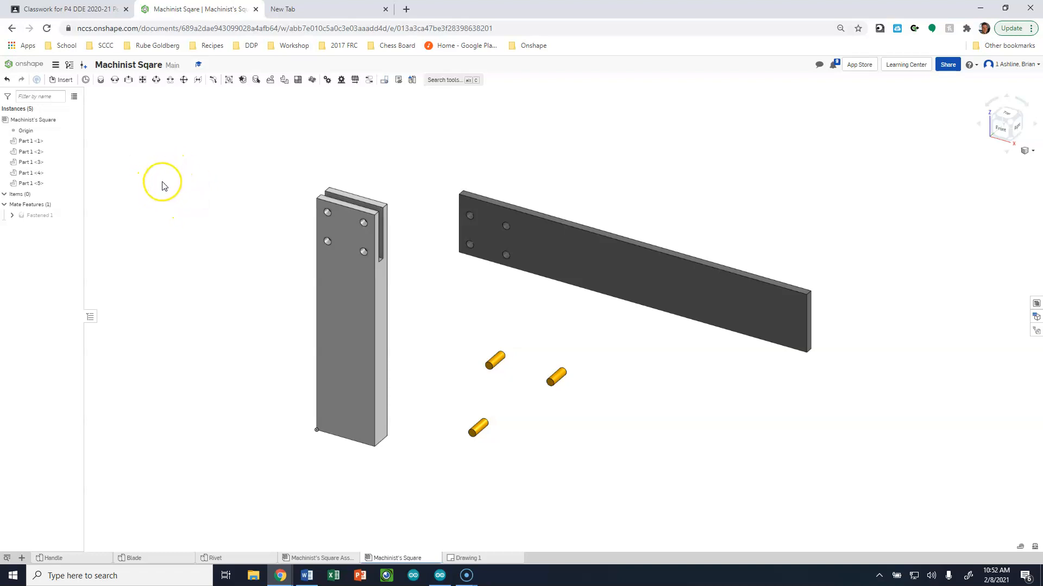
Start a Fastened mate from the blade's lower front corner at the hole end, using the connector on the vertical end edge.
{"action": "left_click", "coordinate": [99, 81]}
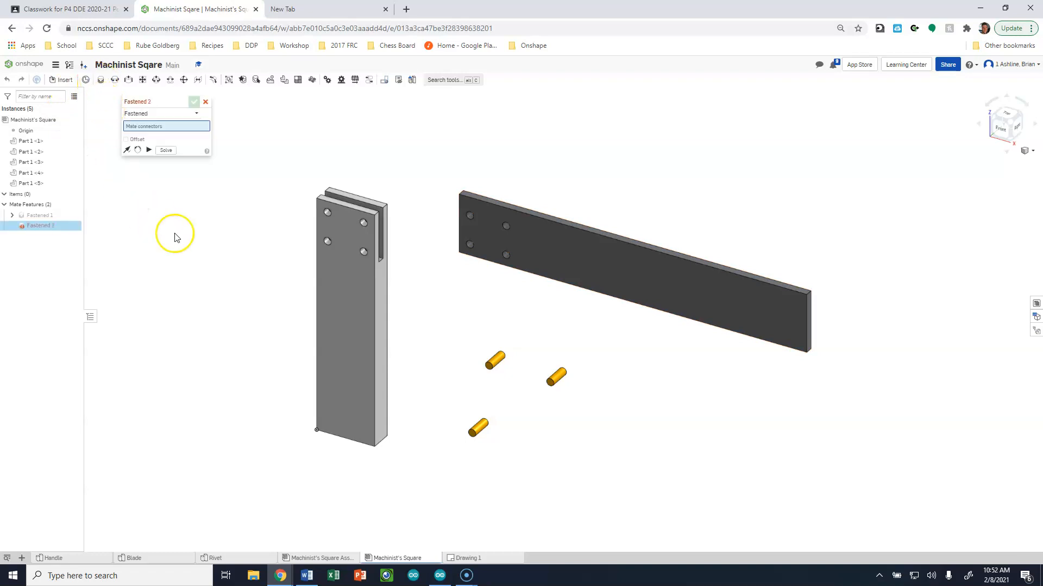
{"action": "left_click", "coordinate": [996, 133]}
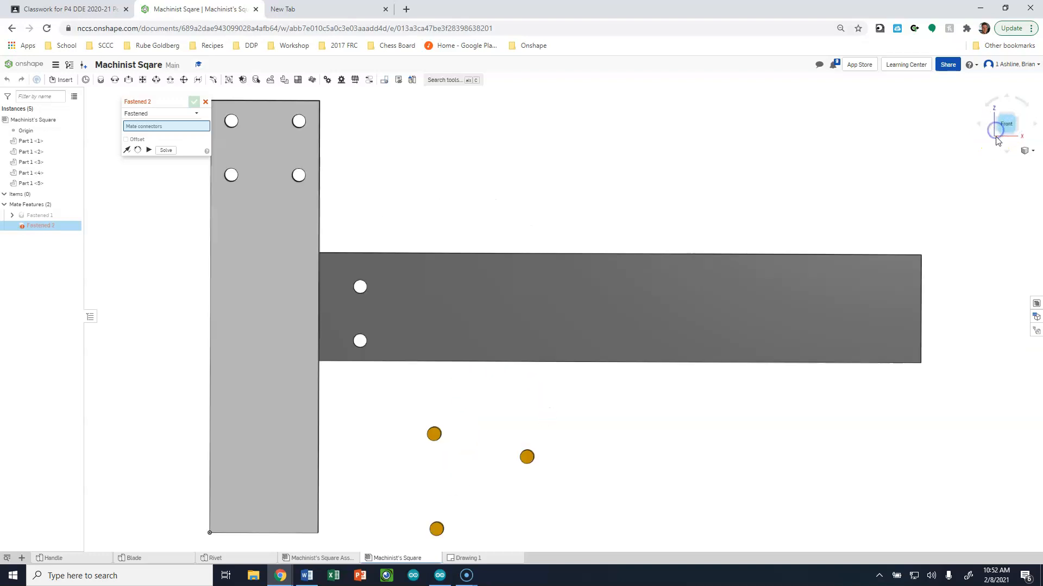
{"action": "left_click", "coordinate": [1007, 107]}
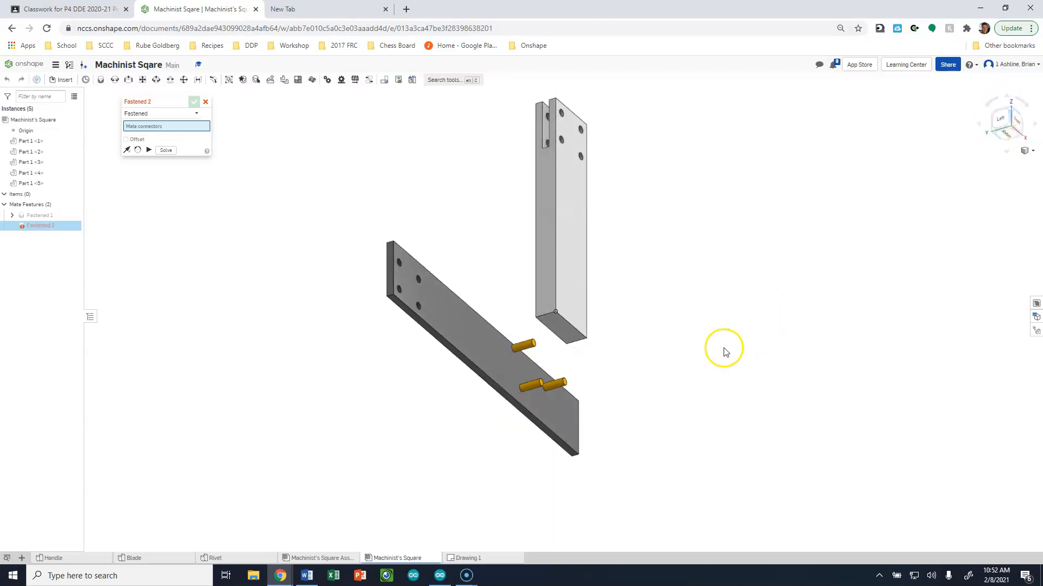
{"action": "scroll", "coordinate": [395, 314], "scroll_direction": "down", "scroll_amount": 3}
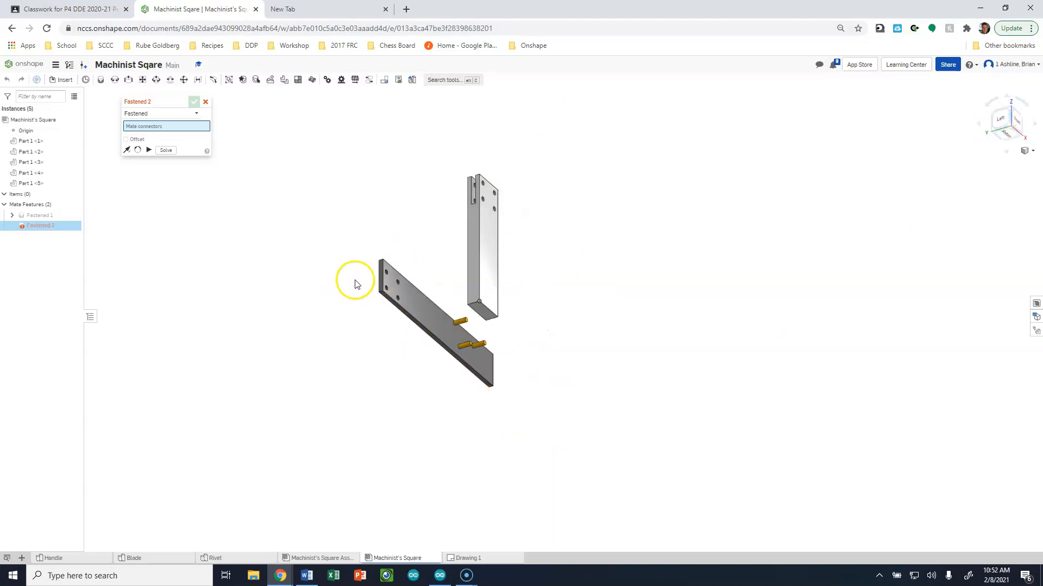
{"action": "scroll", "coordinate": [383, 286], "scroll_direction": "up", "scroll_amount": 5}
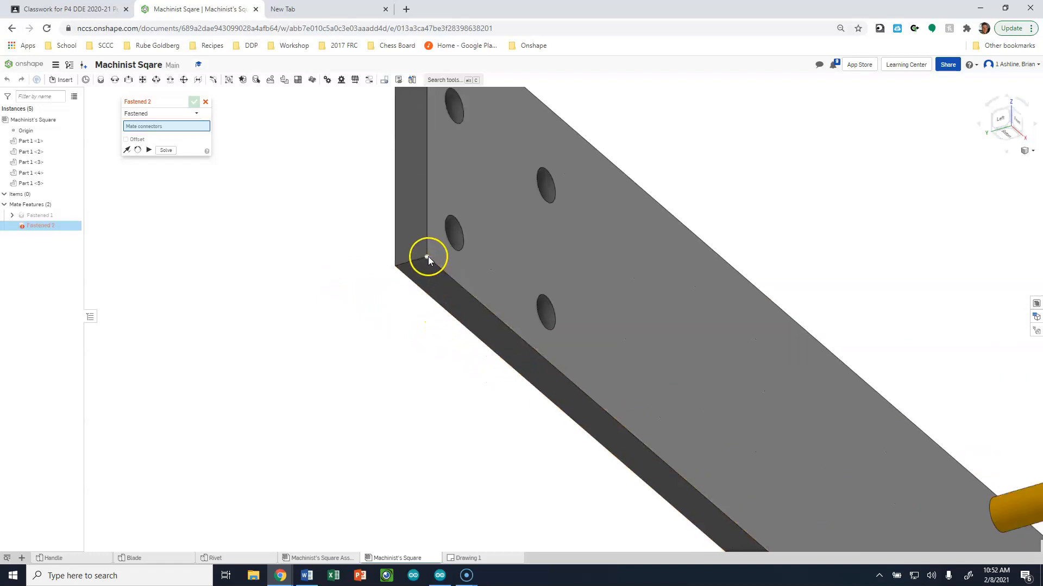
{"action": "scroll", "coordinate": [427, 256], "scroll_direction": "up", "scroll_amount": 3}
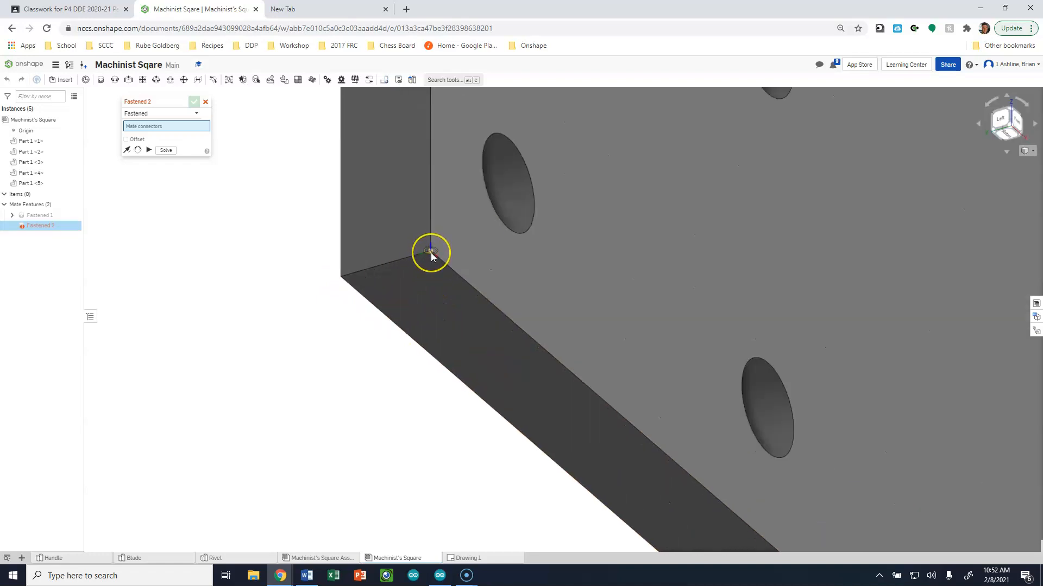
{"action": "scroll", "coordinate": [431, 253], "scroll_direction": "up", "scroll_amount": 3}
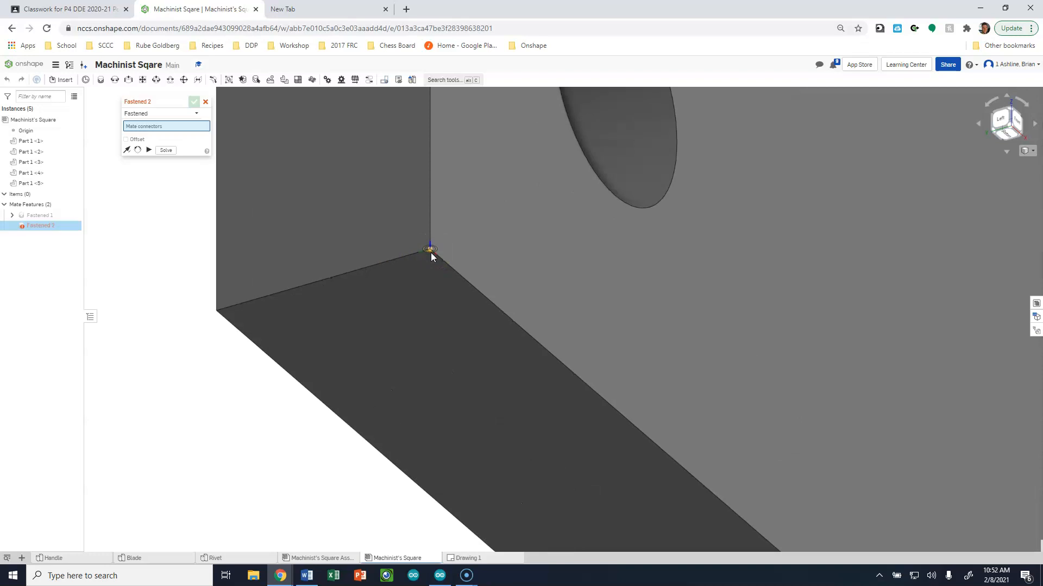
{"action": "scroll", "coordinate": [431, 252], "scroll_direction": "down", "scroll_amount": 2}
{"action": "scroll", "coordinate": [431, 252], "scroll_direction": "down", "scroll_amount": 2}
{"action": "scroll", "coordinate": [431, 253], "scroll_direction": "up", "scroll_amount": 3}
{"action": "scroll", "coordinate": [431, 252], "scroll_direction": "down", "scroll_amount": 1}
{"action": "scroll", "coordinate": [431, 253], "scroll_direction": "down", "scroll_amount": 2}
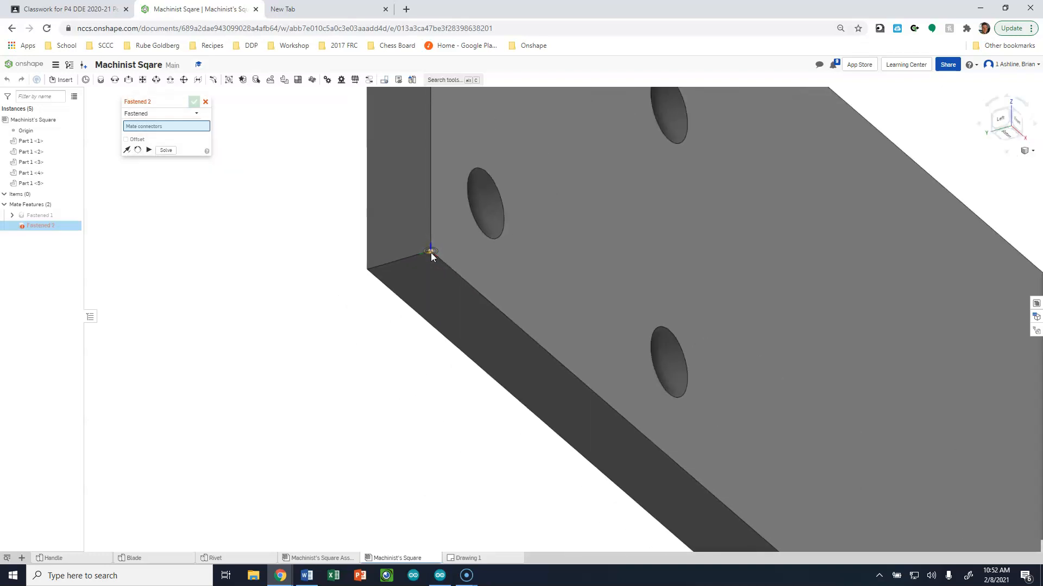
{"action": "scroll", "coordinate": [432, 253], "scroll_direction": "up", "scroll_amount": 2}
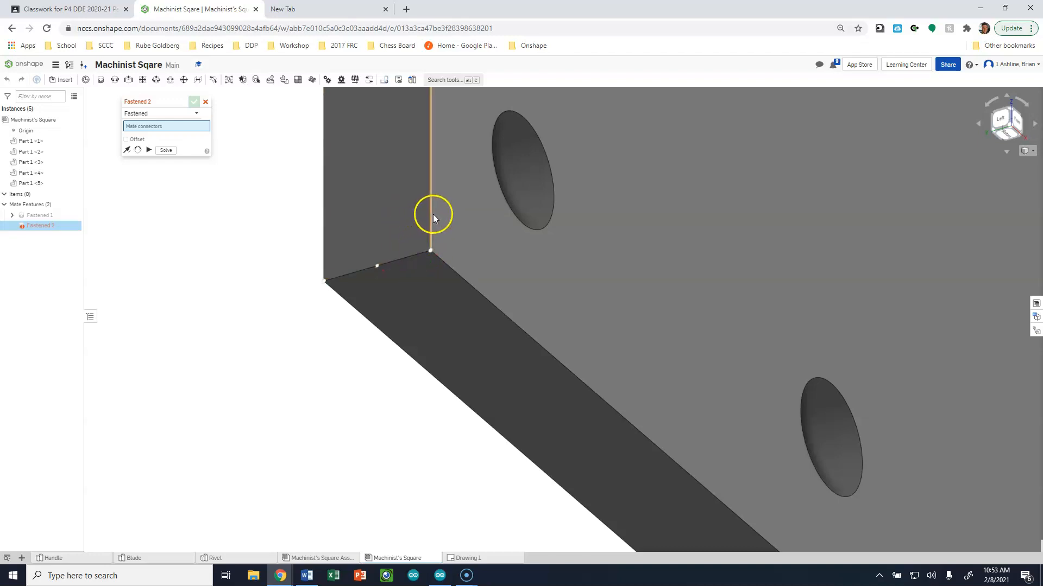
{"action": "left_click", "coordinate": [430, 251]}
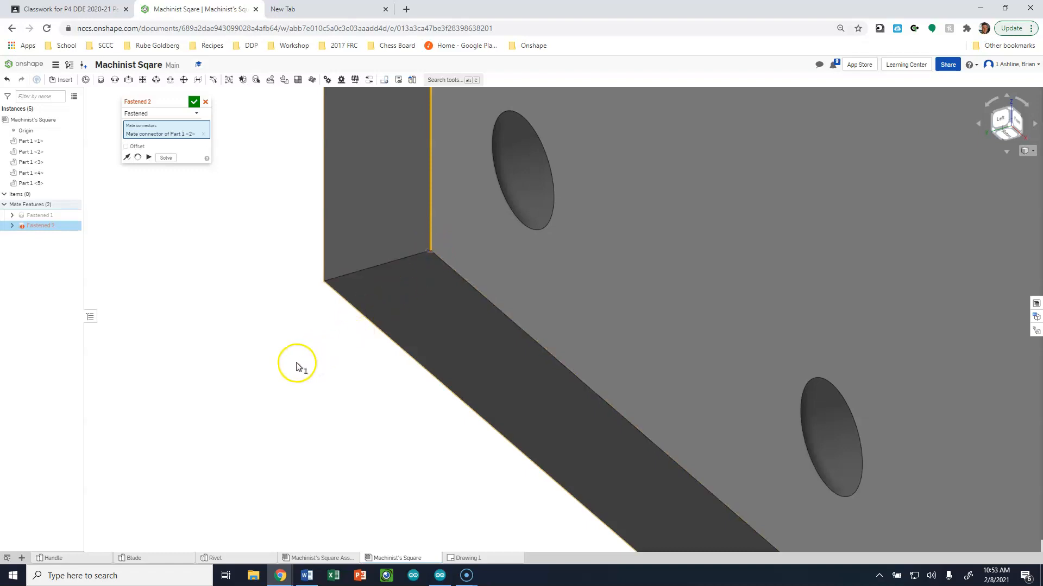
Fasten the blade's corner to the bottom front corner of the handle's slot, using the connector on the slot's vertical edge.
{"action": "scroll", "coordinate": [281, 372], "scroll_direction": "down", "scroll_amount": 3}
{"action": "scroll", "coordinate": [281, 372], "scroll_direction": "down", "scroll_amount": 3}
{"action": "scroll", "coordinate": [269, 386], "scroll_direction": "up", "scroll_amount": 1}
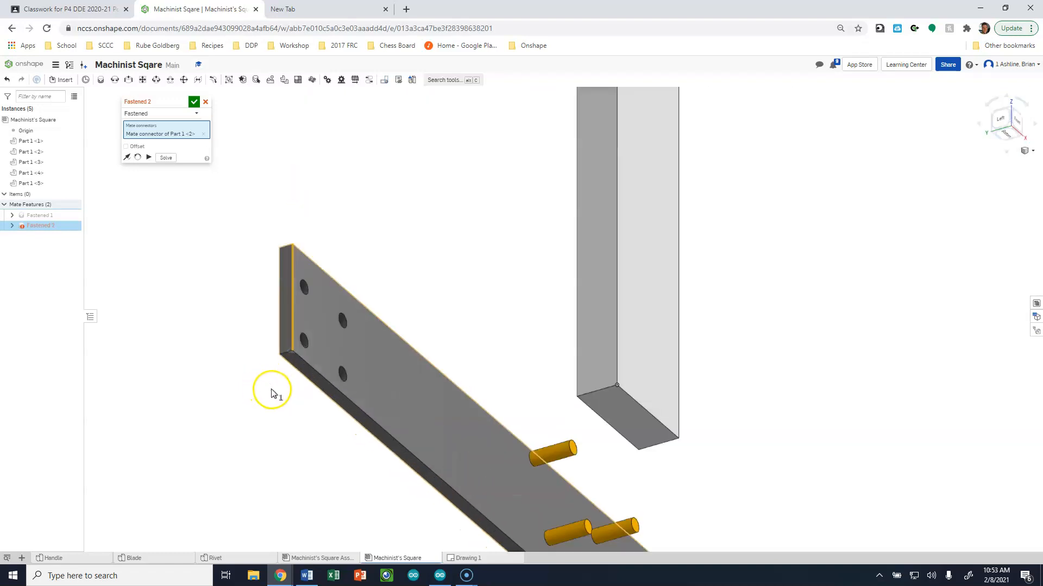
{"action": "scroll", "coordinate": [284, 363], "scroll_direction": "up", "scroll_amount": 1}
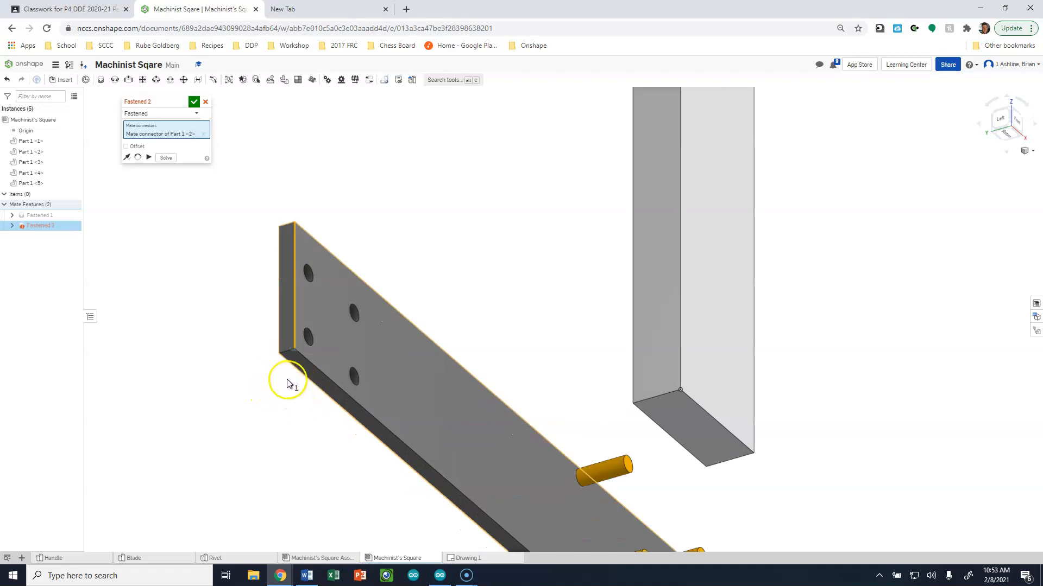
{"action": "scroll", "coordinate": [287, 382], "scroll_direction": "down", "scroll_amount": 2}
{"action": "left_click", "coordinate": [1016, 121]}
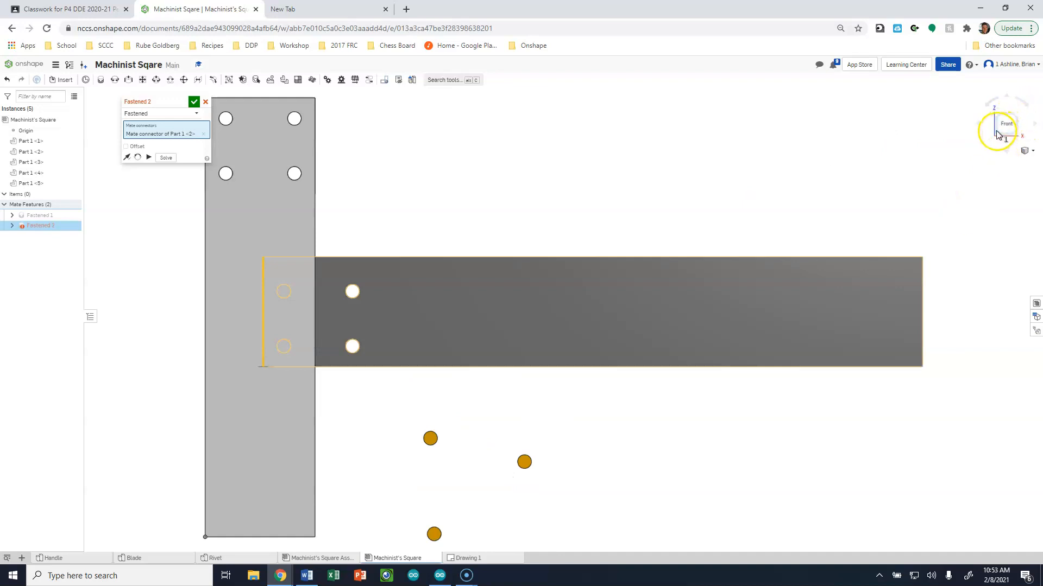
{"action": "left_click", "coordinate": [997, 140]}
{"action": "scroll", "coordinate": [403, 294], "scroll_direction": "up", "scroll_amount": 1}
{"action": "scroll", "coordinate": [398, 307], "scroll_direction": "down", "scroll_amount": 3}
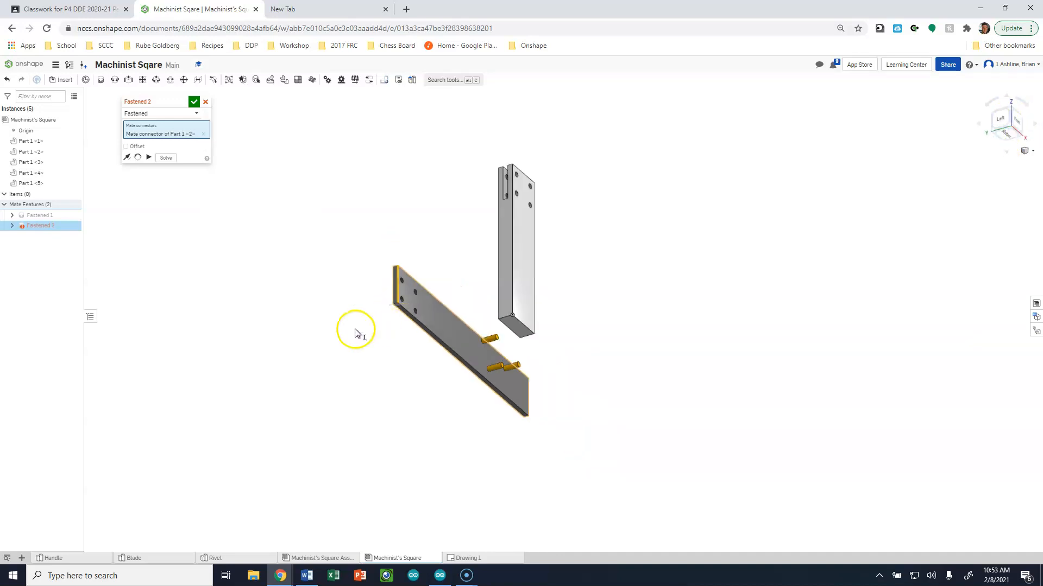
{"action": "scroll", "coordinate": [401, 312], "scroll_direction": "up", "scroll_amount": 6}
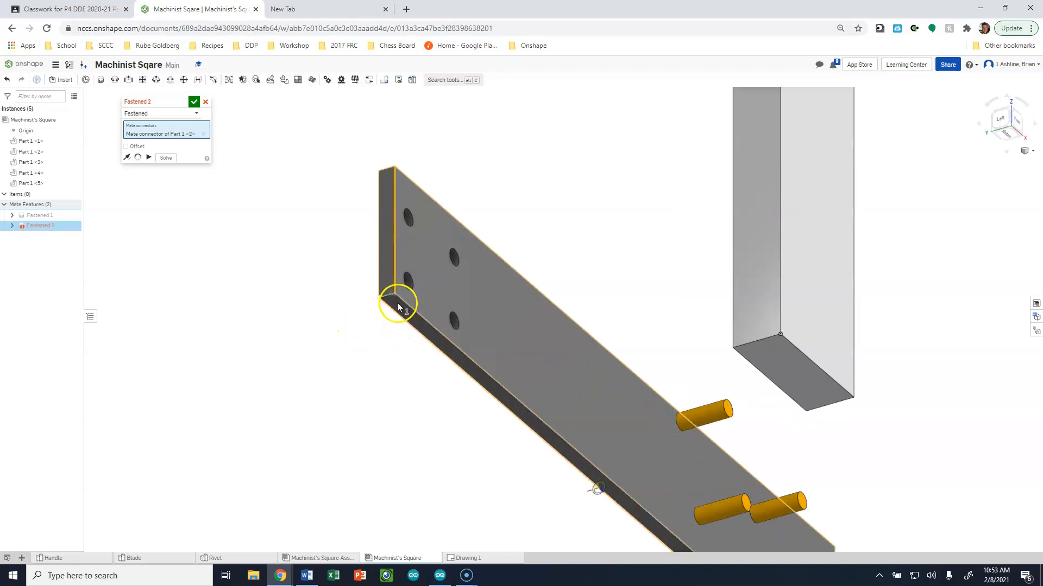
{"action": "scroll", "coordinate": [397, 299], "scroll_direction": "down", "scroll_amount": 8}
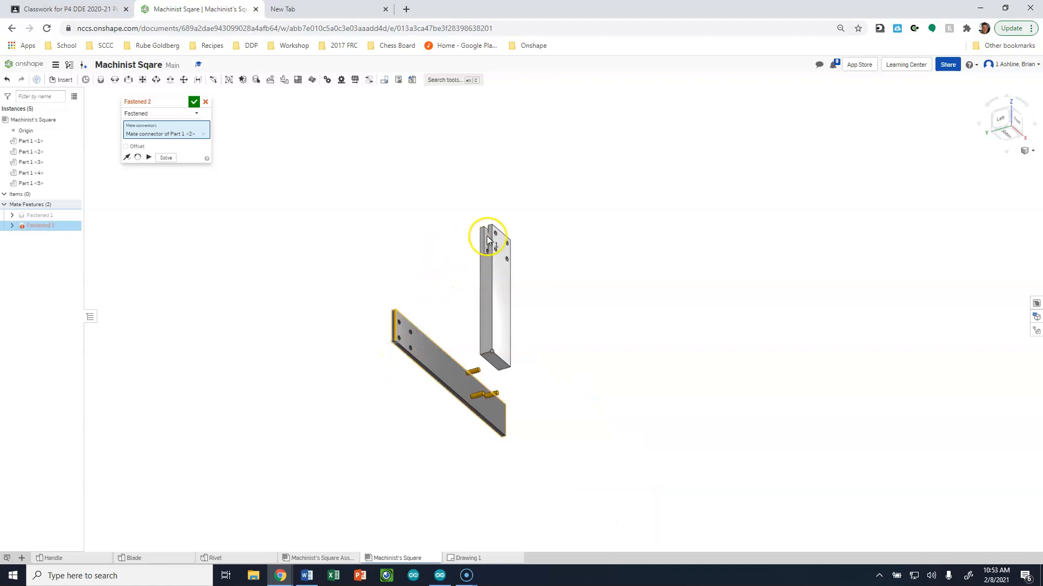
{"action": "scroll", "coordinate": [487, 239], "scroll_direction": "up", "scroll_amount": 10}
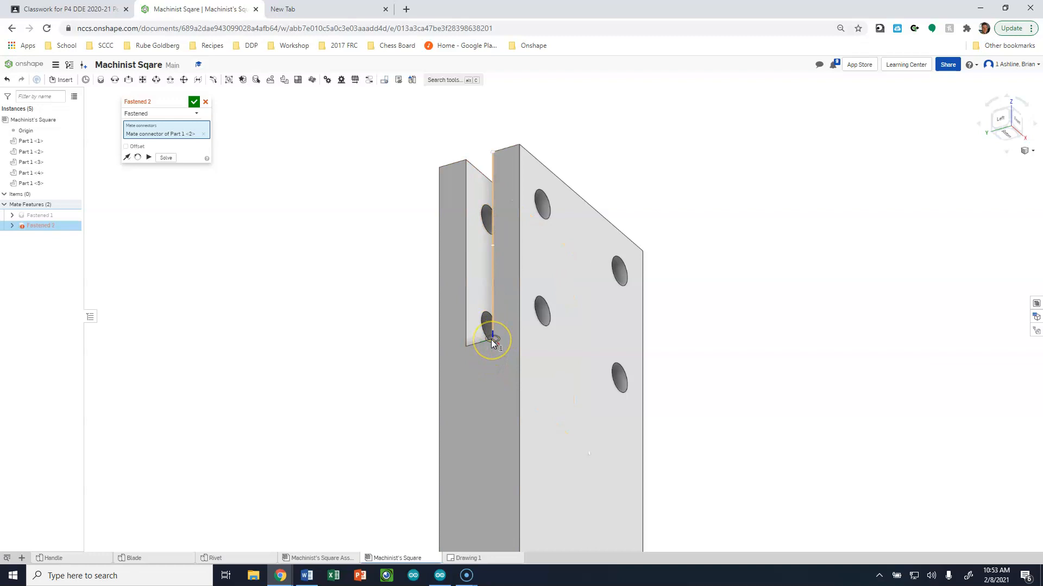
{"action": "scroll", "coordinate": [492, 341], "scroll_direction": "up", "scroll_amount": 5}
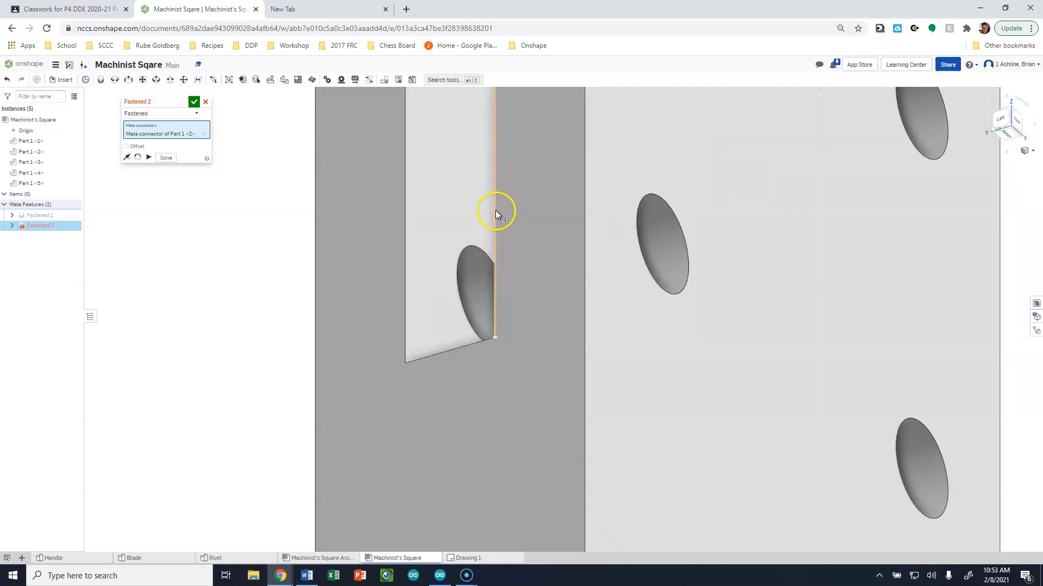
{"action": "left_click", "coordinate": [496, 337]}
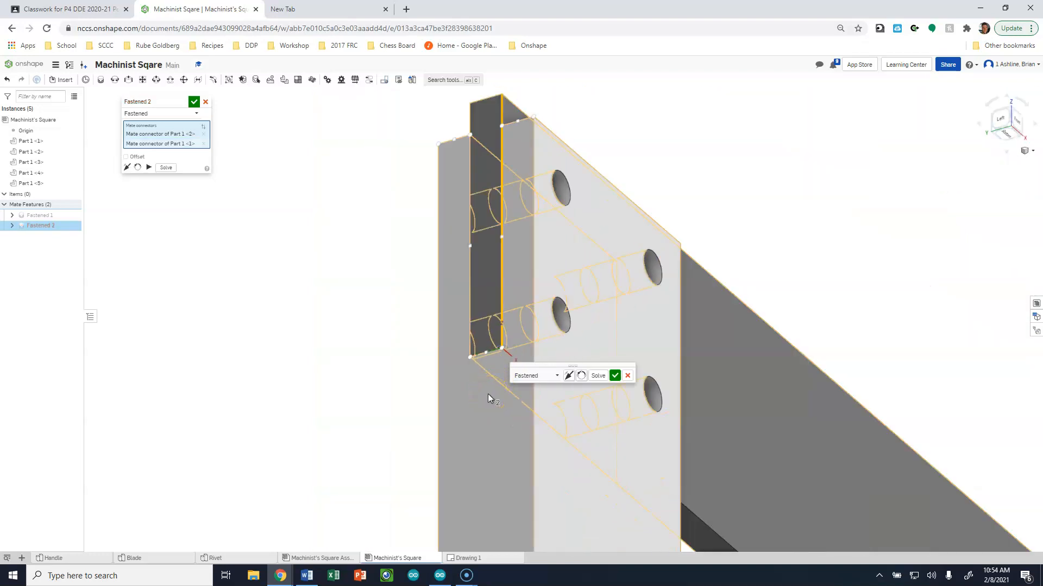
Cycle the blade mate's secondary axis through a full turn in the Front view, accept the Fastened mate and inspect the fit.
{"action": "scroll", "coordinate": [407, 297], "scroll_direction": "down", "scroll_amount": 2}
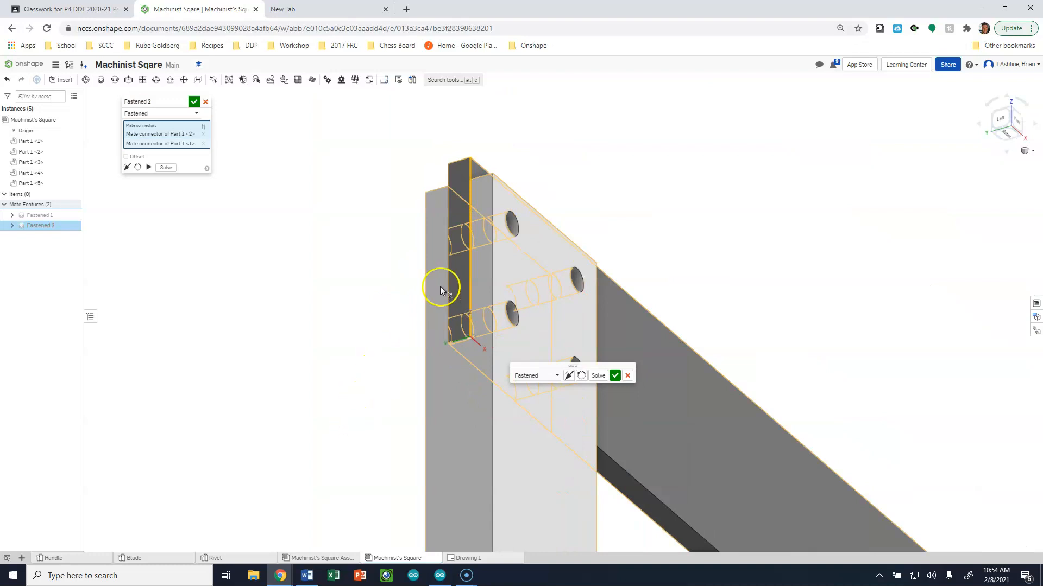
{"action": "scroll", "coordinate": [456, 209], "scroll_direction": "up", "scroll_amount": 2}
{"action": "scroll", "coordinate": [468, 353], "scroll_direction": "up", "scroll_amount": 4}
{"action": "scroll", "coordinate": [305, 310], "scroll_direction": "down", "scroll_amount": 6}
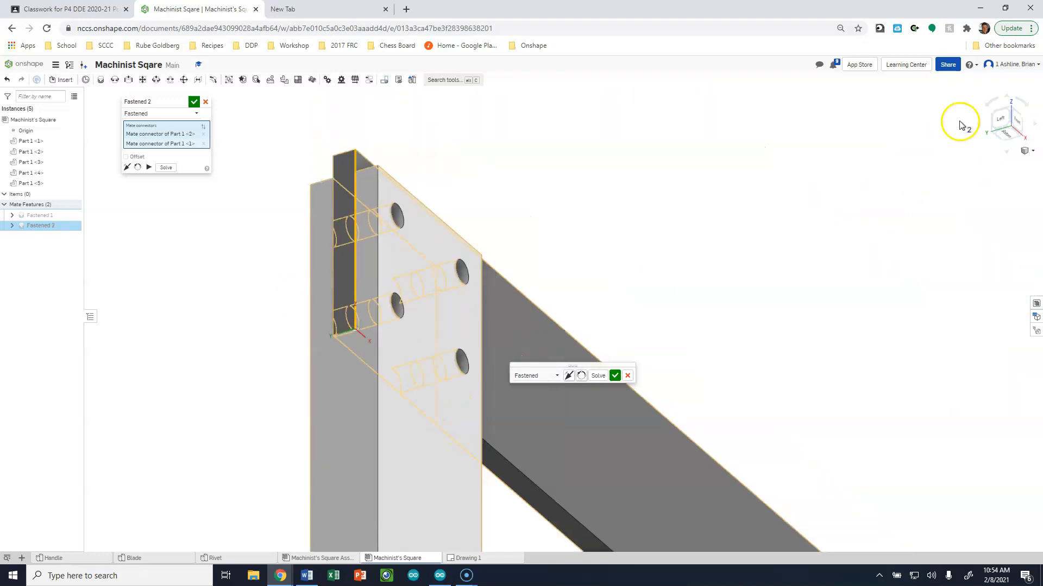
{"action": "left_click", "coordinate": [1015, 121]}
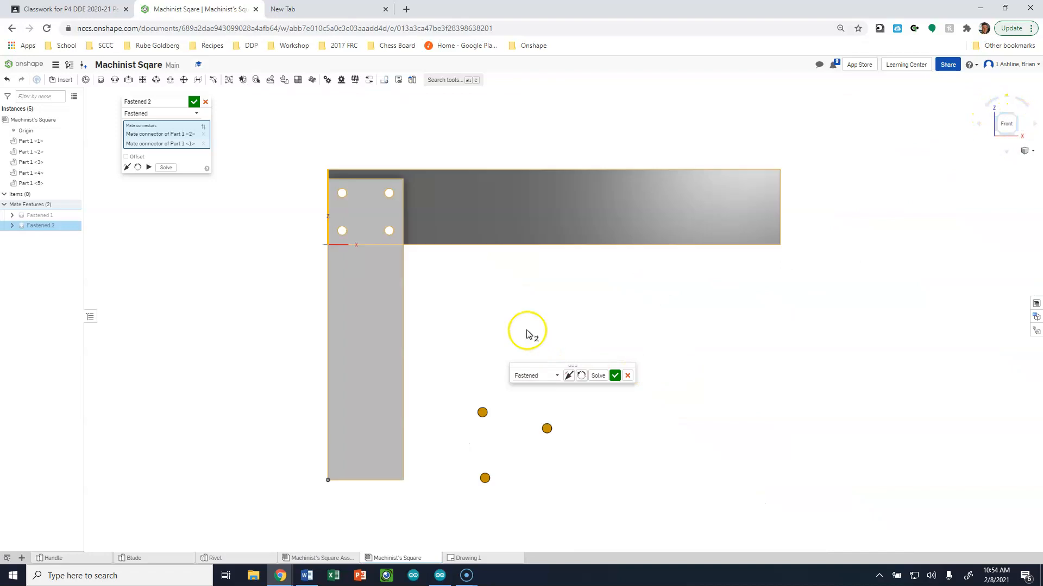
{"action": "left_click", "coordinate": [139, 167]}
{"action": "left_click", "coordinate": [139, 167]}
{"action": "left_click", "coordinate": [139, 168]}
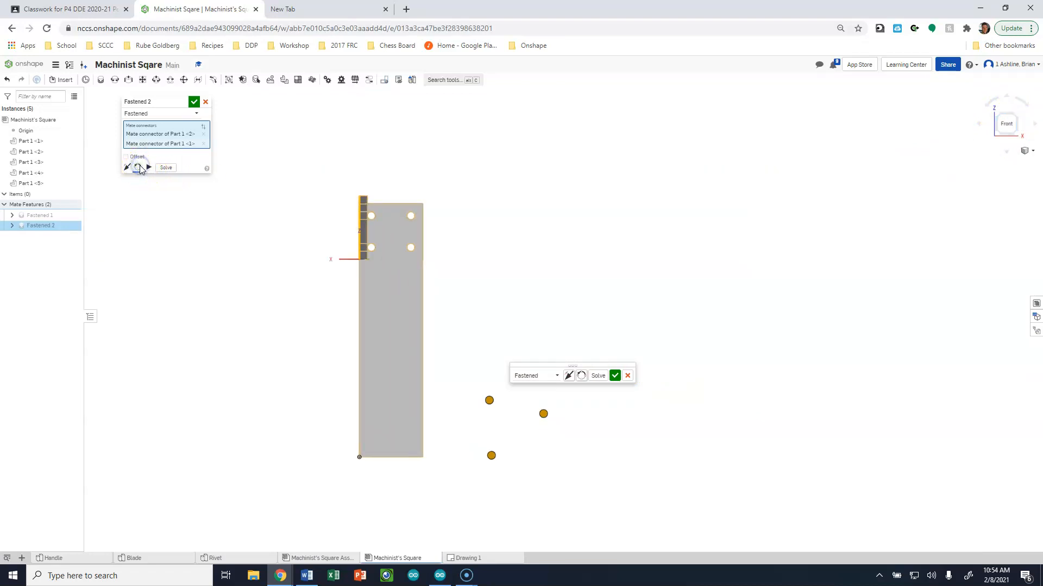
{"action": "left_click", "coordinate": [139, 168]}
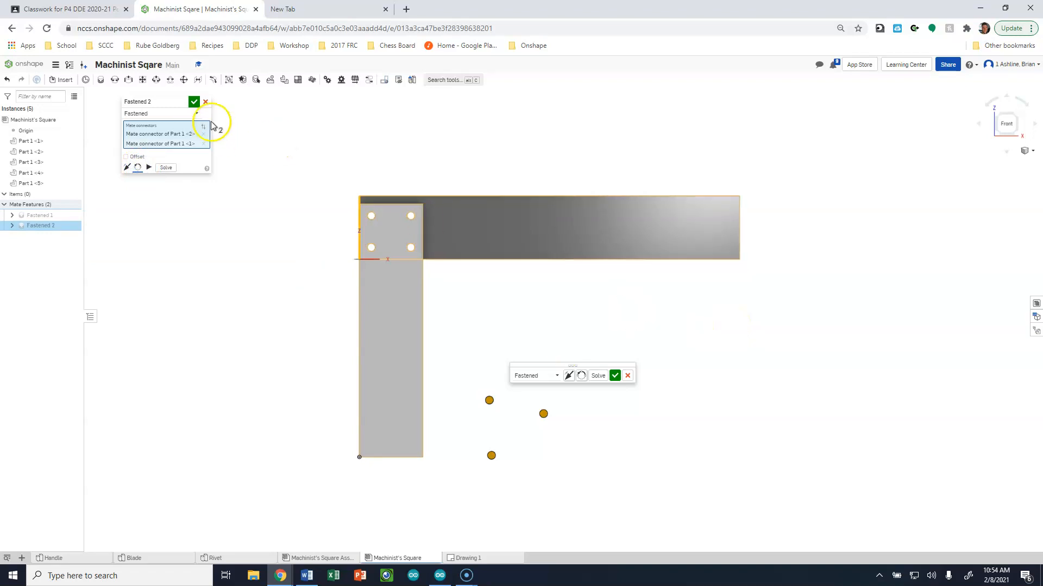
{"action": "left_click", "coordinate": [194, 101]}
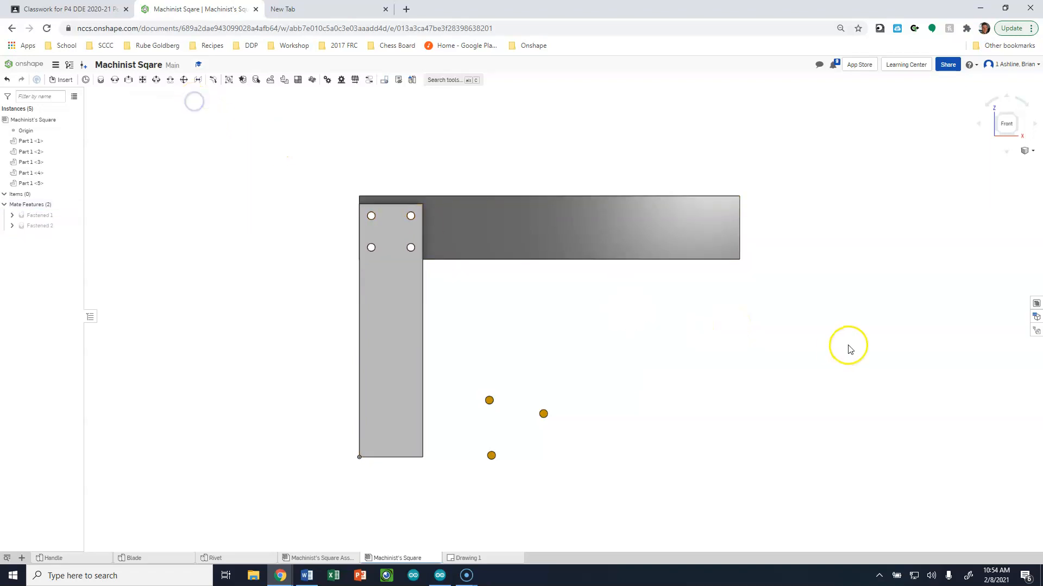
{"action": "left_click", "coordinate": [995, 117]}
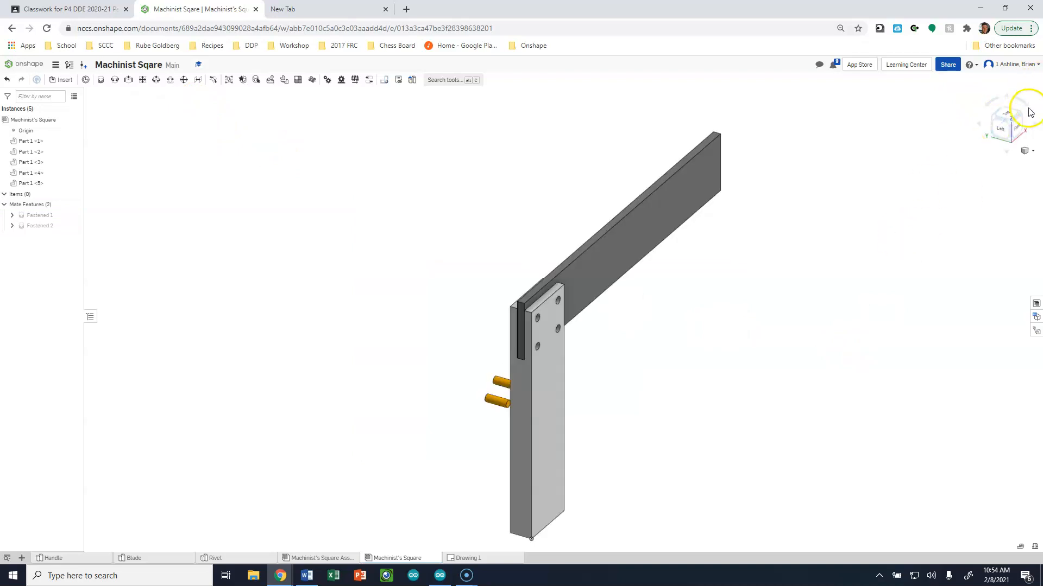
{"action": "left_click", "coordinate": [1020, 113]}
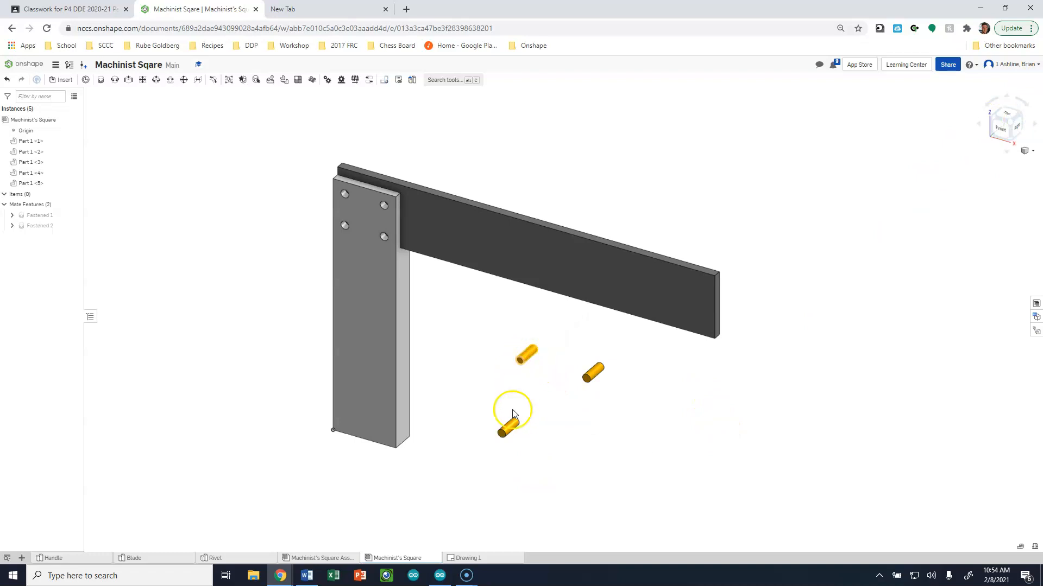
{"action": "left_click", "coordinate": [509, 427]}
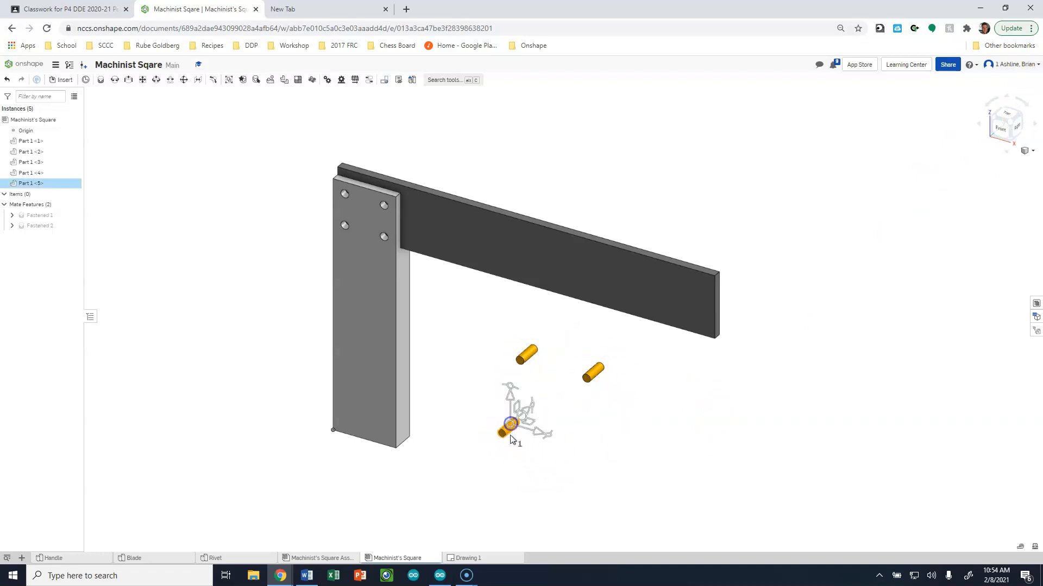
{"action": "left_click", "coordinate": [500, 486]}
{"action": "left_click", "coordinate": [503, 432]}
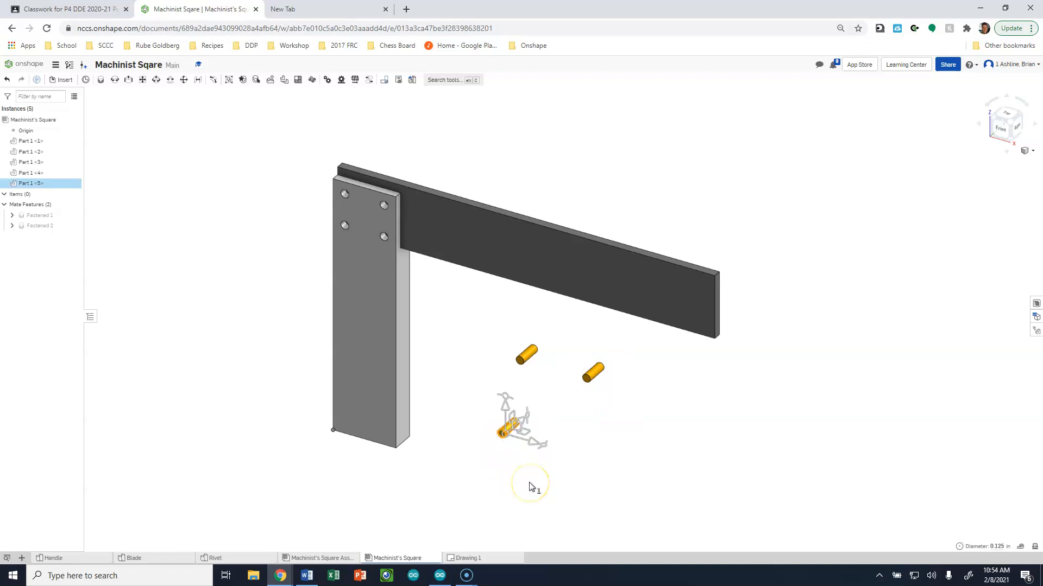
{"action": "left_click", "coordinate": [602, 466]}
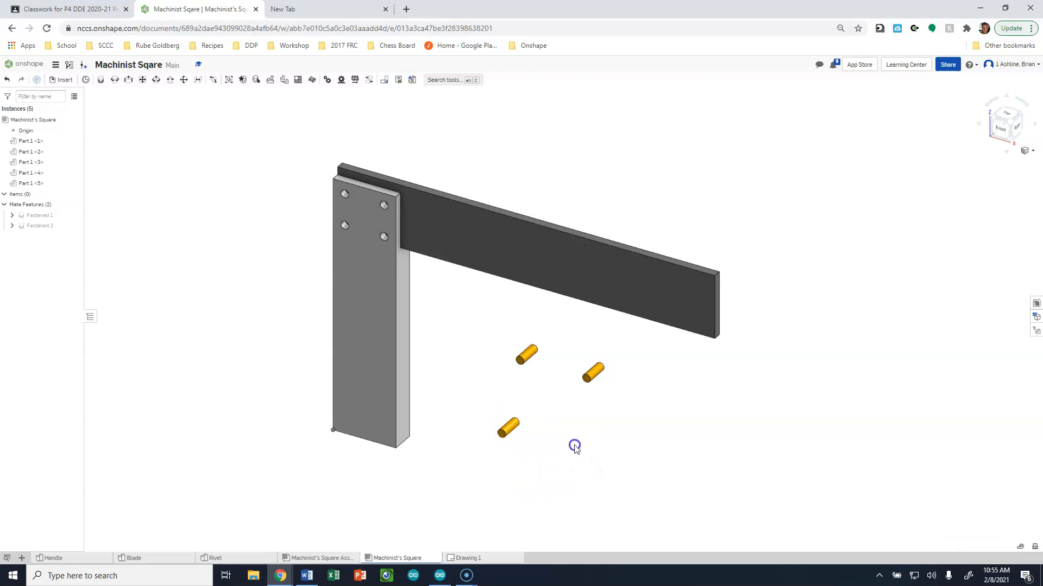
{"action": "scroll", "coordinate": [549, 425], "scroll_direction": "down", "scroll_amount": 3}
{"action": "scroll", "coordinate": [554, 449], "scroll_direction": "up", "scroll_amount": 3}
{"action": "left_click", "coordinate": [497, 374]}
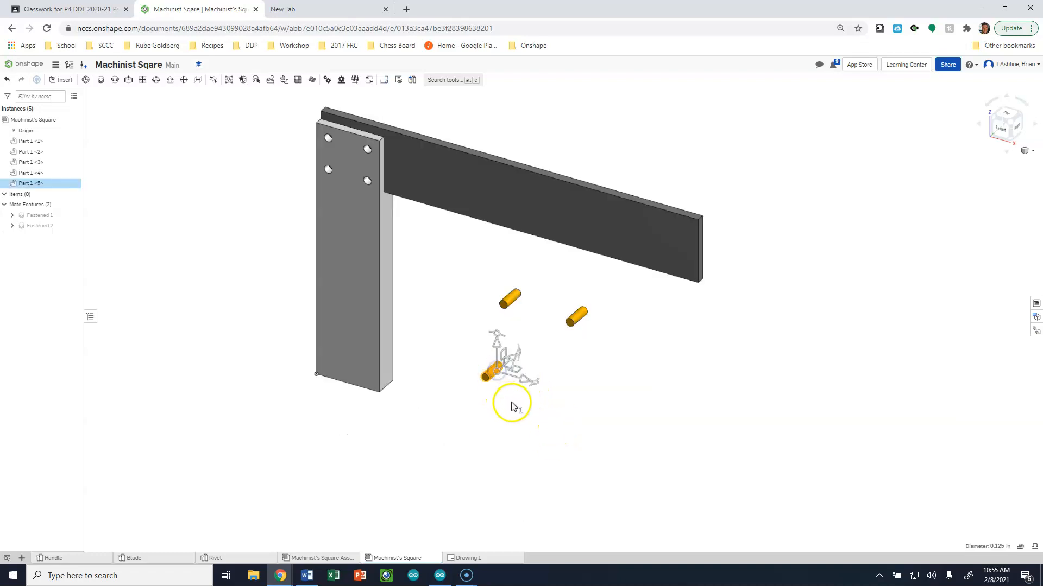
{"action": "left_click", "coordinate": [596, 401]}
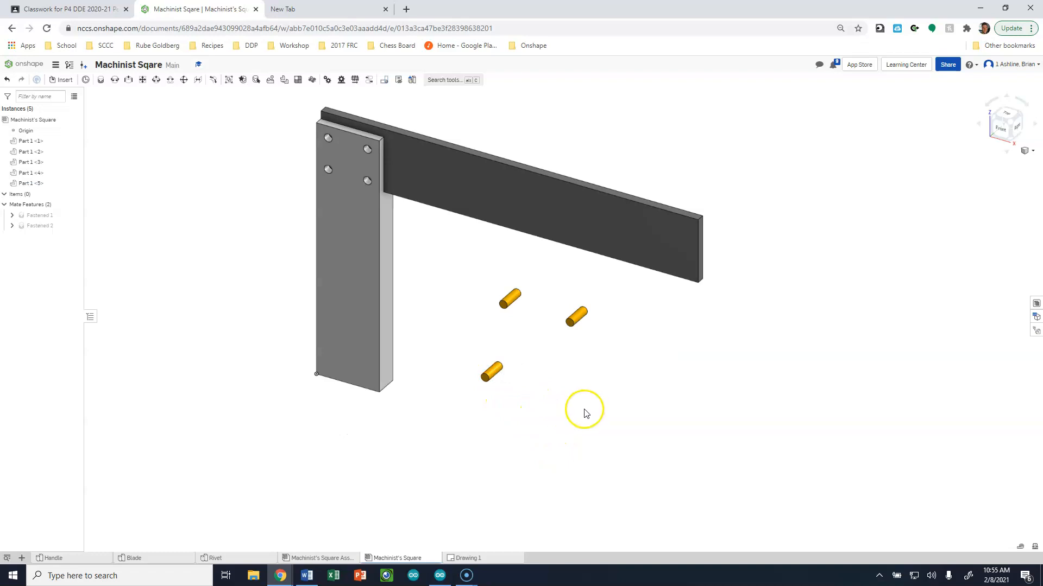
{"action": "left_click", "coordinate": [497, 376]}
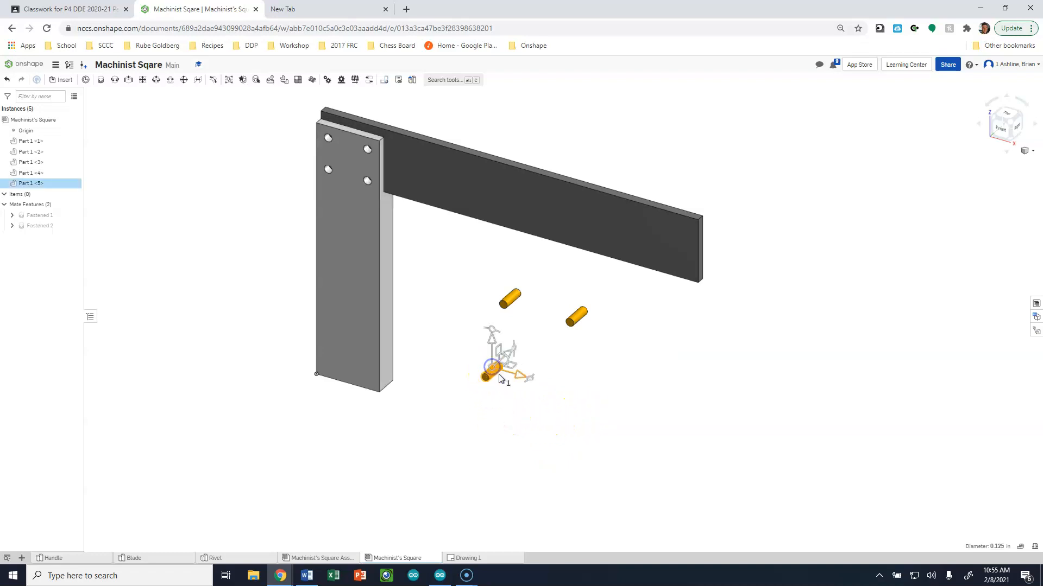
{"action": "left_click", "coordinate": [588, 411]}
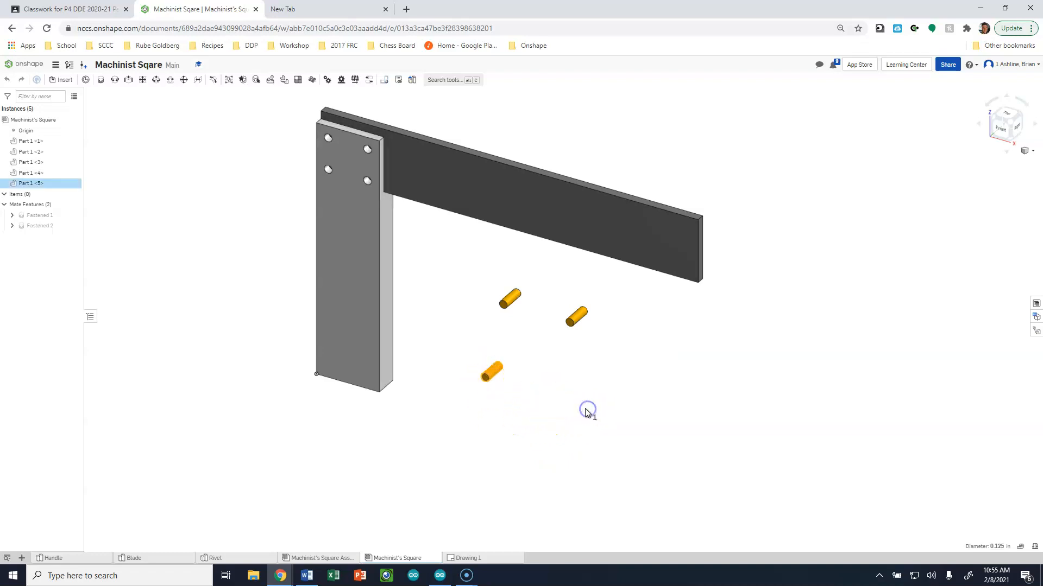
{"action": "left_click", "coordinate": [490, 407]}
{"action": "left_click", "coordinate": [338, 422]}
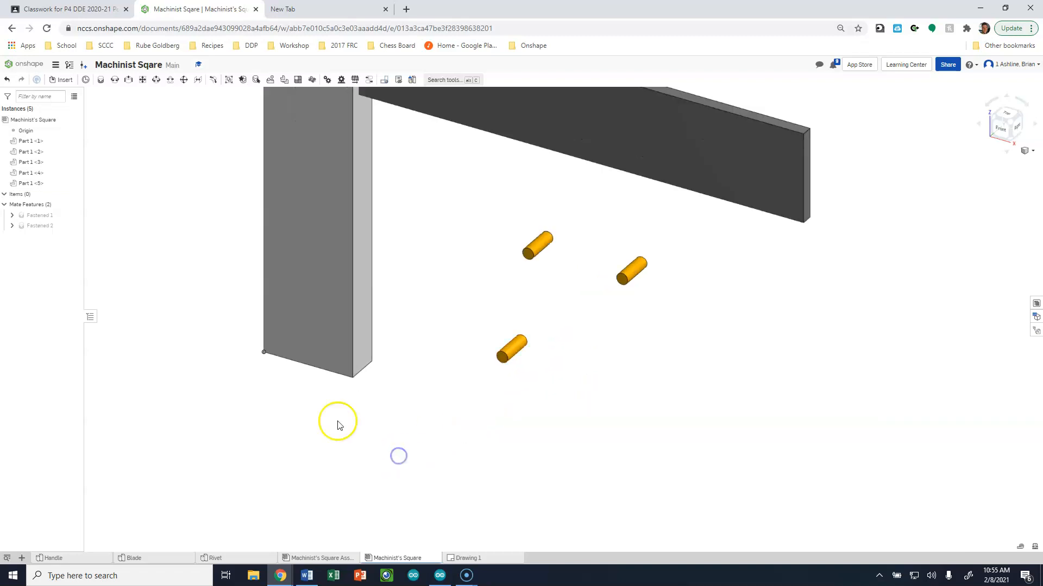
Copy one of the three loose rivets and paste it into the assembly as a fourth rivet beside the others.
{"action": "left_click", "coordinate": [497, 361]}
{"action": "right_click", "coordinate": [503, 357]}
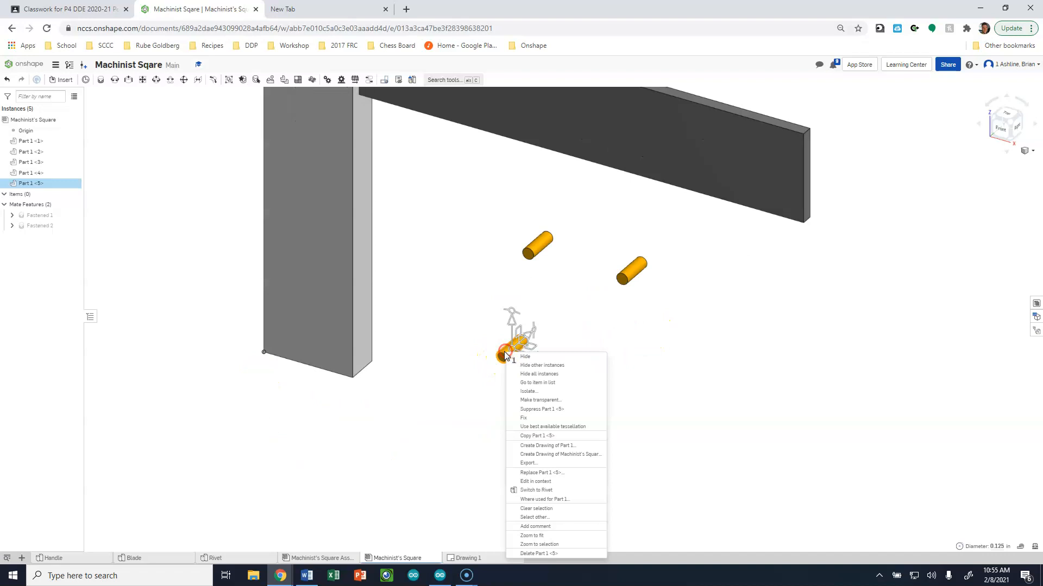
{"action": "left_click", "coordinate": [559, 435]}
{"action": "left_click", "coordinate": [598, 376]}
{"action": "right_click", "coordinate": [597, 376]}
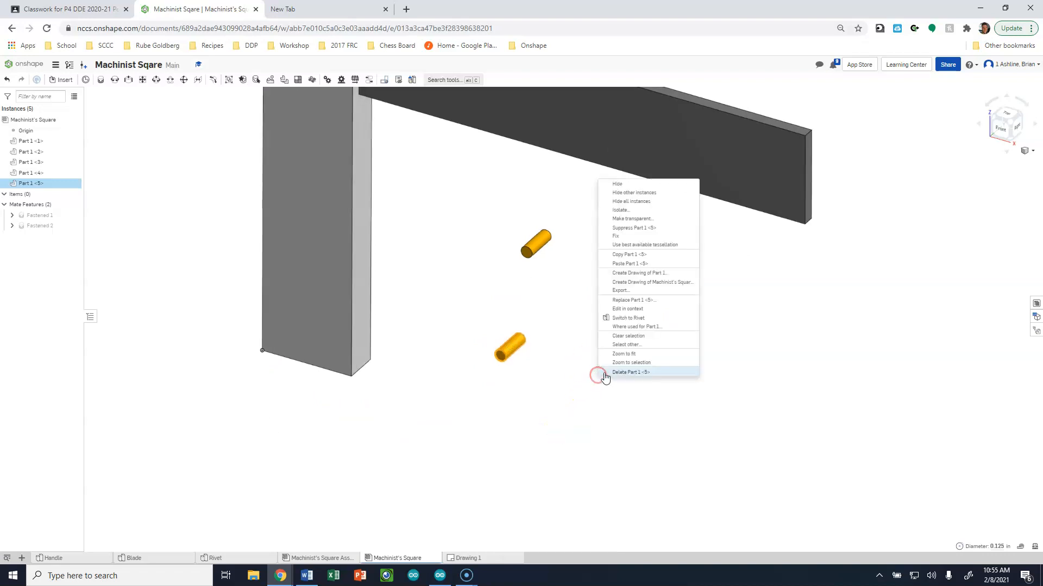
{"action": "left_click", "coordinate": [638, 264]}
{"action": "left_click", "coordinate": [628, 466]}
{"action": "scroll", "coordinate": [605, 435], "scroll_direction": "down", "scroll_amount": 3}
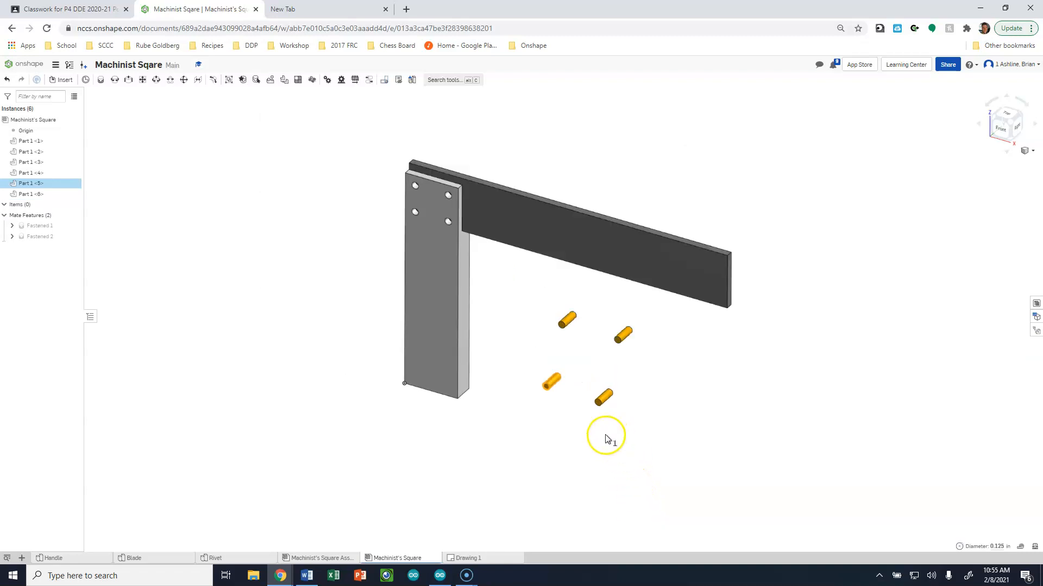
{"action": "left_click", "coordinate": [660, 495]}
{"action": "scroll", "coordinate": [557, 395], "scroll_direction": "up", "scroll_amount": 5}
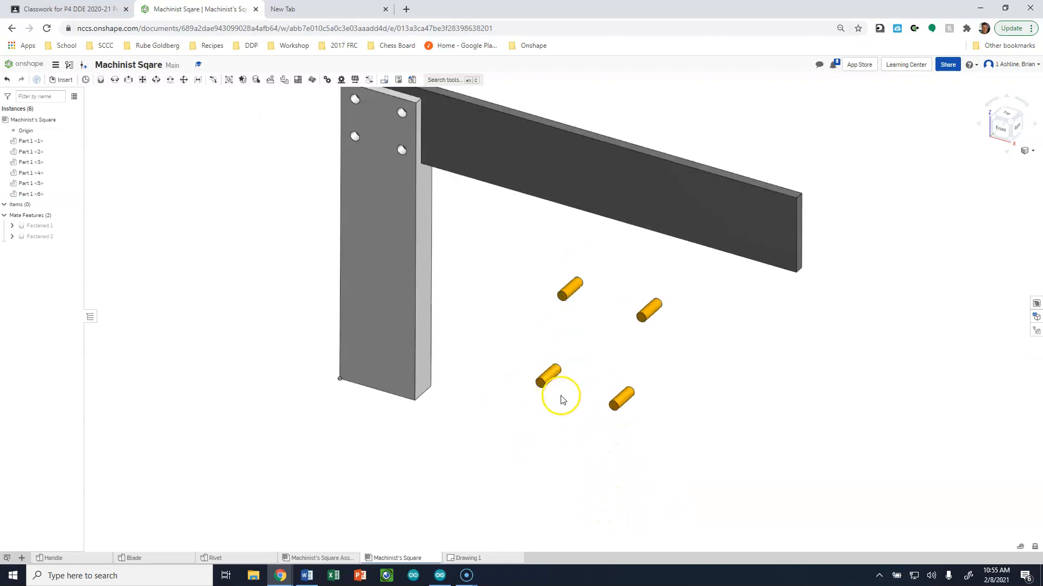
{"action": "scroll", "coordinate": [535, 394], "scroll_direction": "down", "scroll_amount": 2}
{"action": "left_click", "coordinate": [542, 376]}
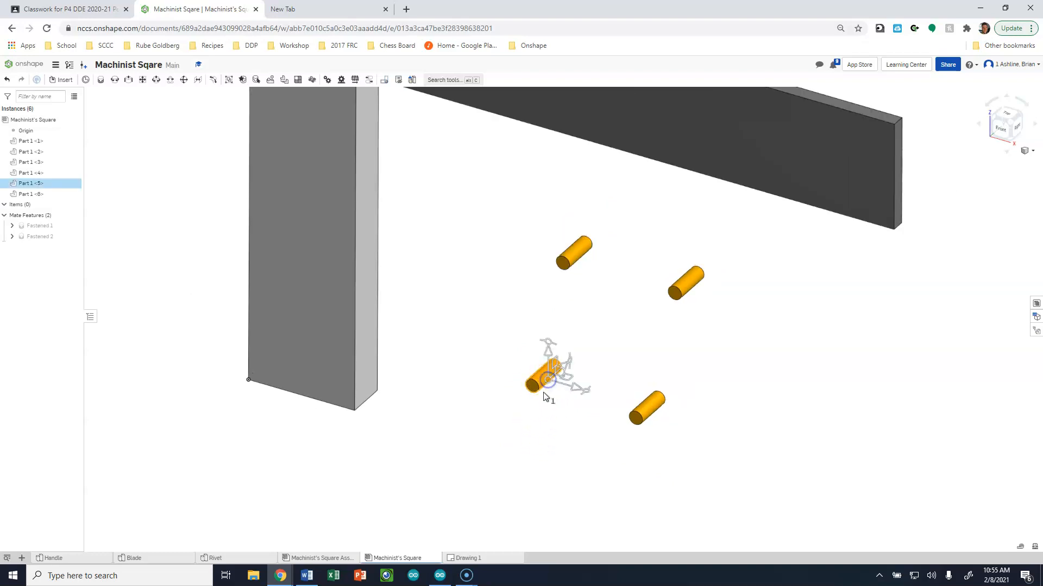
{"action": "left_click", "coordinate": [553, 437]}
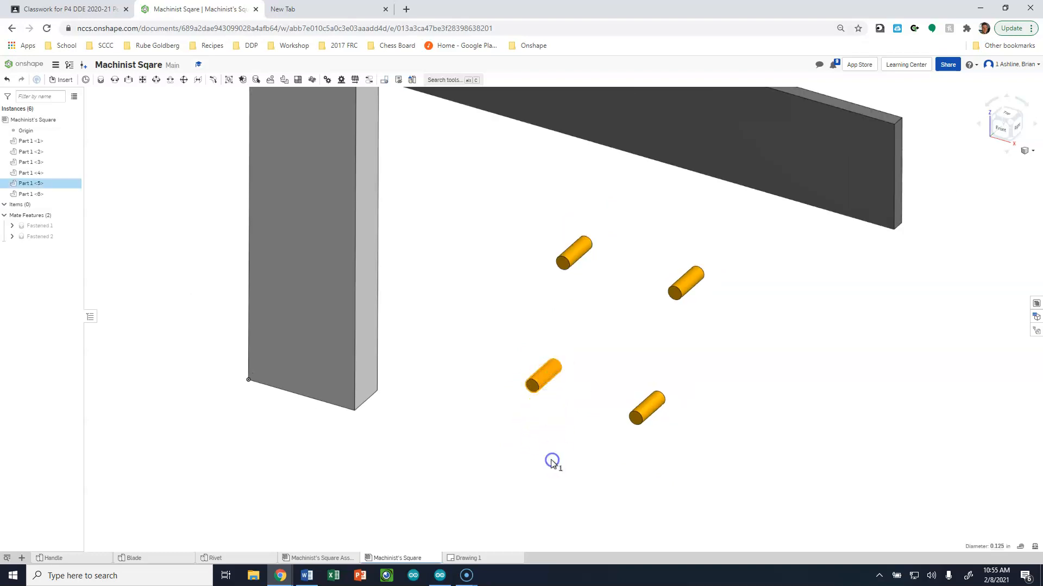
{"action": "scroll", "coordinate": [551, 461], "scroll_direction": "down", "scroll_amount": 5}
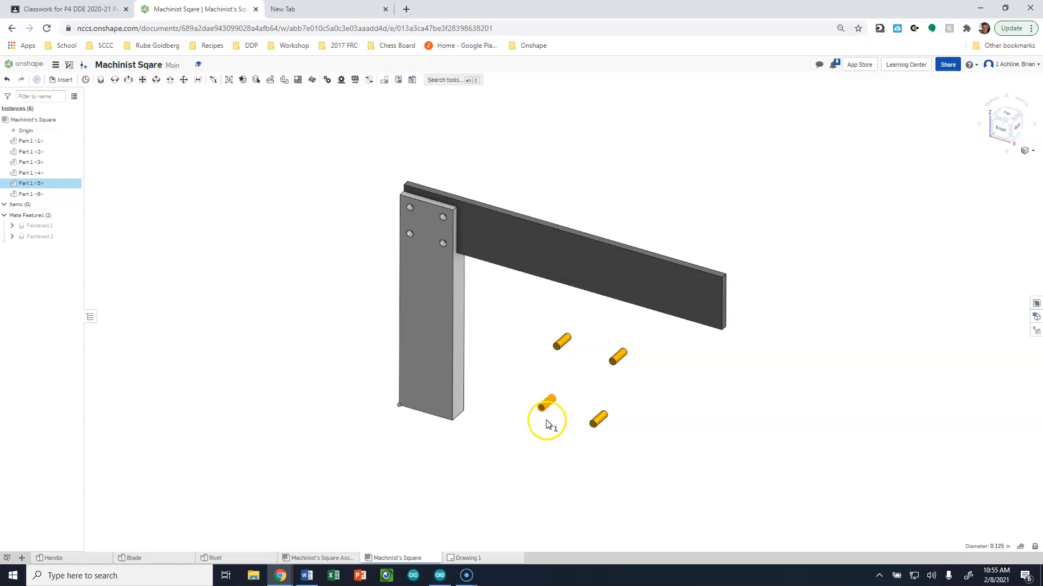
{"action": "left_click", "coordinate": [552, 456]}
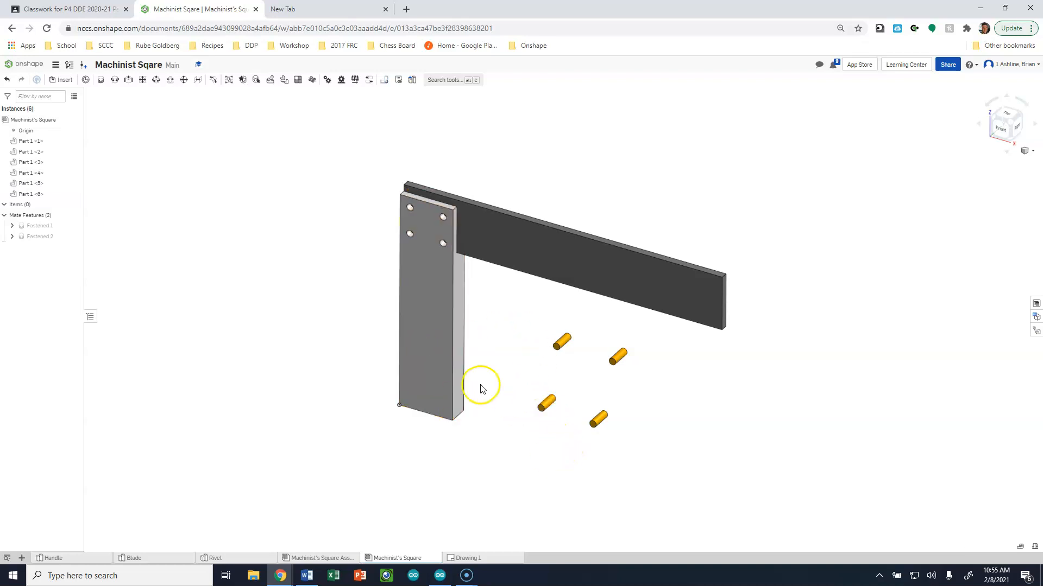
{"action": "scroll", "coordinate": [405, 198], "scroll_direction": "up", "scroll_amount": 2}
{"action": "scroll", "coordinate": [404, 199], "scroll_direction": "up", "scroll_amount": 1}
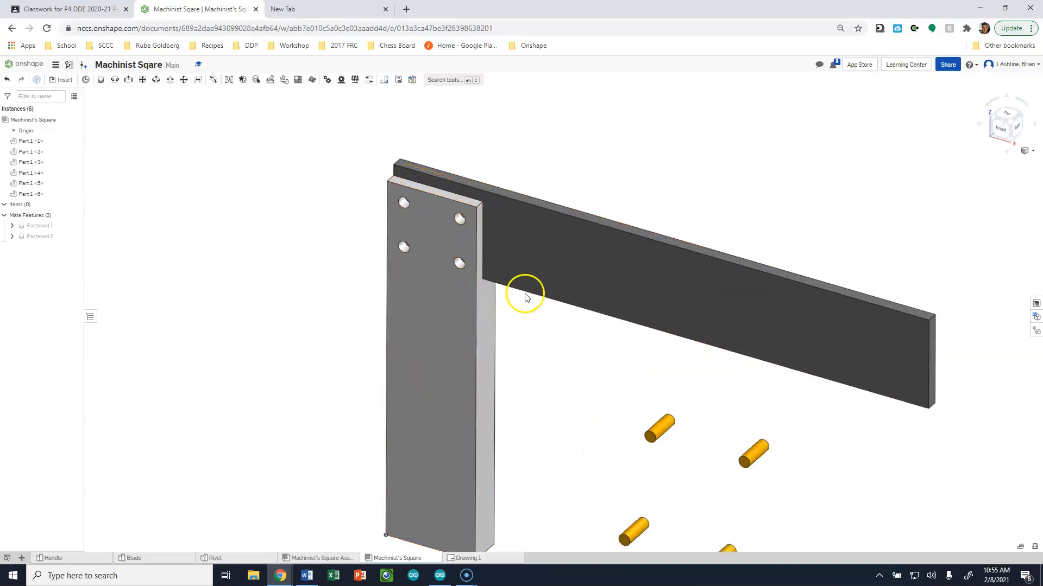
{"action": "scroll", "coordinate": [614, 477], "scroll_direction": "down", "scroll_amount": 3}
{"action": "scroll", "coordinate": [547, 425], "scroll_direction": "up", "scroll_amount": 3}
{"action": "scroll", "coordinate": [547, 426], "scroll_direction": "down", "scroll_amount": 2}
{"action": "scroll", "coordinate": [554, 416], "scroll_direction": "up", "scroll_amount": 3}
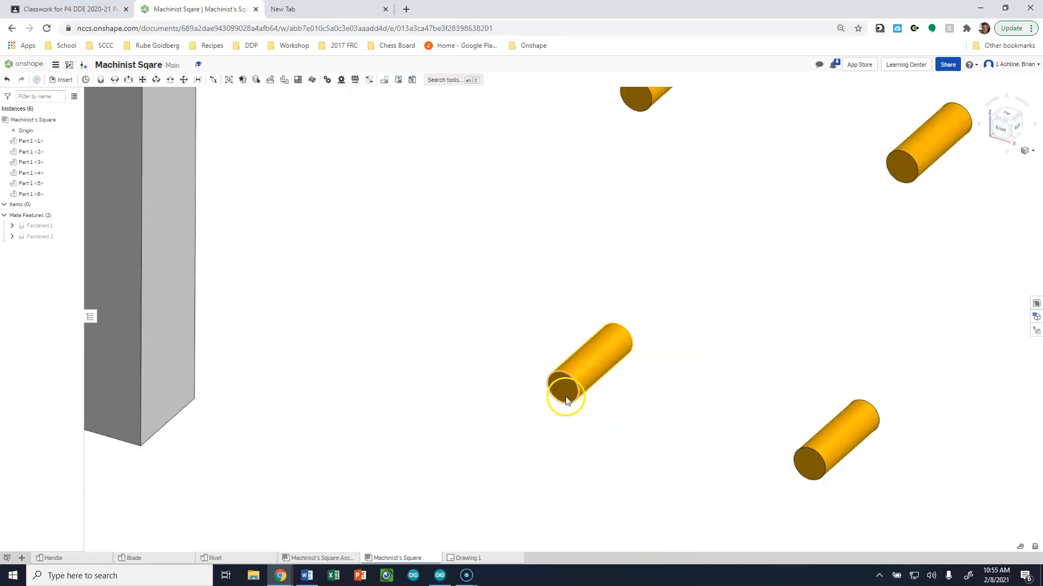
{"action": "scroll", "coordinate": [597, 453], "scroll_direction": "down", "scroll_amount": 3}
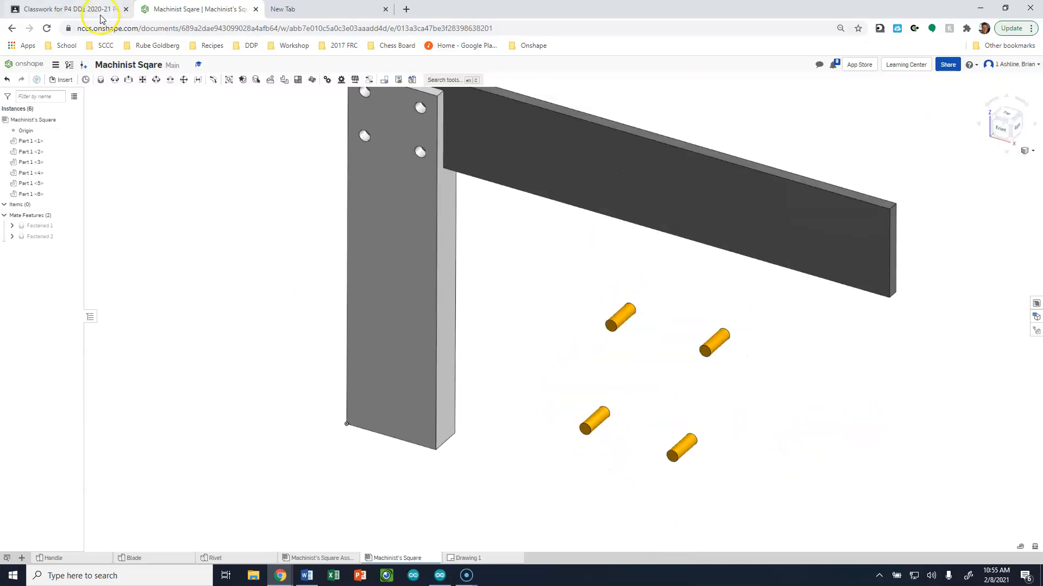
Fasten the original lower rivet's front end centre to the handle's lower outer hole, reorient the secondary axis and accept the mate.
{"action": "left_click", "coordinate": [100, 83]}
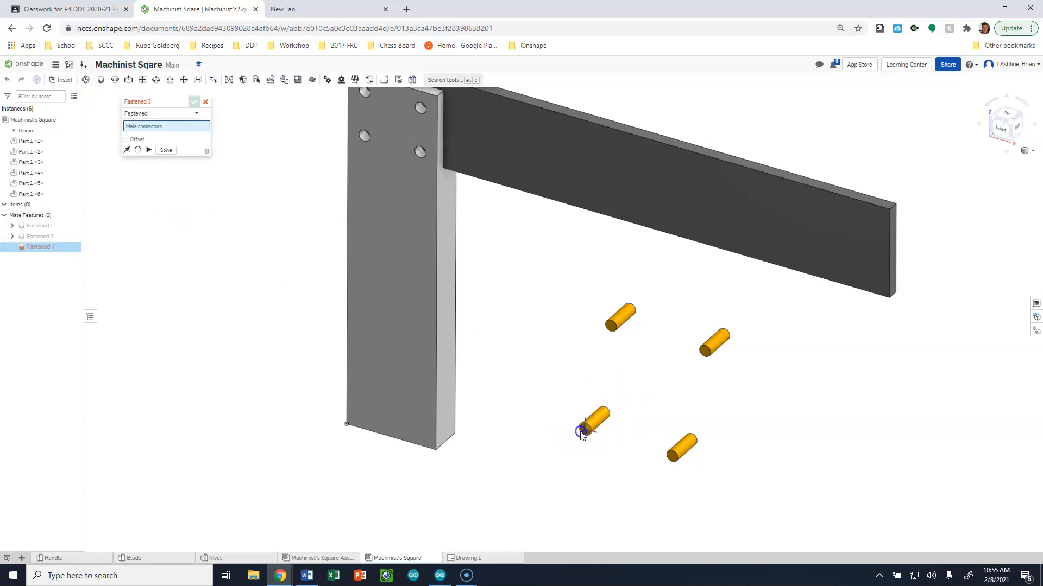
{"action": "left_click", "coordinate": [582, 431]}
{"action": "scroll", "coordinate": [583, 429], "scroll_direction": "up", "scroll_amount": 5}
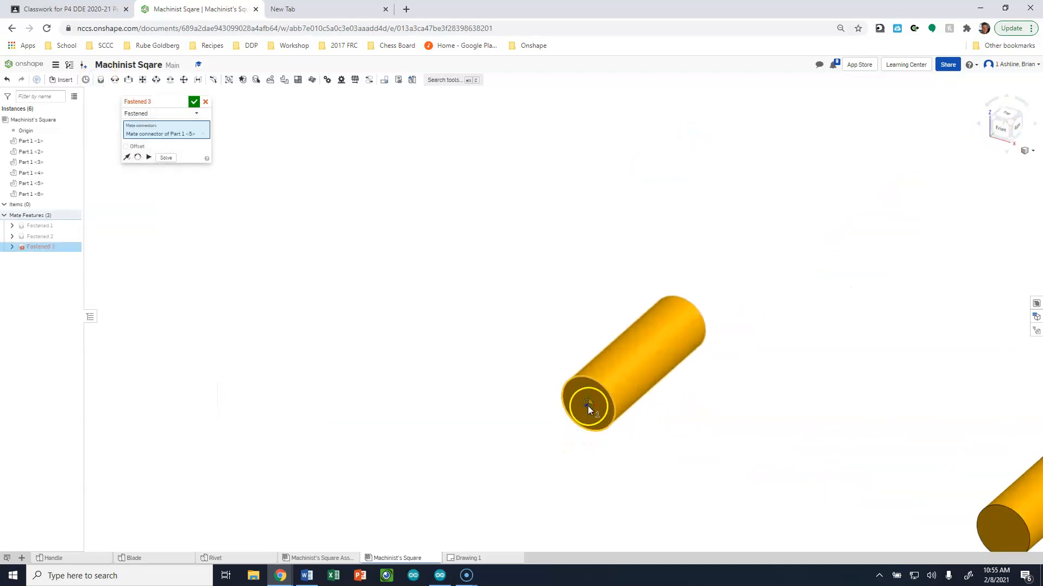
{"action": "scroll", "coordinate": [573, 426], "scroll_direction": "down", "scroll_amount": 5}
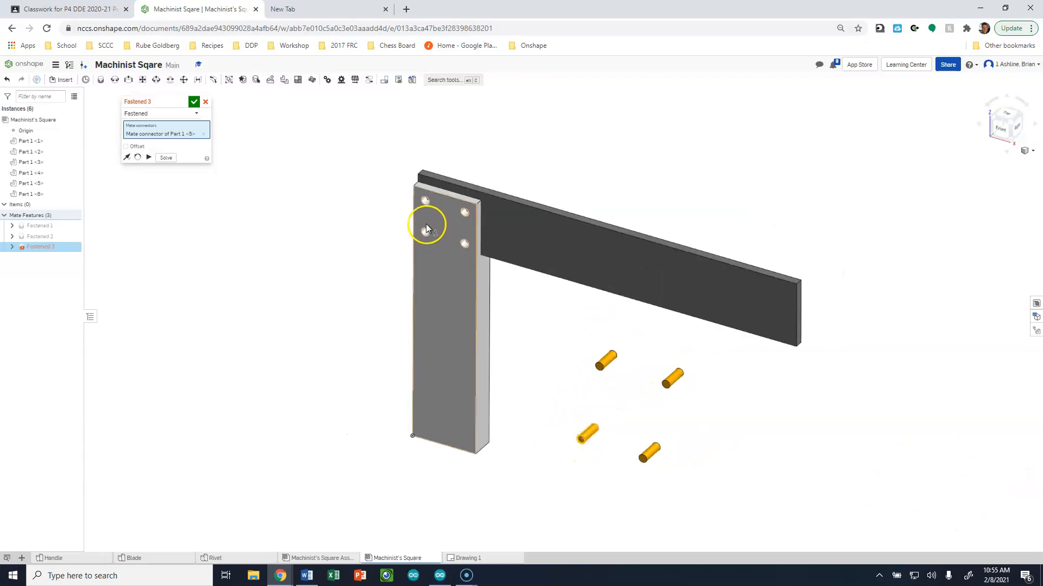
{"action": "scroll", "coordinate": [427, 231], "scroll_direction": "up", "scroll_amount": 5}
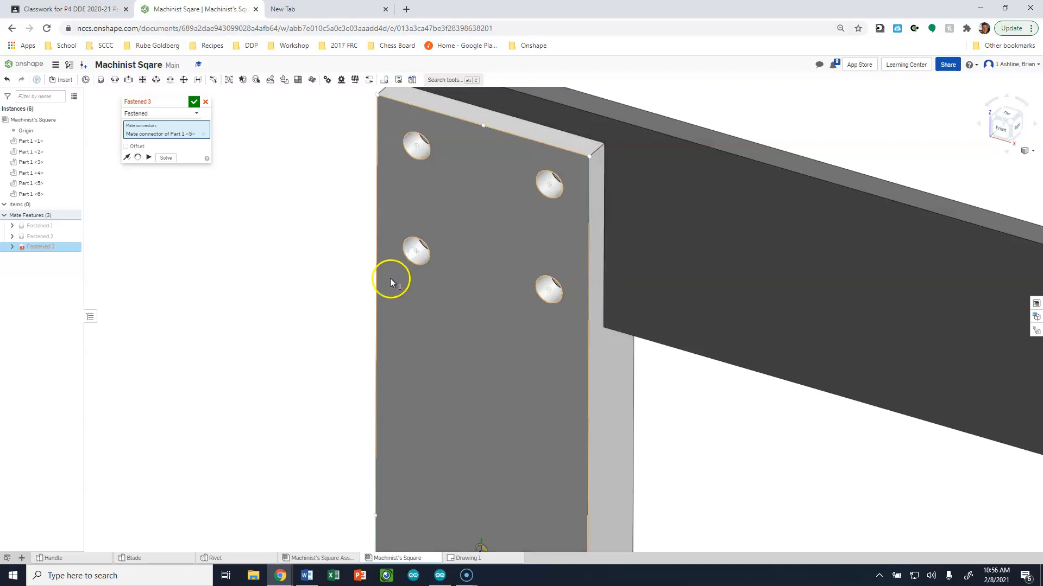
{"action": "left_click", "coordinate": [376, 285]}
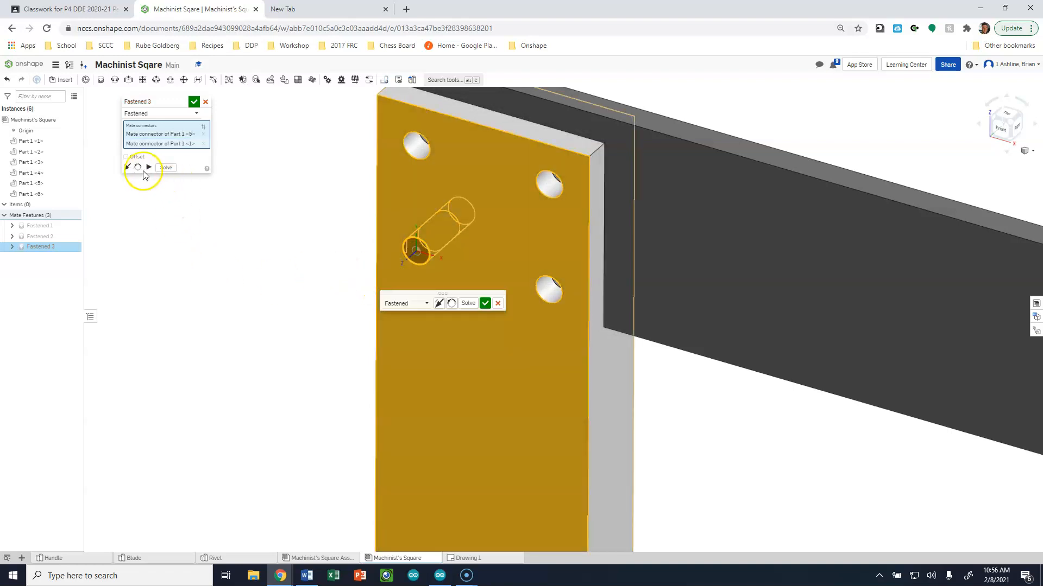
{"action": "left_click", "coordinate": [138, 167]}
{"action": "left_click", "coordinate": [195, 100]}
Add a Fastened mate between the handle's upper outer hole and the front end of the nearest upper rivet.
{"action": "scroll", "coordinate": [237, 291], "scroll_direction": "down", "scroll_amount": 3}
{"action": "scroll", "coordinate": [236, 291], "scroll_direction": "down", "scroll_amount": 5}
{"action": "scroll", "coordinate": [461, 466], "scroll_direction": "down", "scroll_amount": 1}
{"action": "scroll", "coordinate": [461, 466], "scroll_direction": "up", "scroll_amount": 2}
{"action": "left_click", "coordinate": [101, 80]}
{"action": "left_click", "coordinate": [259, 202]}
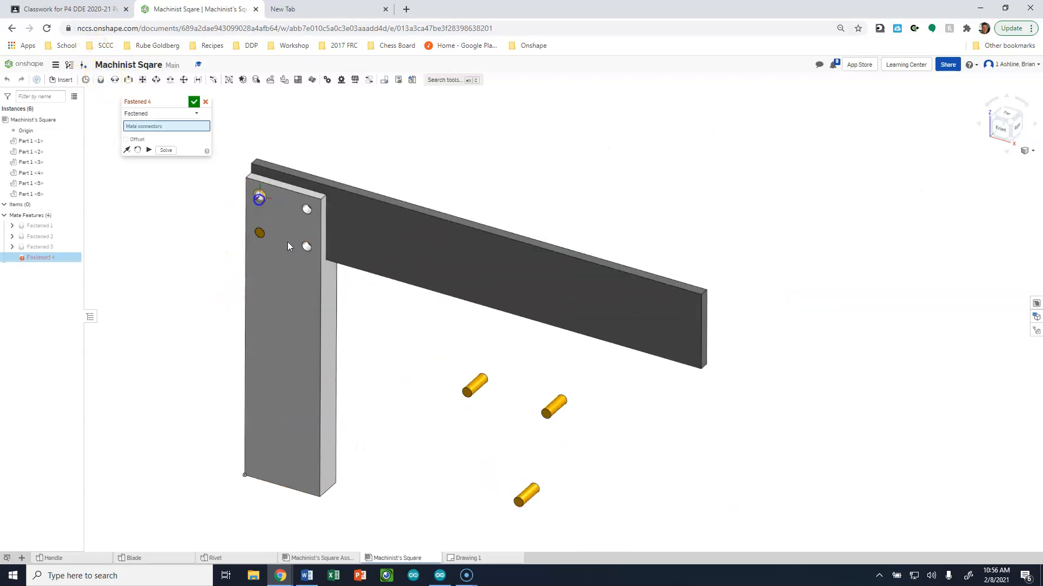
{"action": "left_click", "coordinate": [194, 101]}
Add a Fastened mate between the handle's upper inner hole and the front end of the remaining upper rivet.
{"action": "left_click", "coordinate": [101, 80]}
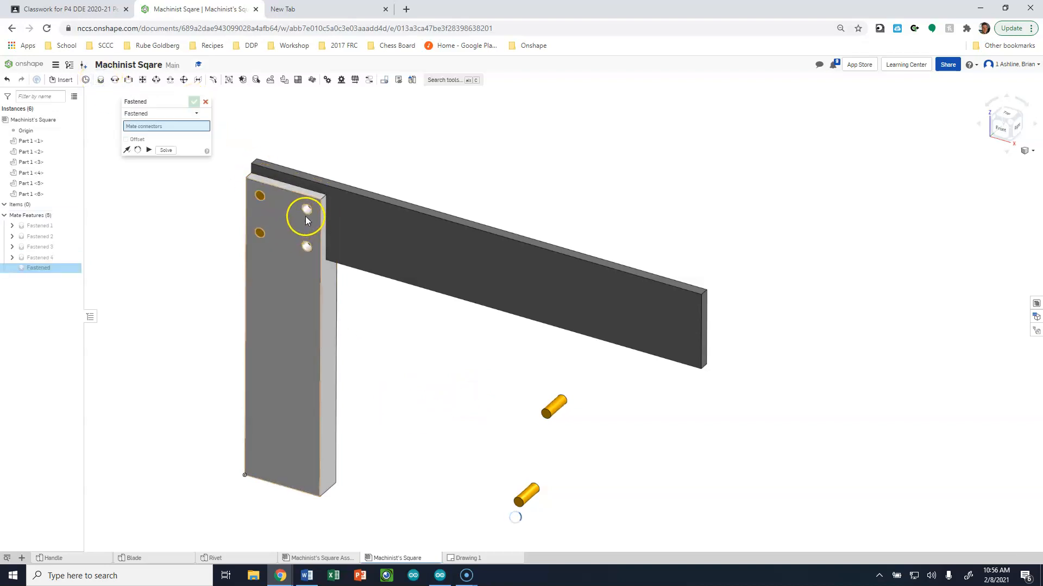
{"action": "left_click", "coordinate": [308, 212]}
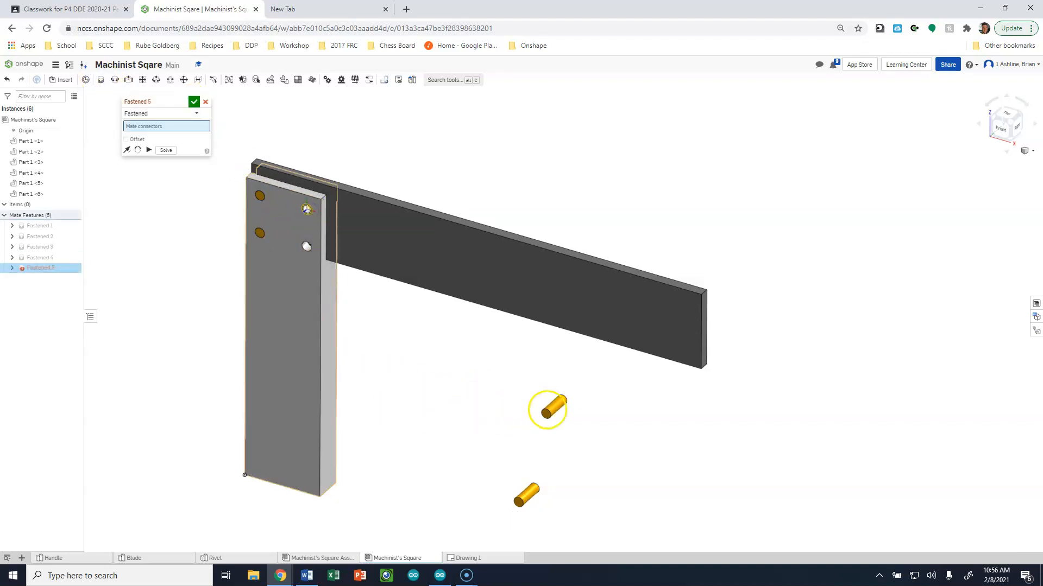
{"action": "left_click", "coordinate": [548, 419]}
{"action": "left_click", "coordinate": [195, 99]}
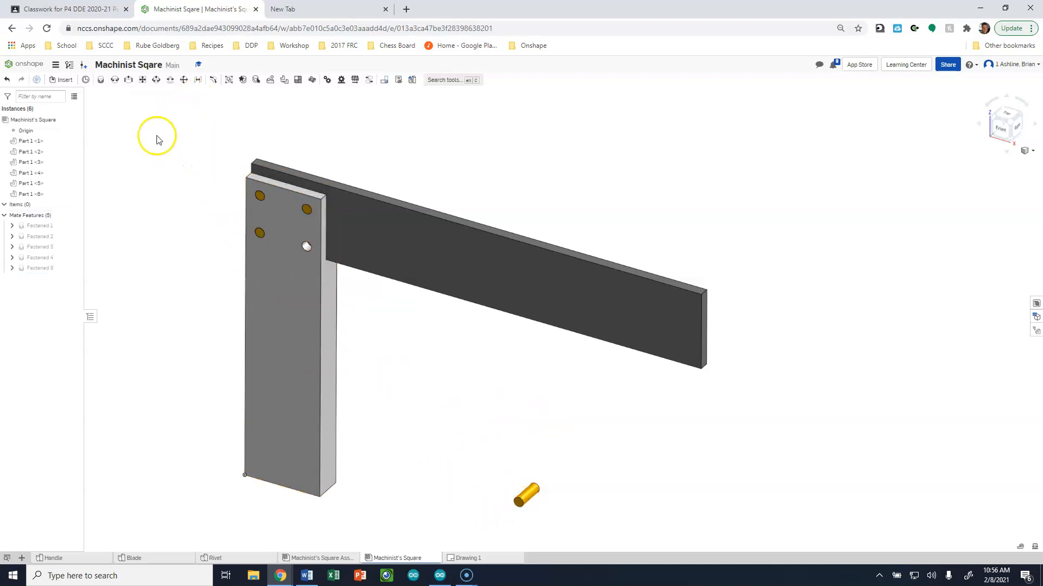
Fasten the front end of the last loose rivet to the handle's lower inner hole.
{"action": "left_click", "coordinate": [101, 79]}
{"action": "left_click", "coordinate": [519, 502]}
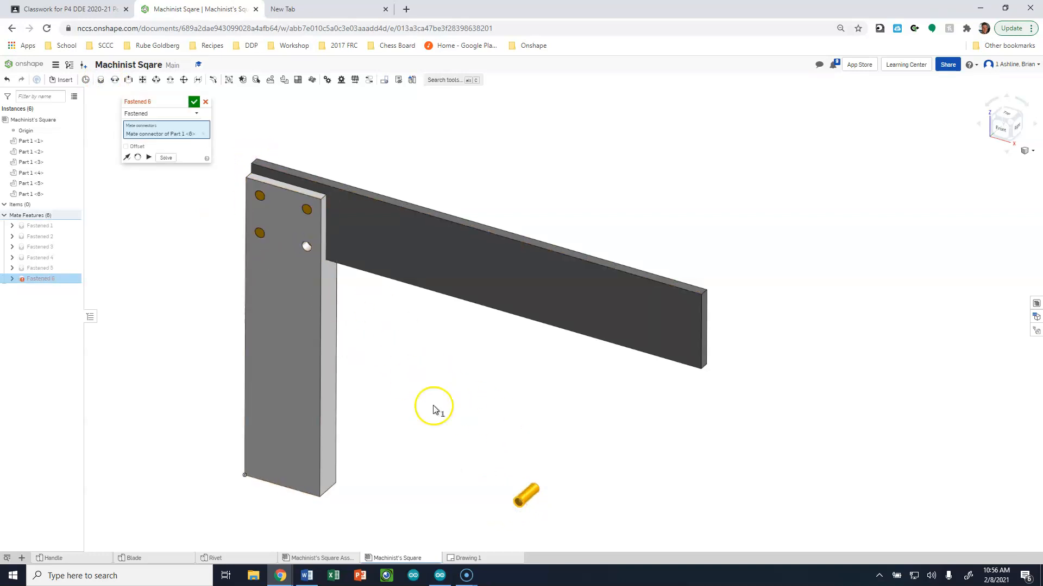
{"action": "left_click", "coordinate": [304, 258]}
{"action": "left_click", "coordinate": [194, 101]}
{"action": "left_click", "coordinate": [473, 149]}
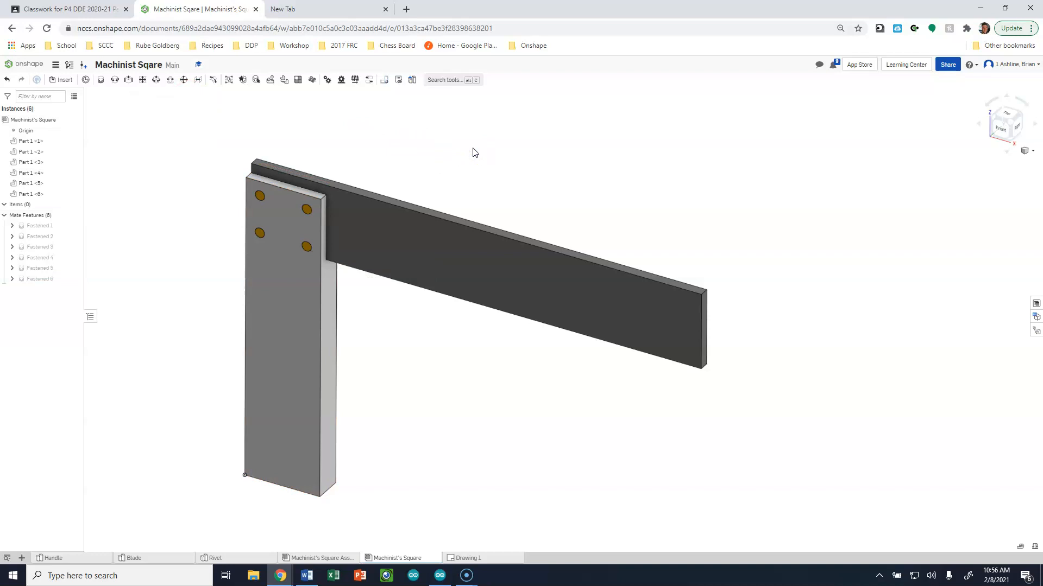
Test the Fastened mates by trying to pull the rivets, handle and blade out of place.
{"action": "left_click", "coordinate": [742, 208]}
{"action": "left_click", "coordinate": [679, 307]}
{"action": "left_click", "coordinate": [457, 346]}
{"action": "left_click", "coordinate": [248, 295]}
{"action": "left_click_drag", "start_coordinate": [307, 210], "coordinate": [192, 238]}
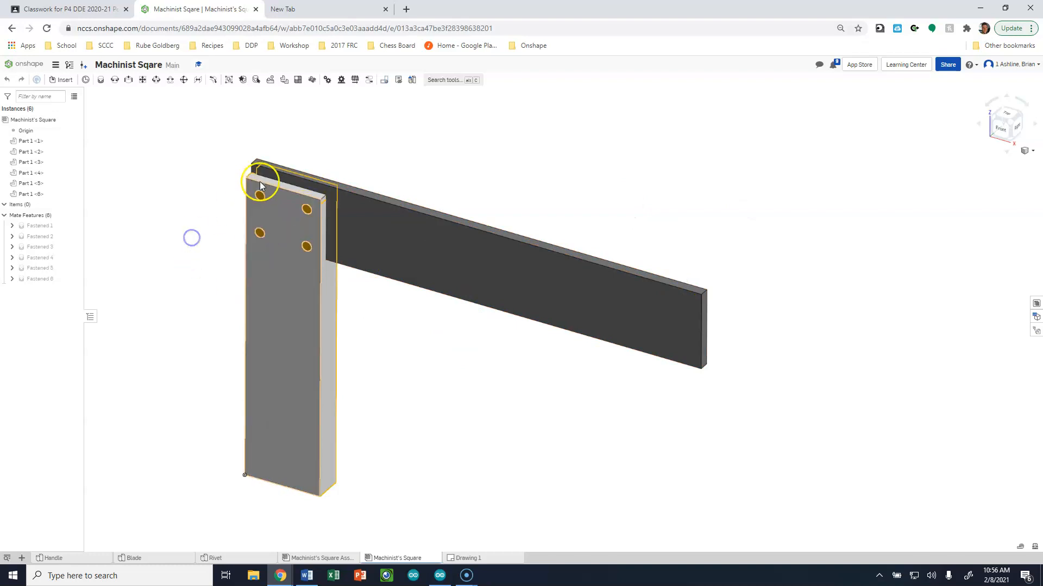
{"action": "left_click_drag", "start_coordinate": [260, 195], "coordinate": [151, 241]}
{"action": "left_click_drag", "start_coordinate": [327, 318], "coordinate": [102, 323]}
{"action": "left_click_drag", "start_coordinate": [481, 221], "coordinate": [512, 317]}
{"action": "left_click_drag", "start_coordinate": [299, 253], "coordinate": [333, 410]}
{"action": "left_click", "coordinate": [369, 397]}
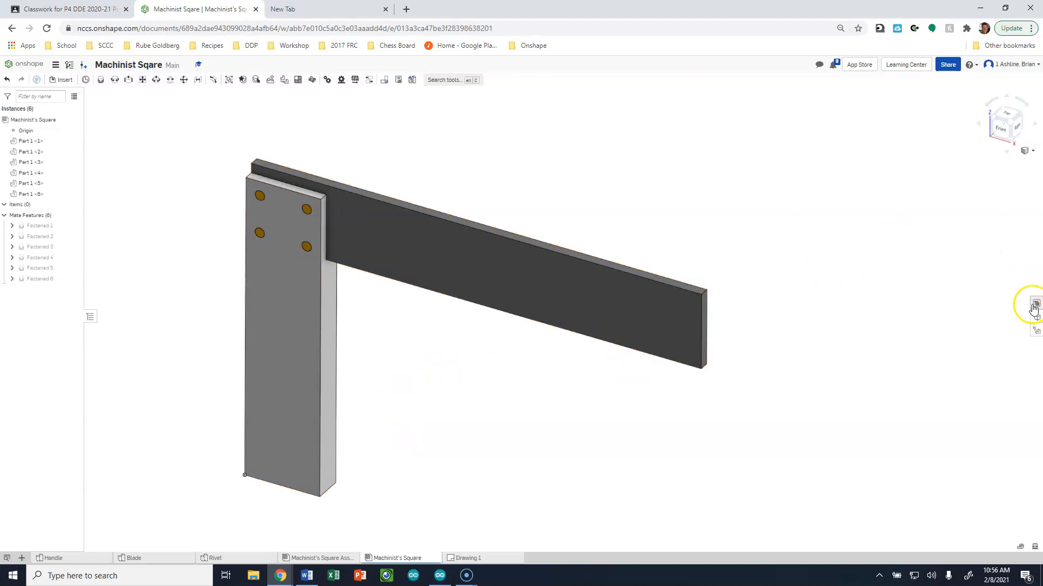
Return to the machinist's square document and hide the assembly's origin.
{"action": "left_click", "coordinate": [19, 558]}
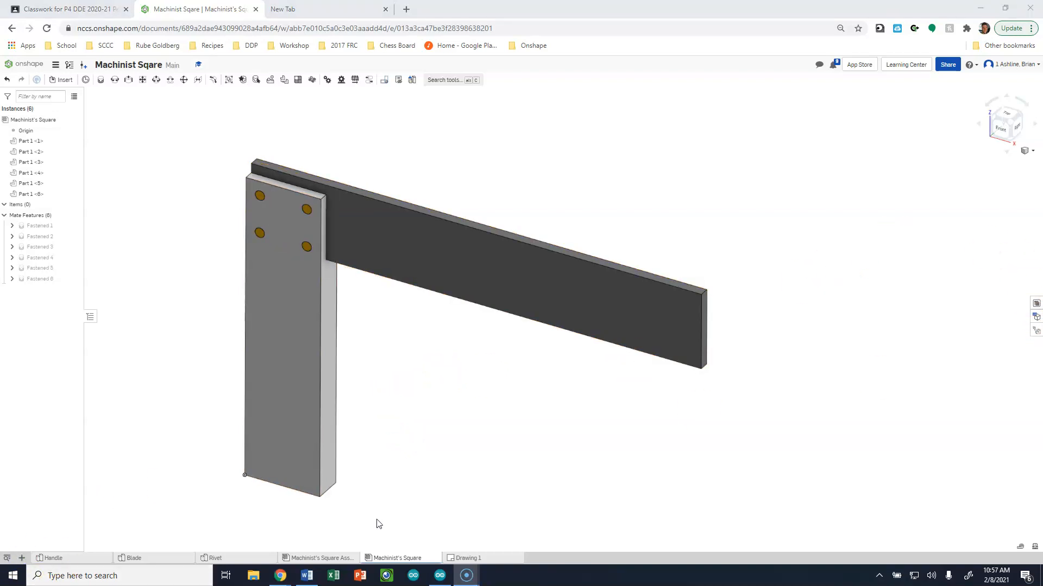
{"action": "left_click", "coordinate": [226, 16]}
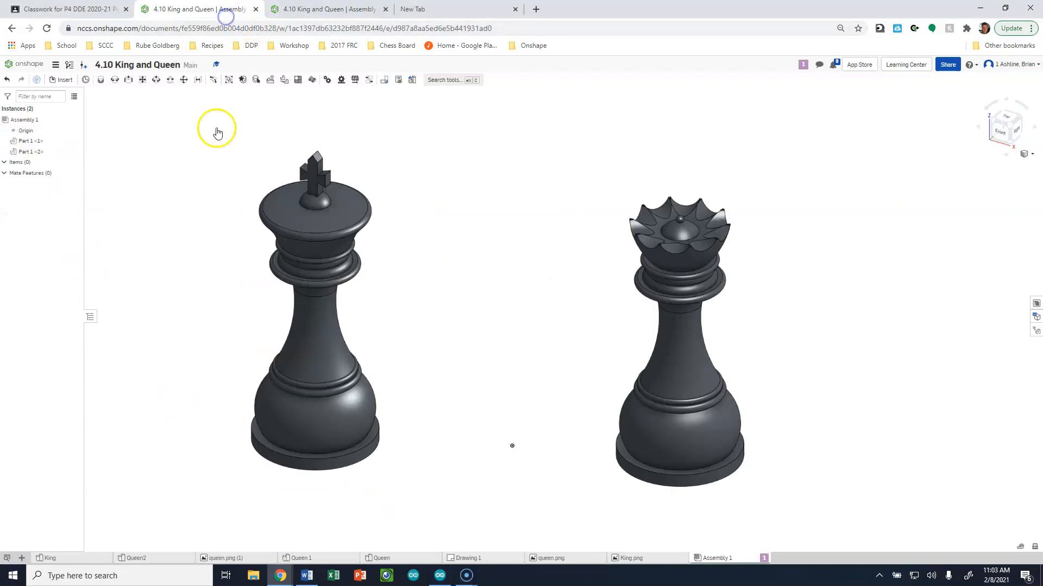
{"action": "left_click", "coordinate": [323, 10]}
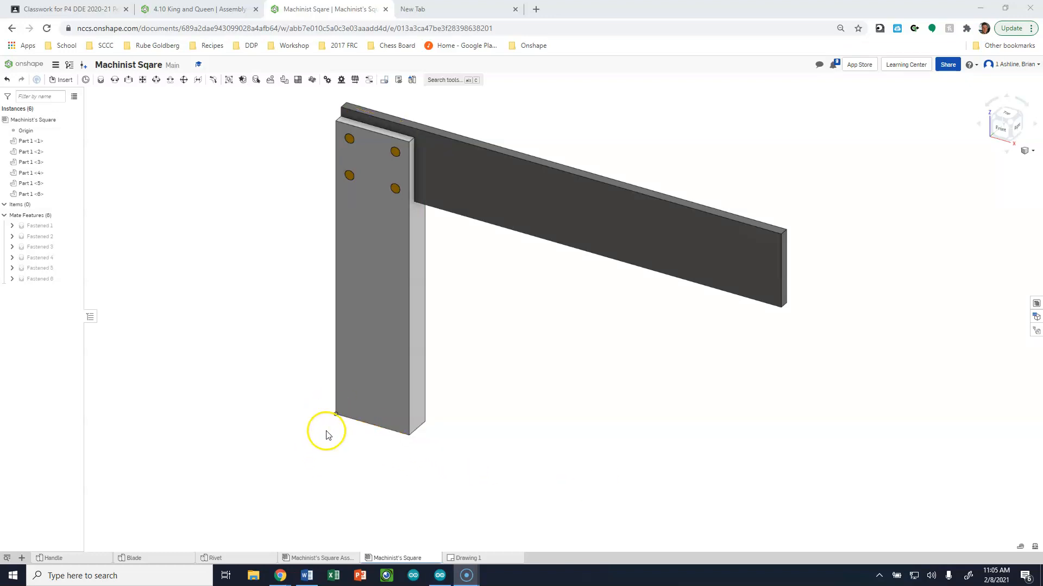
{"action": "left_click", "coordinate": [74, 131]}
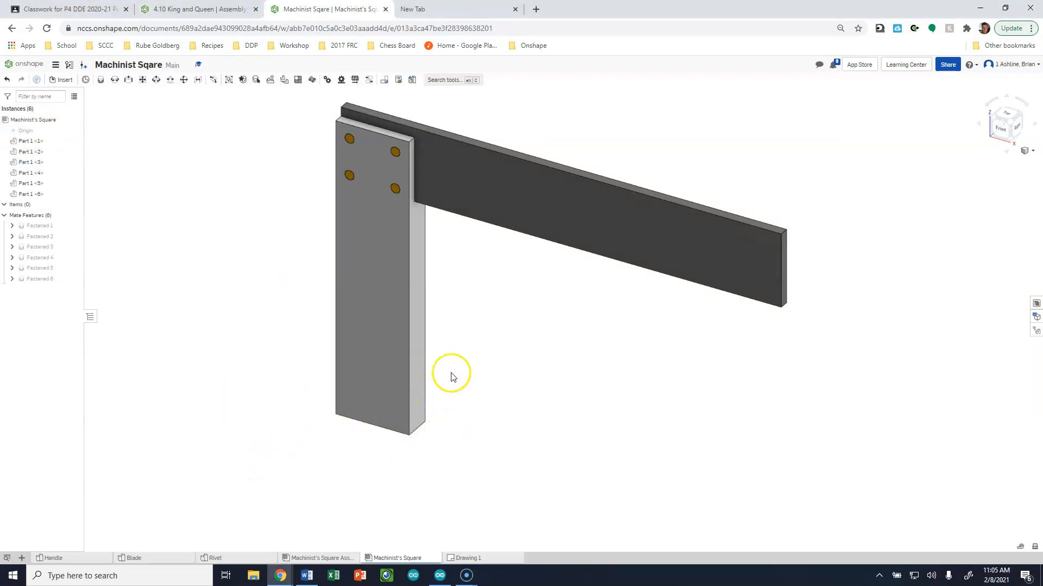
Open the assembly's bill of materials and examine the part number entry for the handle.
{"action": "left_click", "coordinate": [1037, 302]}
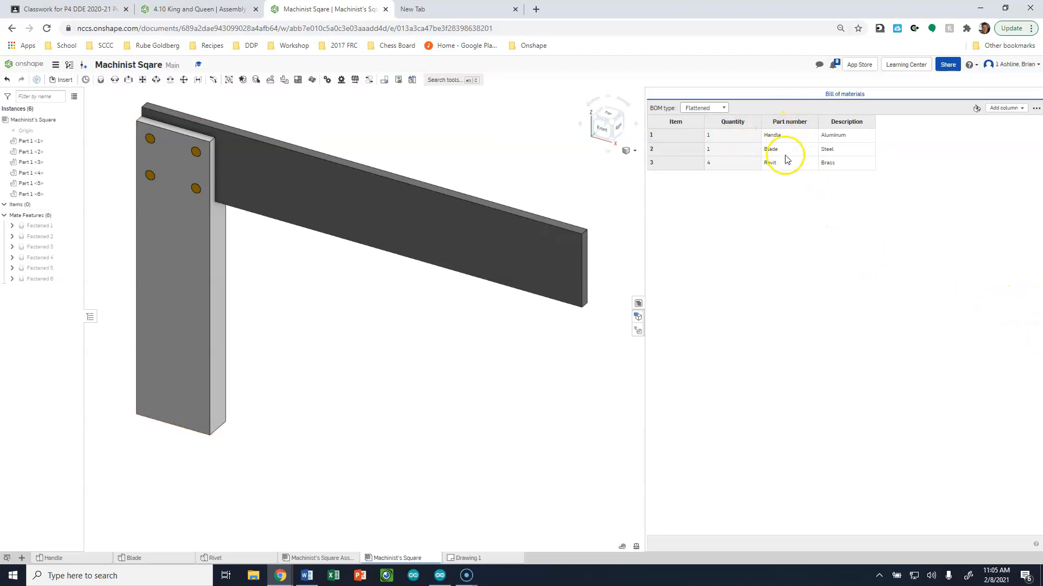
{"action": "left_click", "coordinate": [785, 137]}
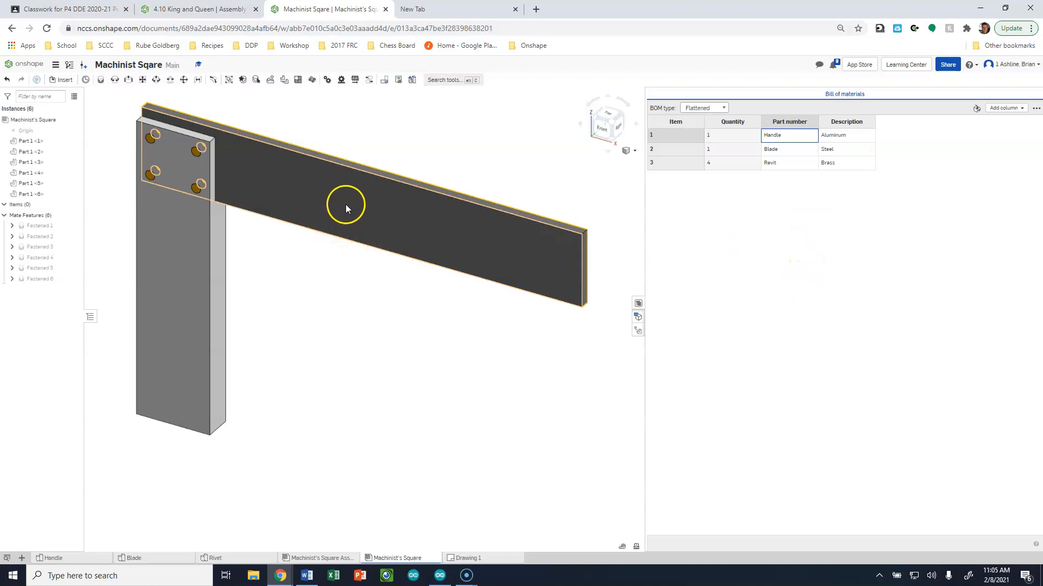
Switch to the 4.10 King and Queen document, open the assembly's bill of materials and identify which chess piece each item row represents.
{"action": "left_click", "coordinate": [348, 334]}
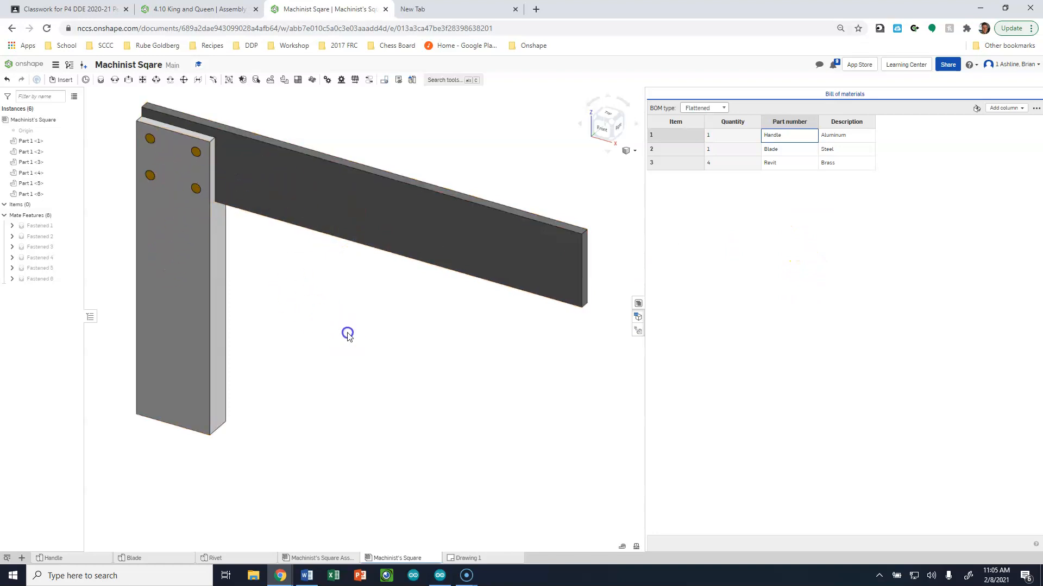
{"action": "left_click", "coordinate": [196, 10]}
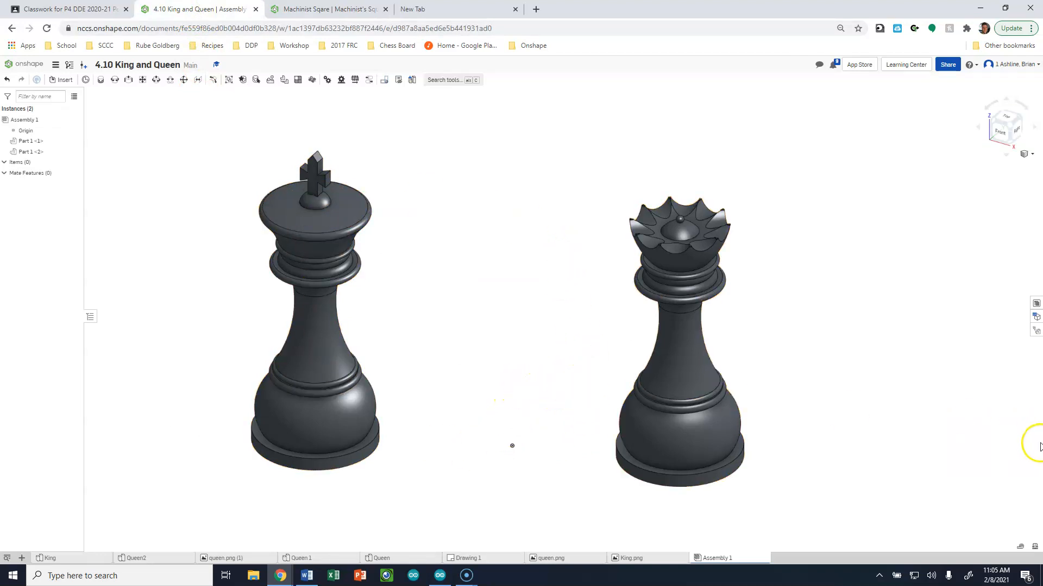
{"action": "left_click", "coordinate": [1037, 304]}
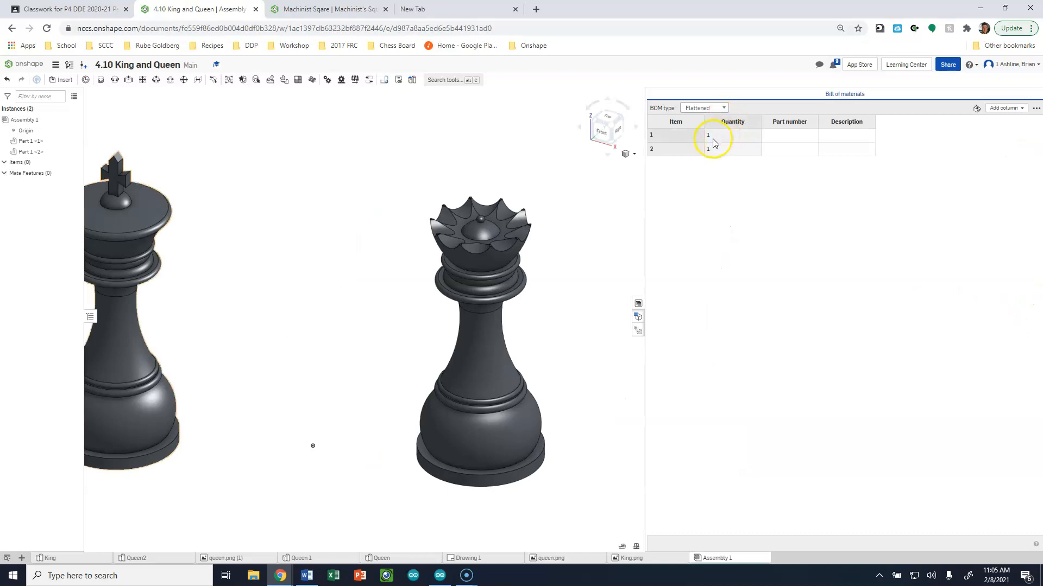
{"action": "left_click", "coordinate": [680, 136]}
{"action": "left_click", "coordinate": [103, 245]}
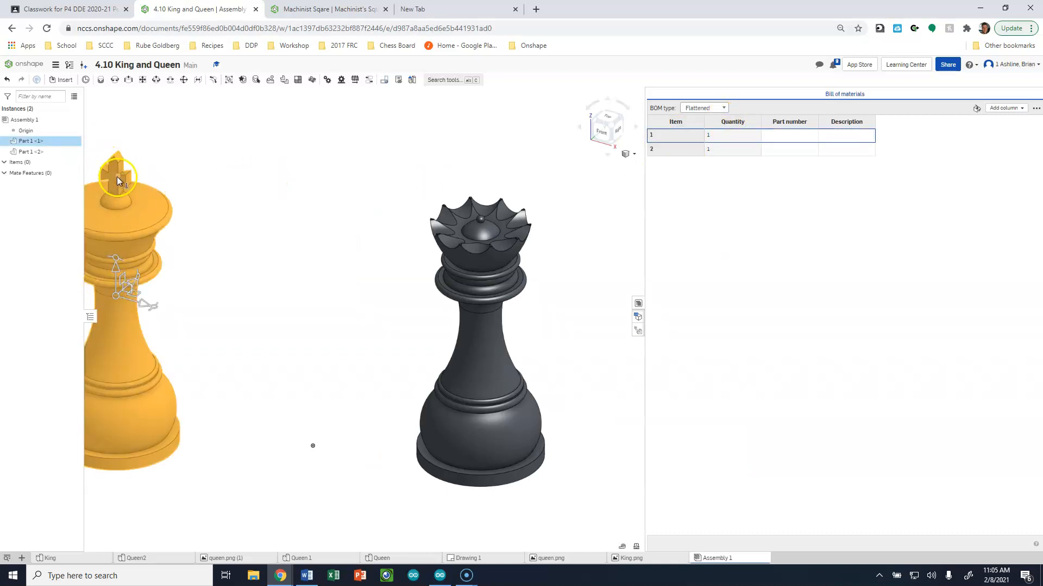
{"action": "left_click", "coordinate": [677, 152], "text": "shift"}
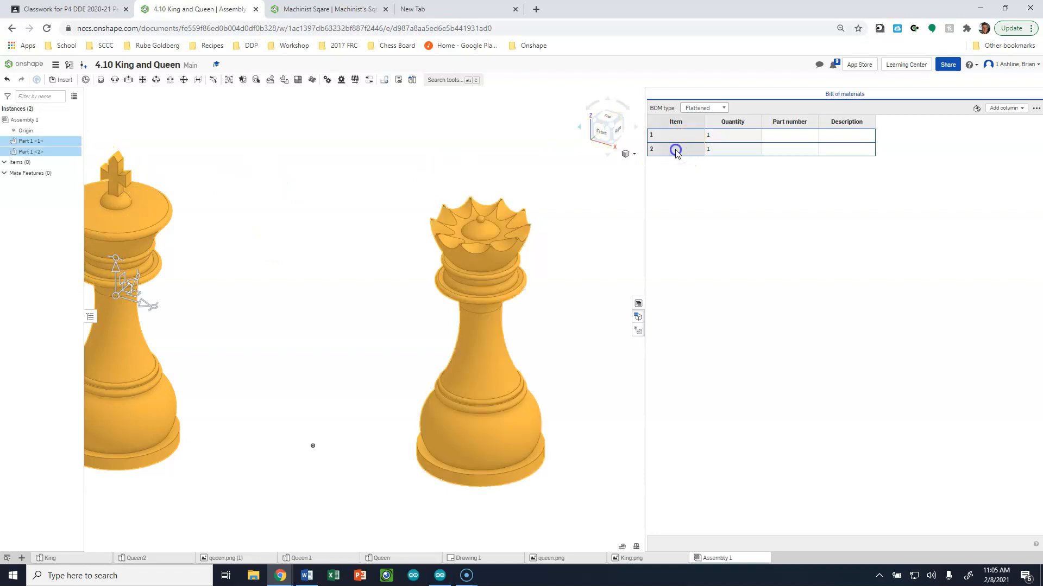
{"action": "left_click", "coordinate": [571, 210]}
{"action": "left_click", "coordinate": [664, 155]}
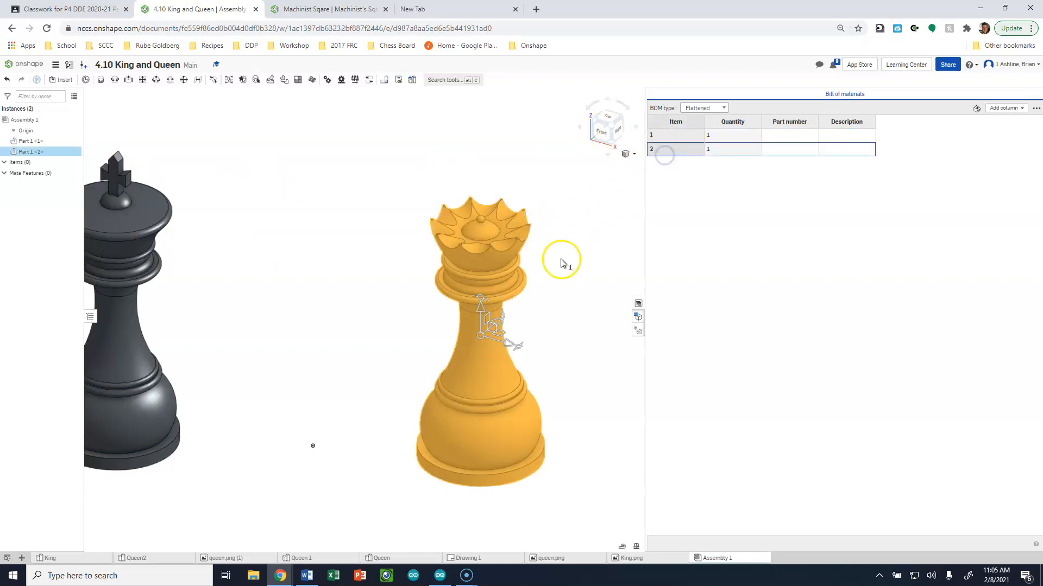
{"action": "left_click", "coordinate": [675, 137], "text": "shift"}
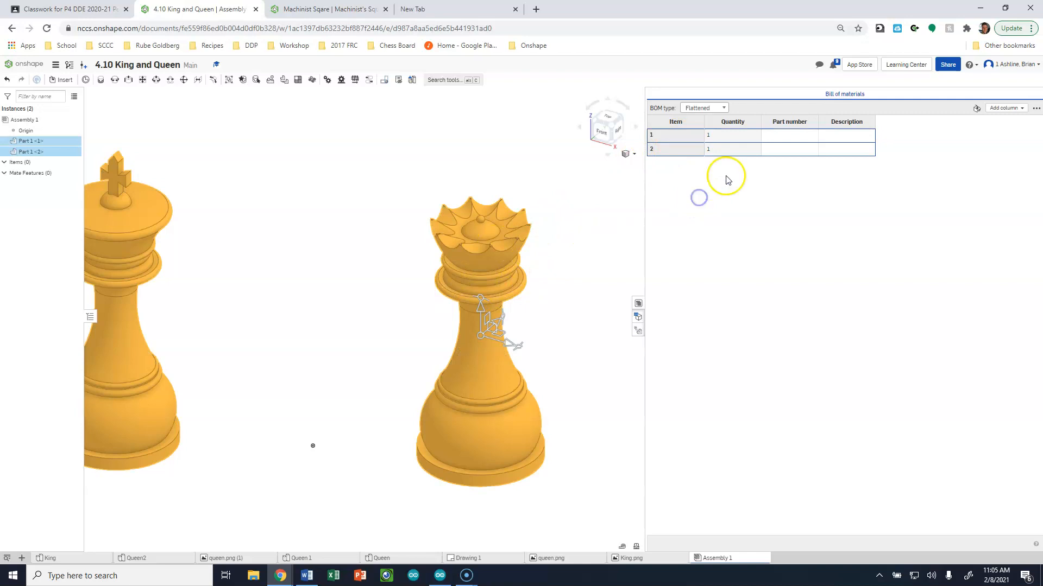
Fill in the bill of materials with part numbers King for item 1 and Queen for item 2, describing both as Black.
{"action": "left_click", "coordinate": [771, 136]}
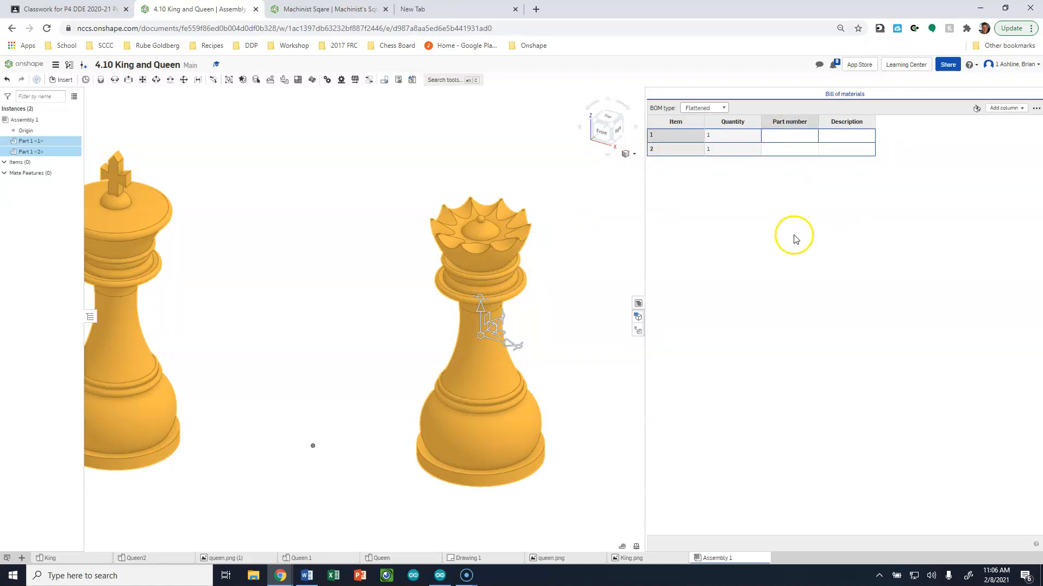
{"action": "left_click", "coordinate": [796, 232]}
{"action": "left_click", "coordinate": [790, 136]}
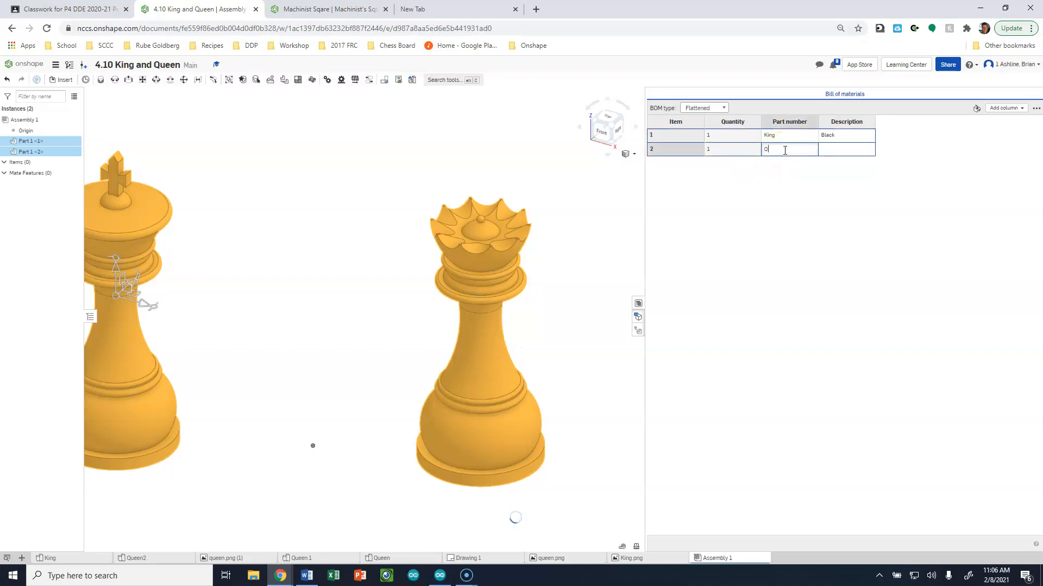
{"action": "type", "text": "en"}
{"action": "key", "text": "Return"}
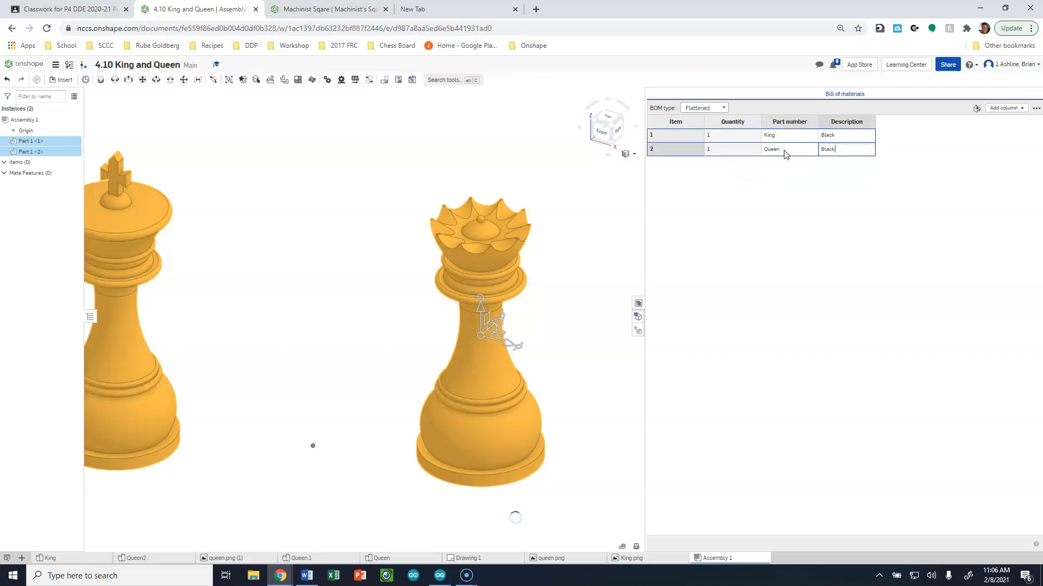
{"action": "left_click", "coordinate": [580, 205]}
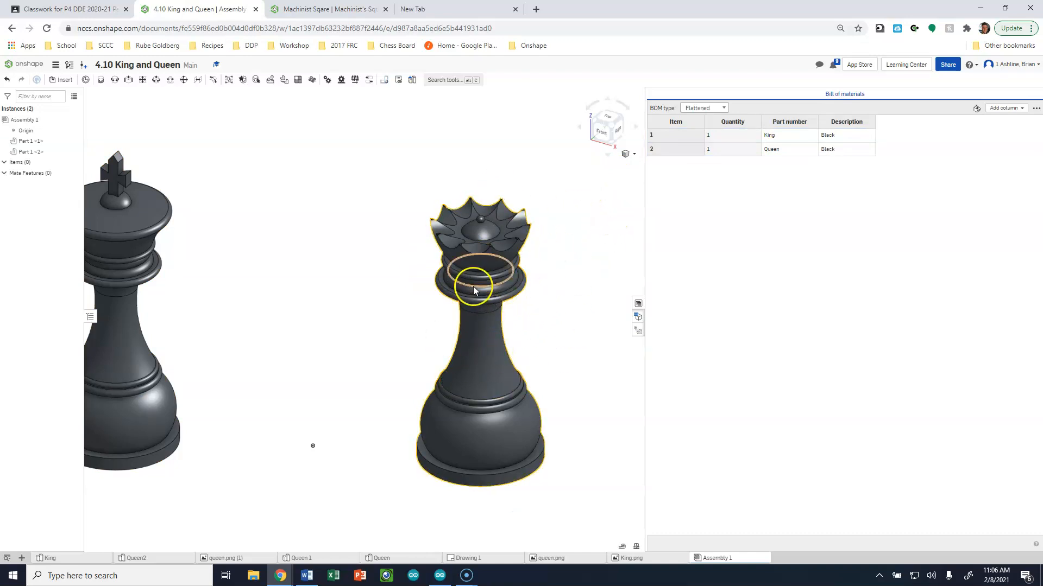
Return to the machinist's square document, review the handle and rivet rows in its bill of materials, and close the table.
{"action": "left_click", "coordinate": [312, 12]}
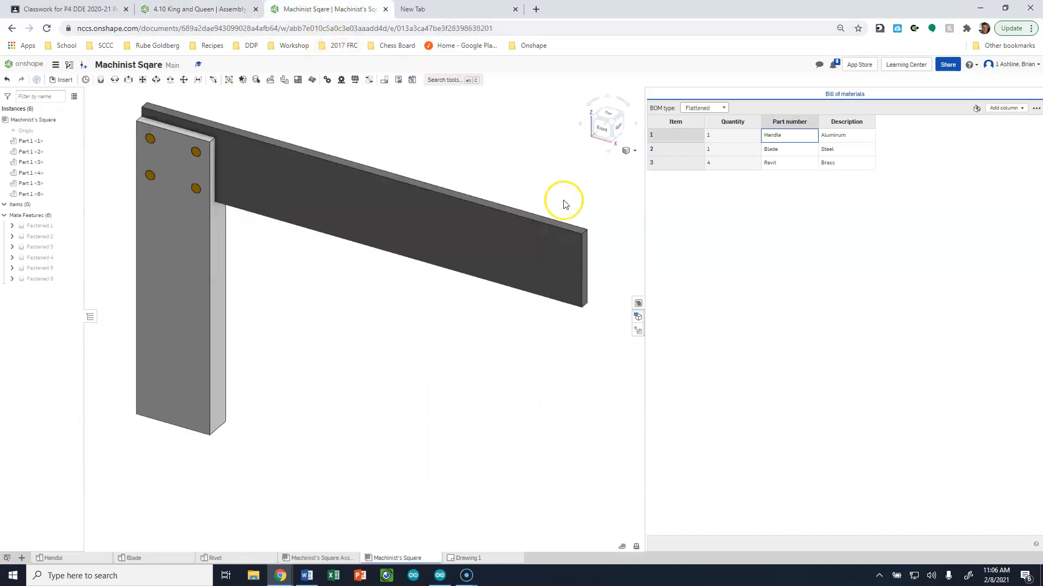
{"action": "left_click", "coordinate": [638, 303]}
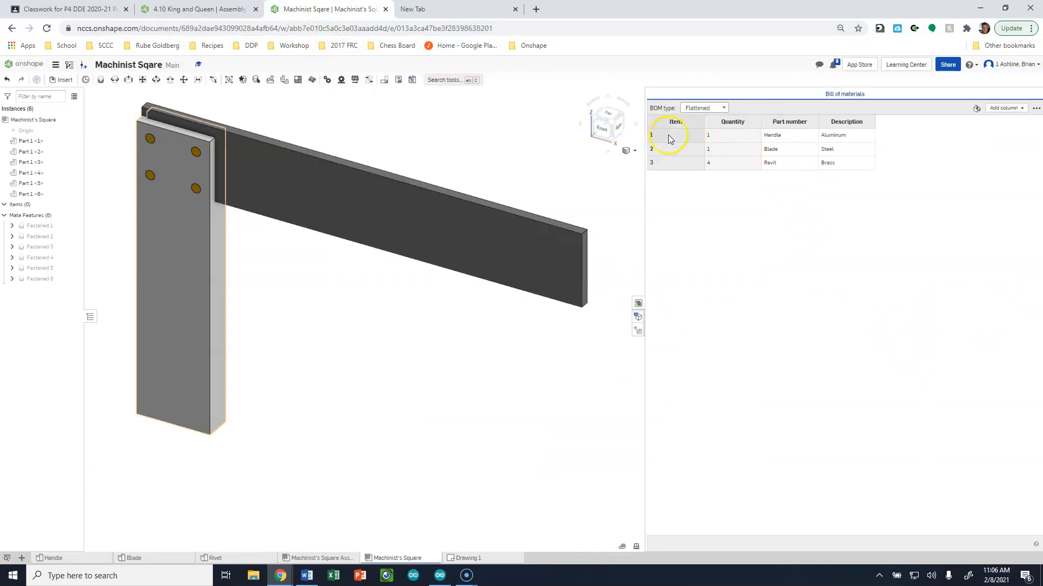
{"action": "left_click", "coordinate": [668, 135]}
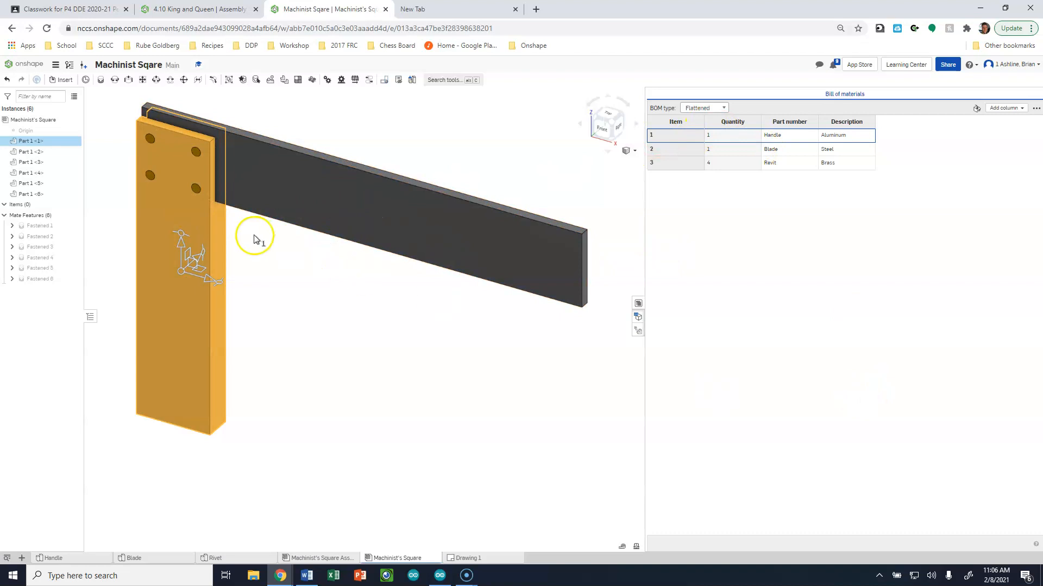
{"action": "left_click", "coordinate": [307, 383]}
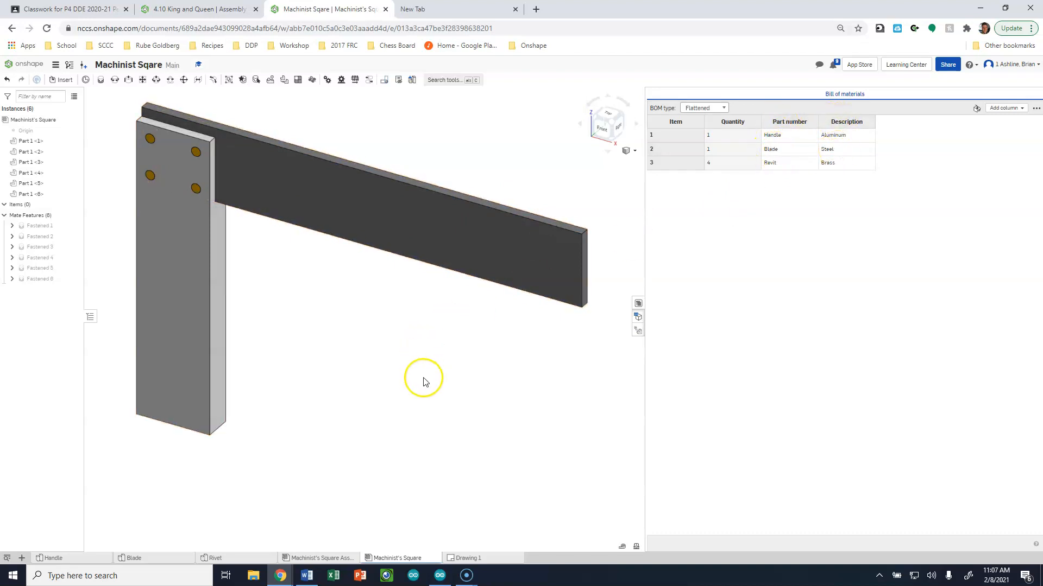
{"action": "left_click", "coordinate": [728, 169]}
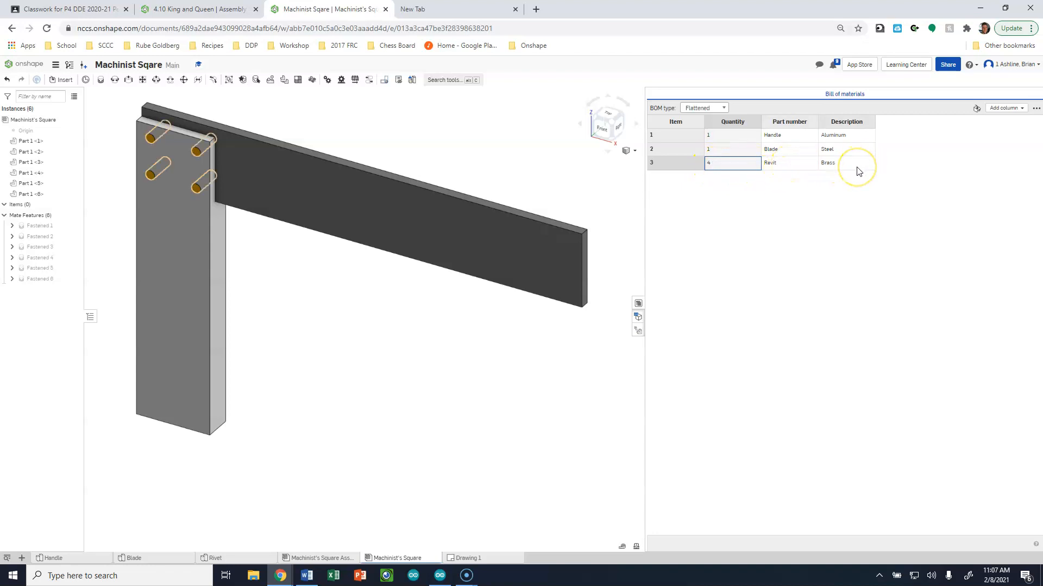
{"action": "left_click", "coordinate": [443, 398]}
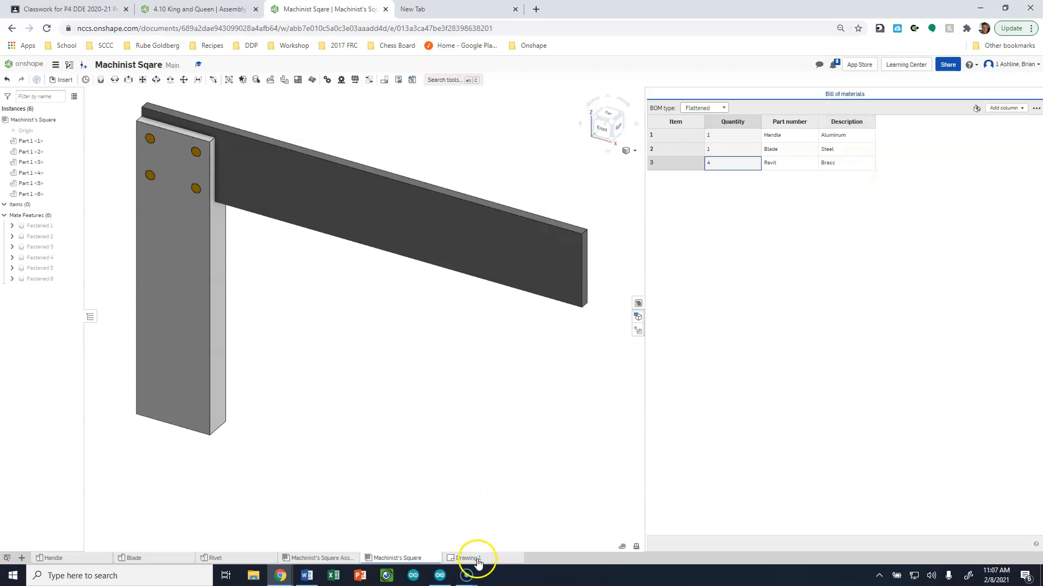
{"action": "left_click", "coordinate": [637, 303]}
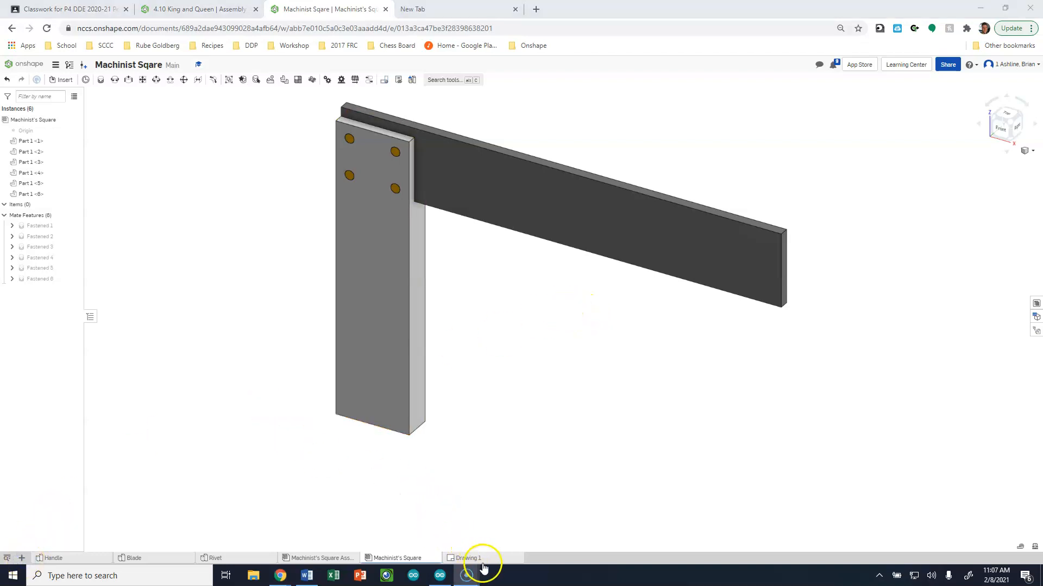
Open Drawing 1, show its sheet list and examine the assembly view, balloons, parts table and title block on Sheet1.
{"action": "left_click", "coordinate": [477, 559]}
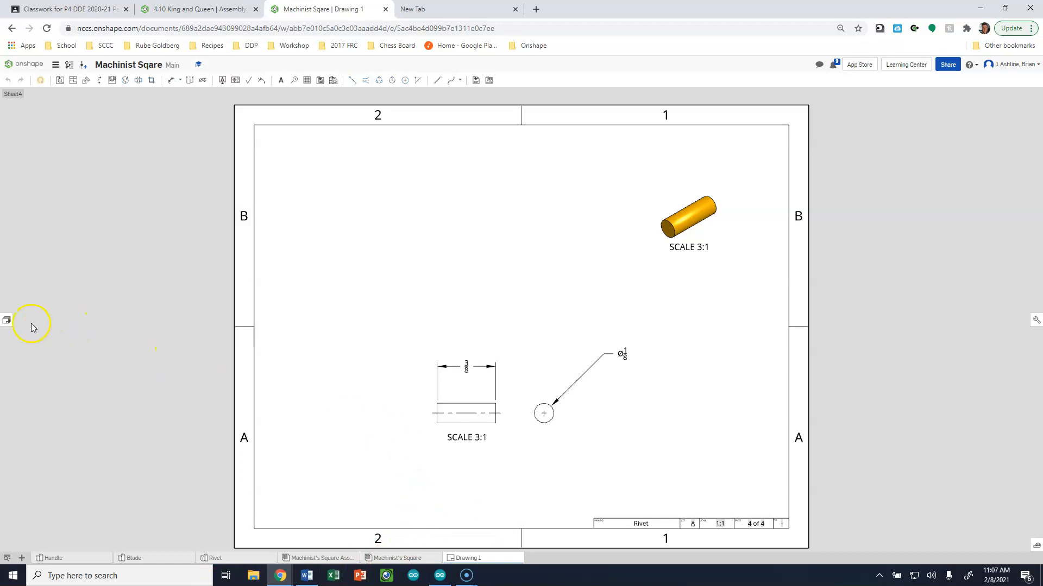
{"action": "left_click", "coordinate": [8, 320]}
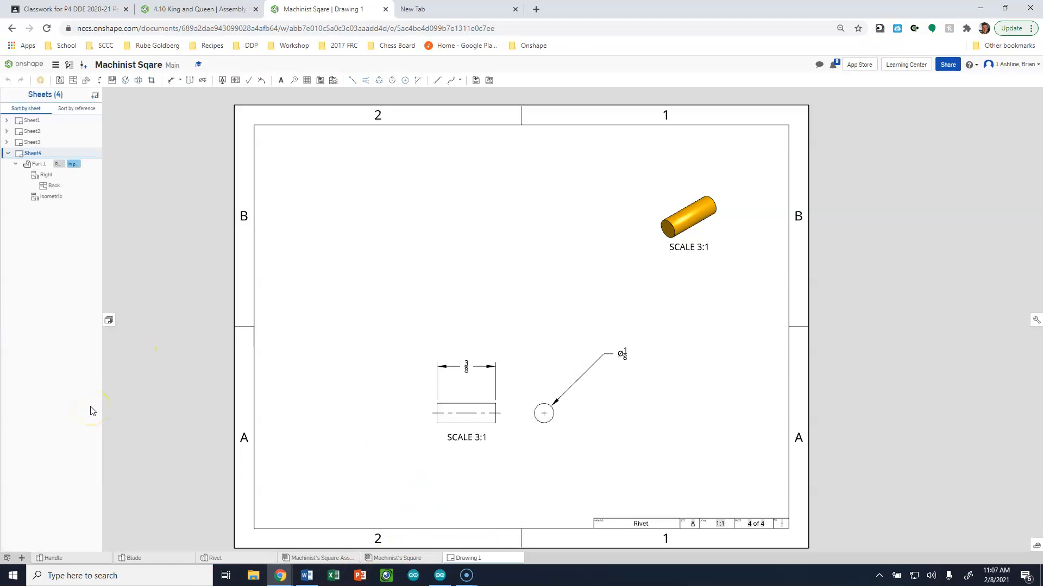
{"action": "left_click", "coordinate": [31, 120]}
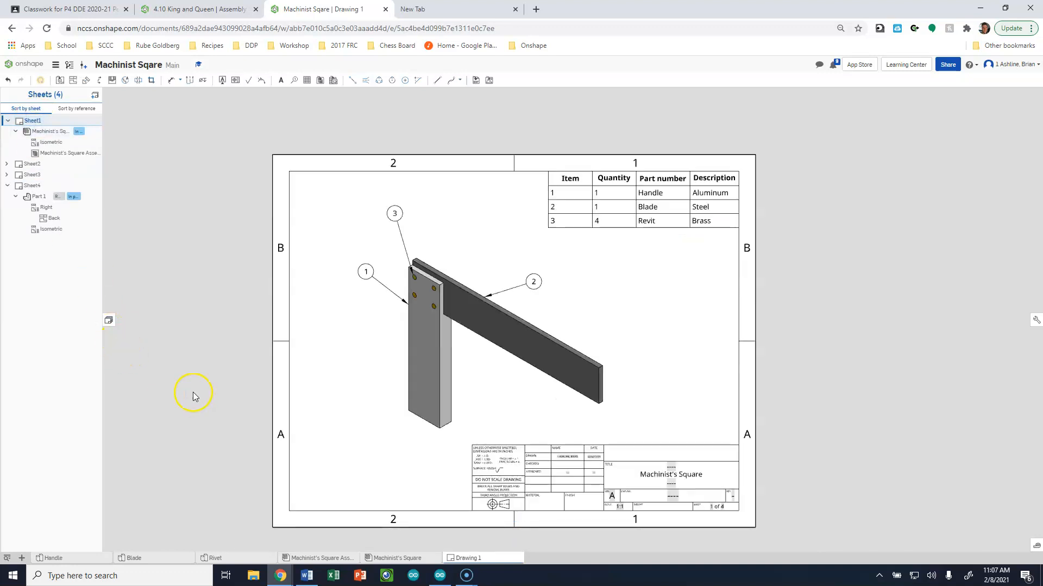
{"action": "scroll", "coordinate": [468, 506], "scroll_direction": "up", "scroll_amount": 2}
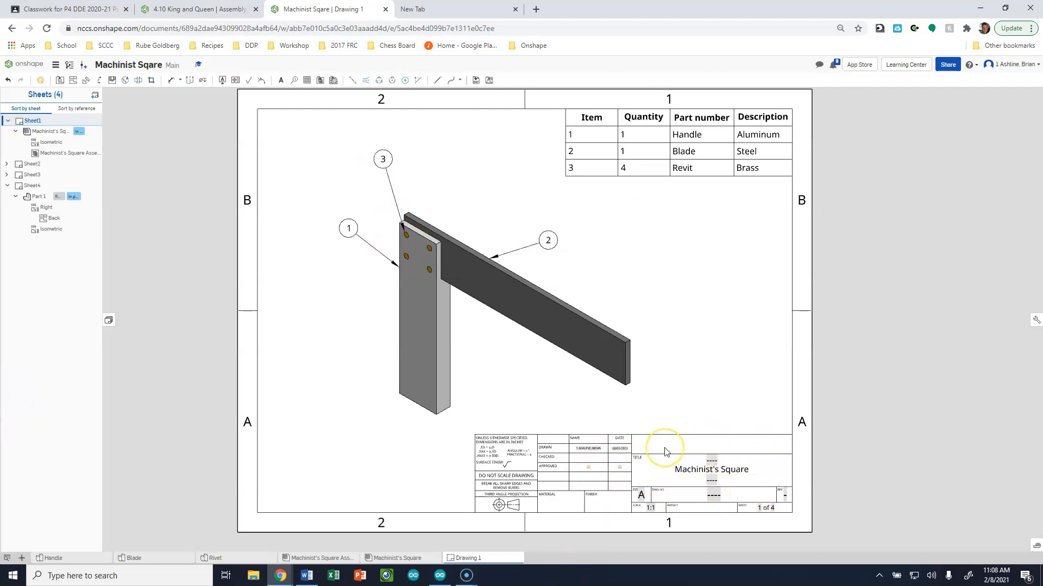
Add a new sheet and insert an isometric view of the machinist's square assembly at 1:1 scale near the sheet's centre.
{"action": "left_click", "coordinate": [95, 96]}
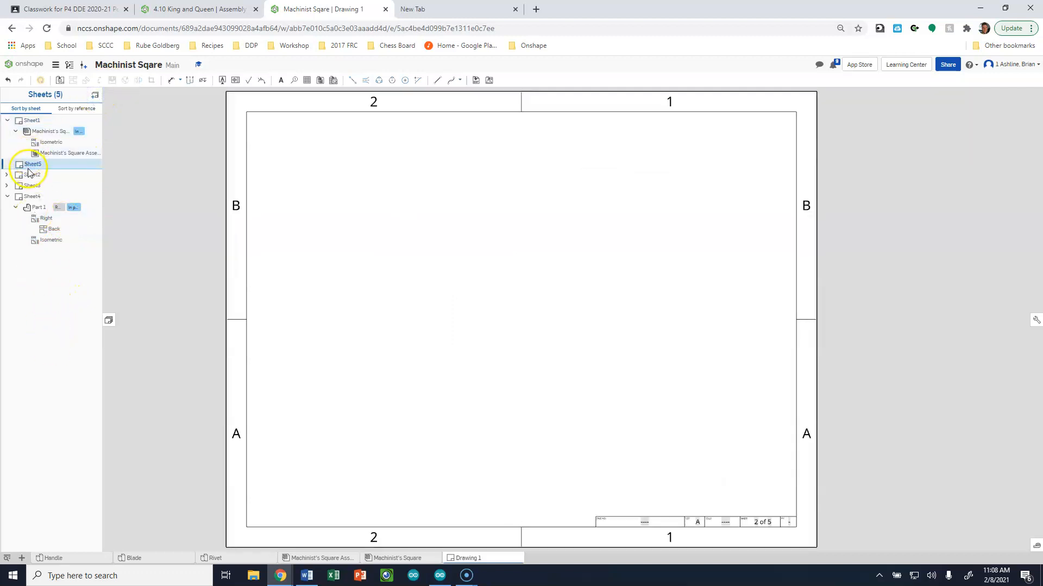
{"action": "left_click", "coordinate": [59, 81]}
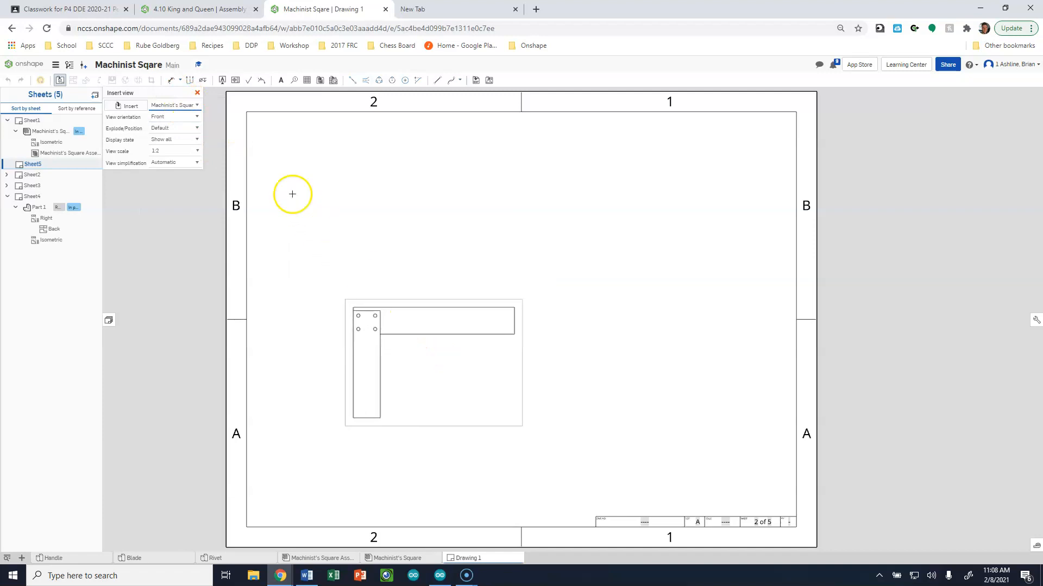
{"action": "left_click", "coordinate": [194, 119]}
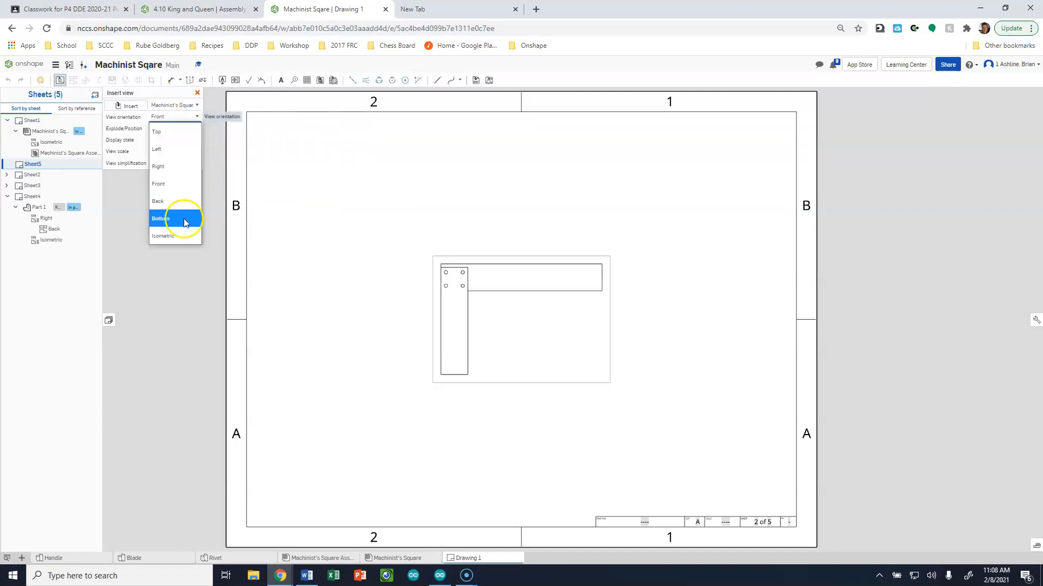
{"action": "left_click", "coordinate": [182, 234]}
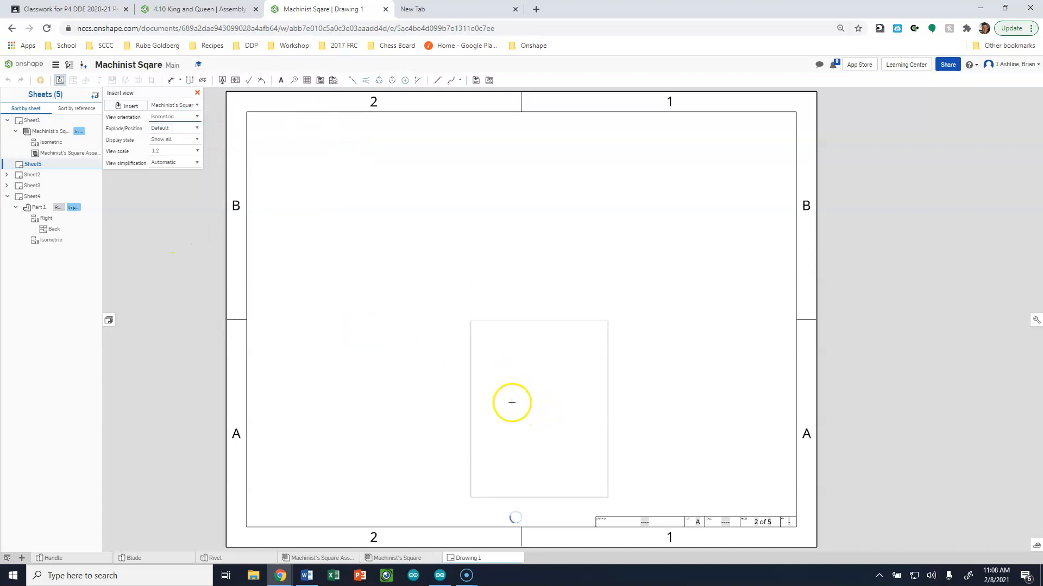
{"action": "left_click", "coordinate": [197, 152]}
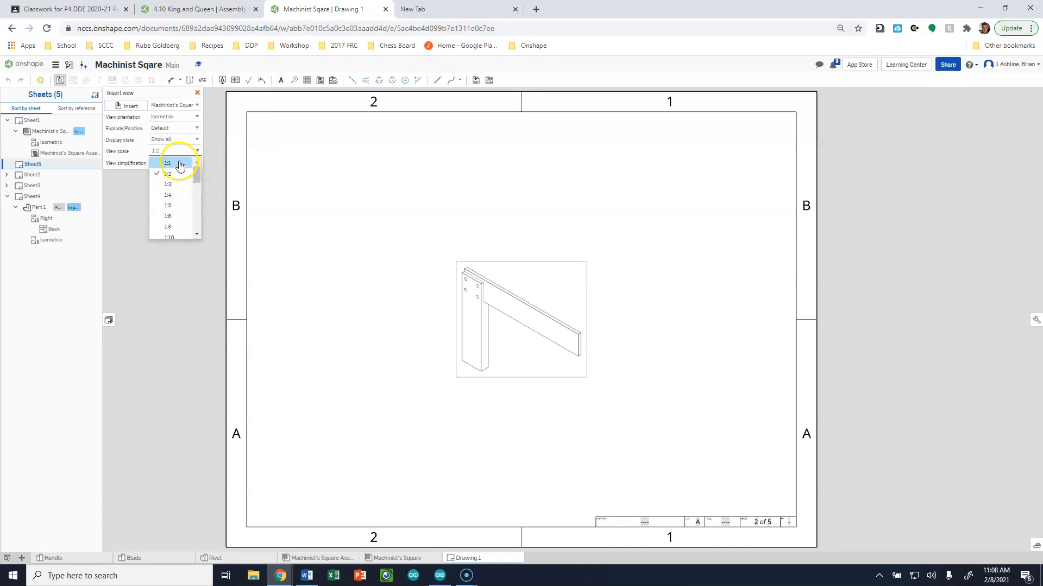
{"action": "left_click", "coordinate": [168, 163]}
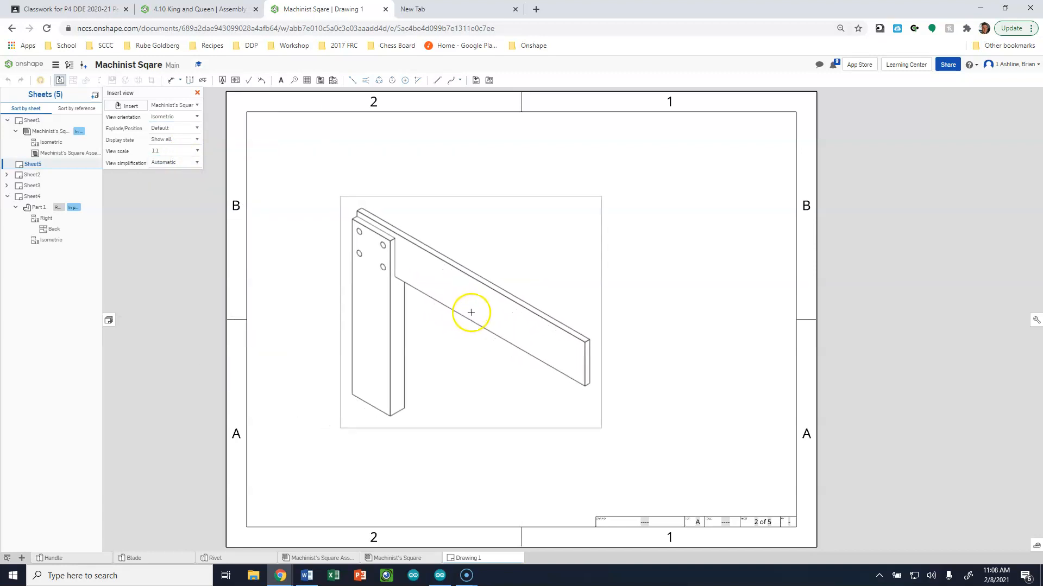
{"action": "left_click", "coordinate": [512, 313]}
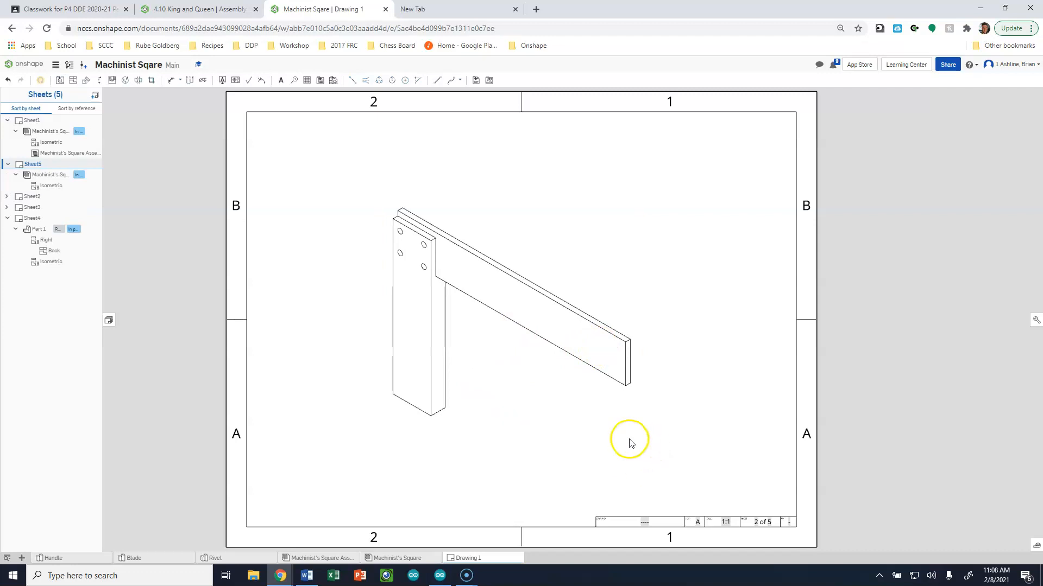
Display the isometric view as shaded and move it slightly down and left on the sheet.
{"action": "right_click", "coordinate": [479, 368]}
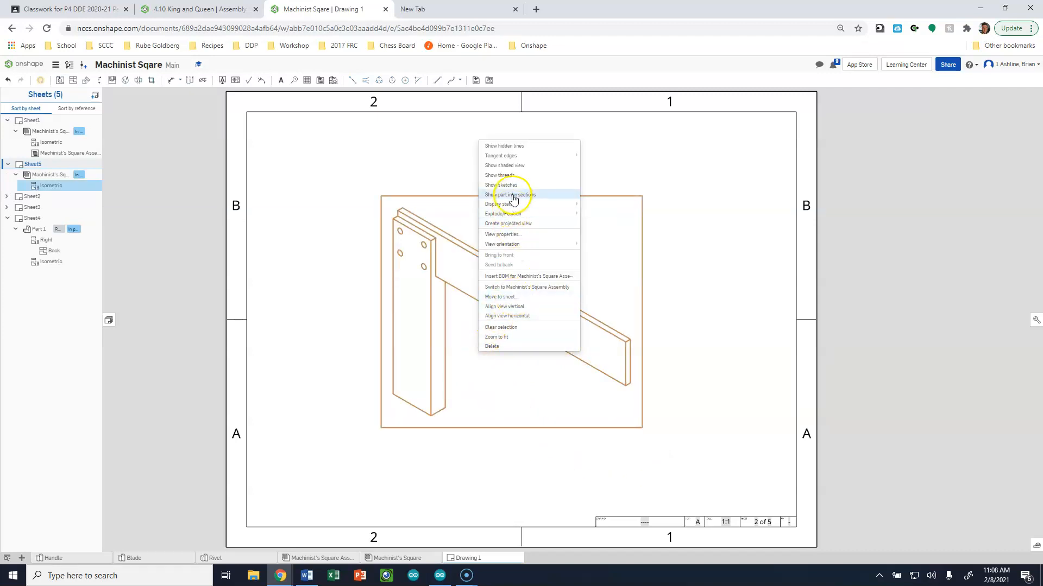
{"action": "left_click", "coordinate": [516, 165]}
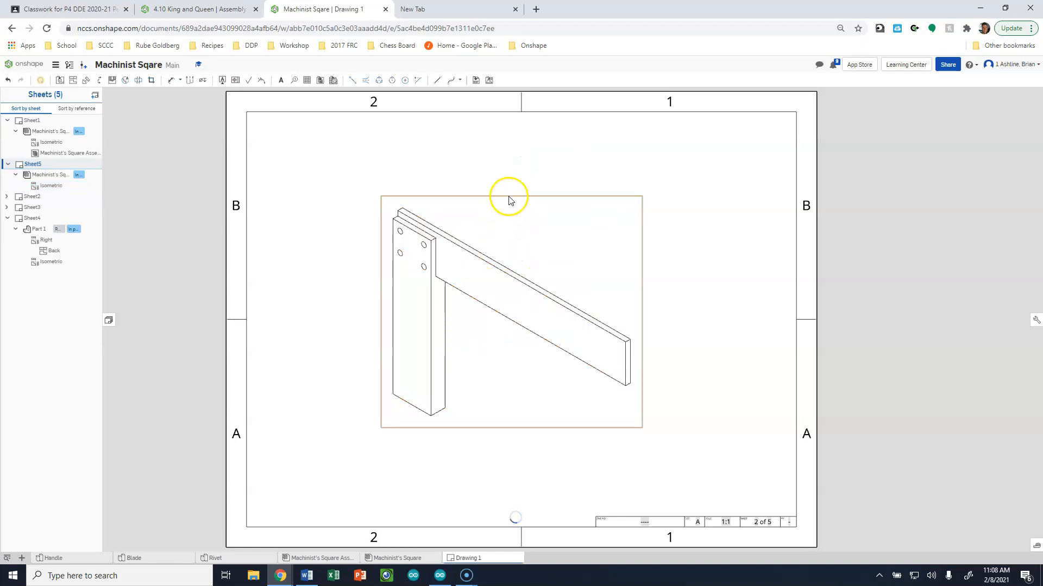
{"action": "left_click_drag", "start_coordinate": [487, 199], "coordinate": [454, 244]}
{"action": "left_click", "coordinate": [342, 185]}
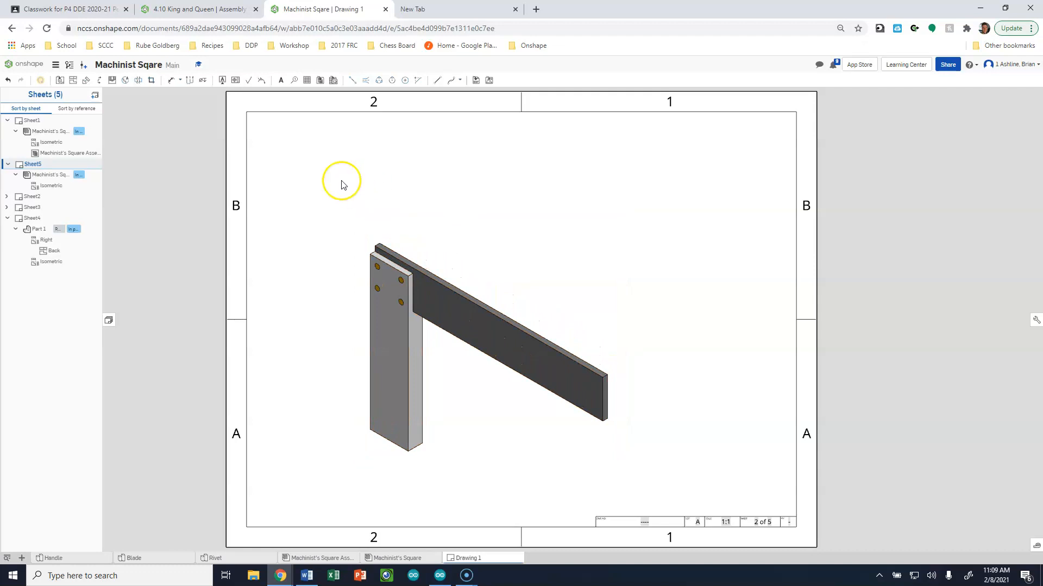
Insert a flattened, top-to-bottom BOM table for the machinist's square, anchored at the drawing border's upper-right corner.
{"action": "left_click", "coordinate": [320, 80]}
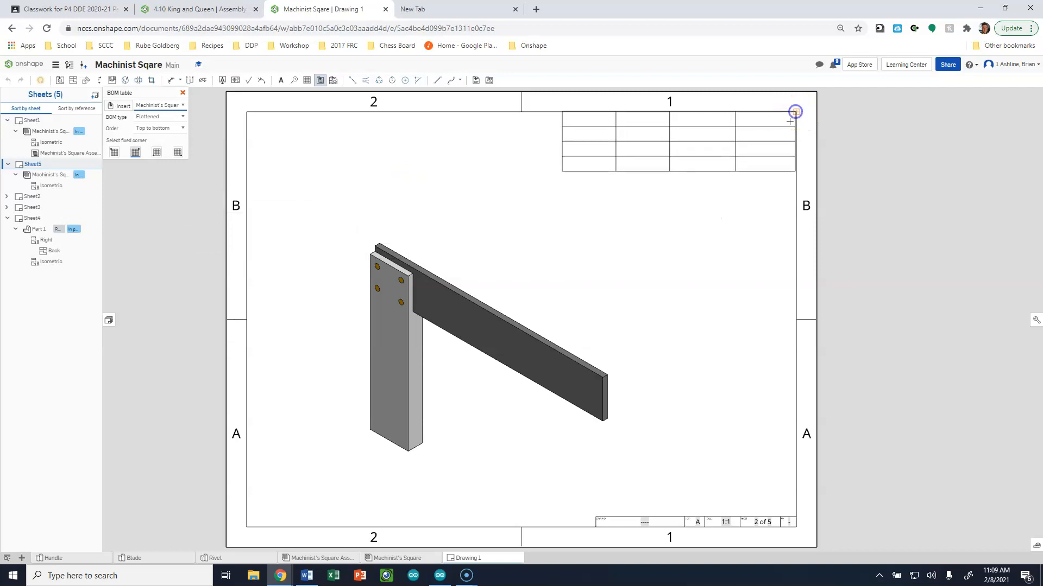
{"action": "left_click", "coordinate": [789, 121]}
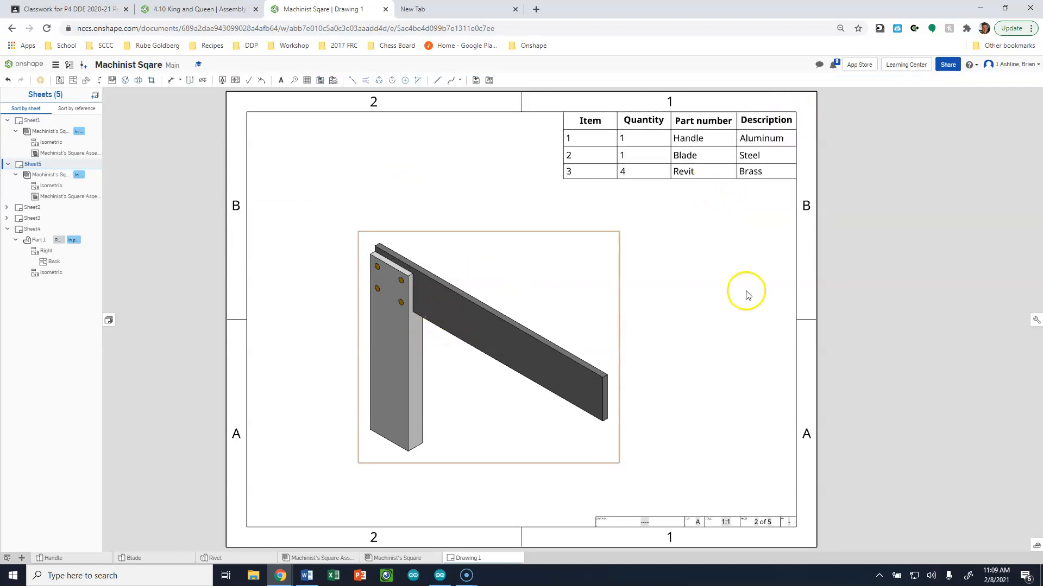
{"action": "left_click", "coordinate": [700, 146]}
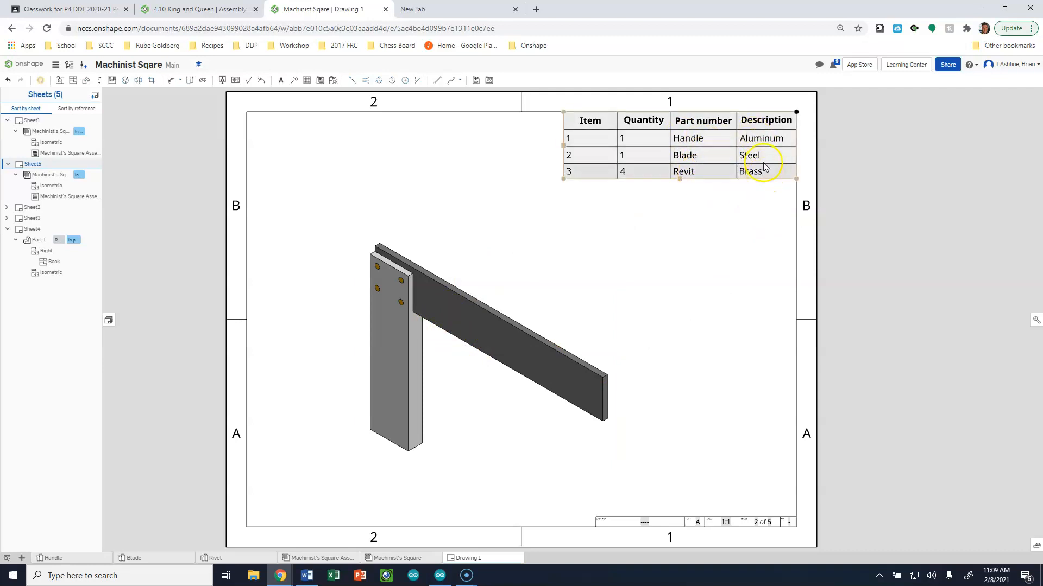
Examine the bill of materials in the Machinist's Square assembly, then return to Drawing 1.
{"action": "left_click", "coordinate": [404, 561]}
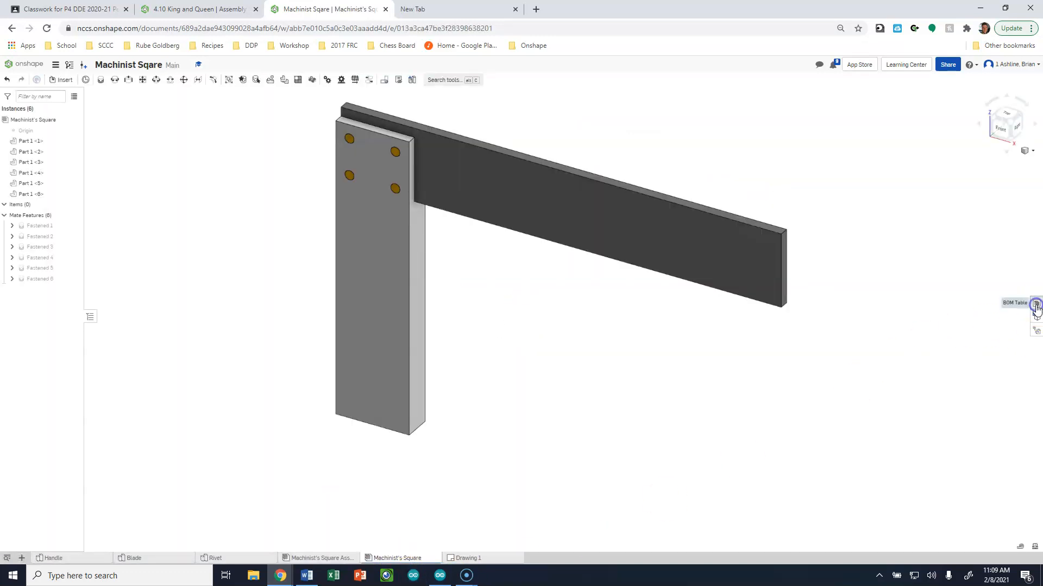
{"action": "left_click", "coordinate": [1036, 305]}
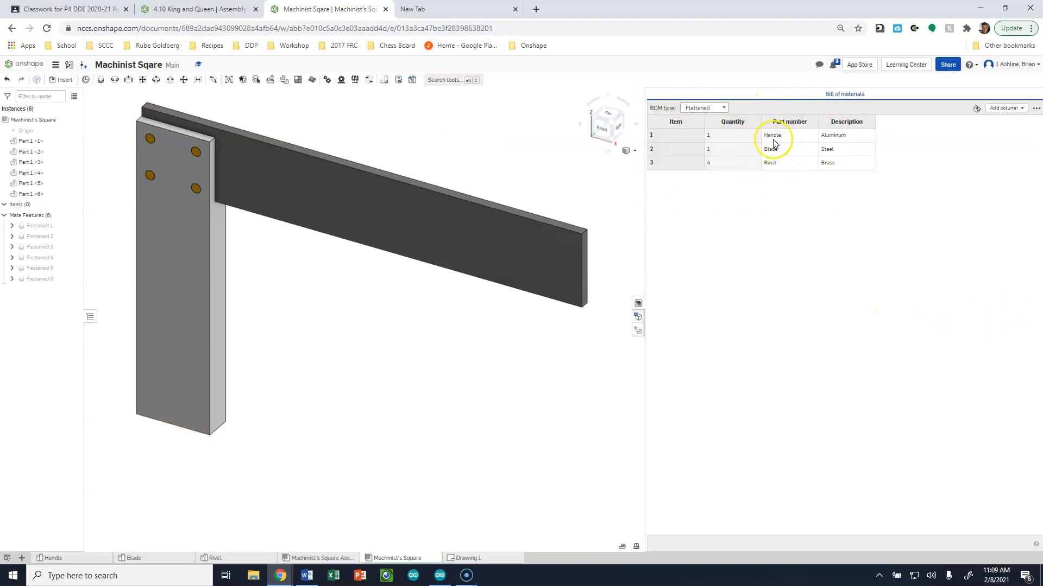
{"action": "left_click", "coordinate": [481, 558]}
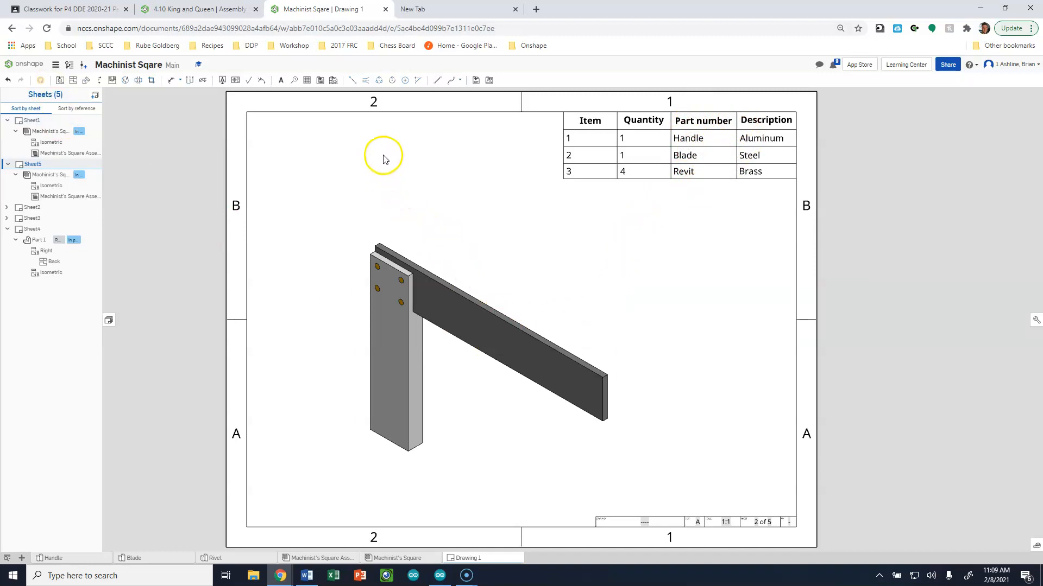
Add circular item-number callouts with leaders to the blade's upper edge and the handle's outer vertical edge.
{"action": "left_click", "coordinate": [295, 81]}
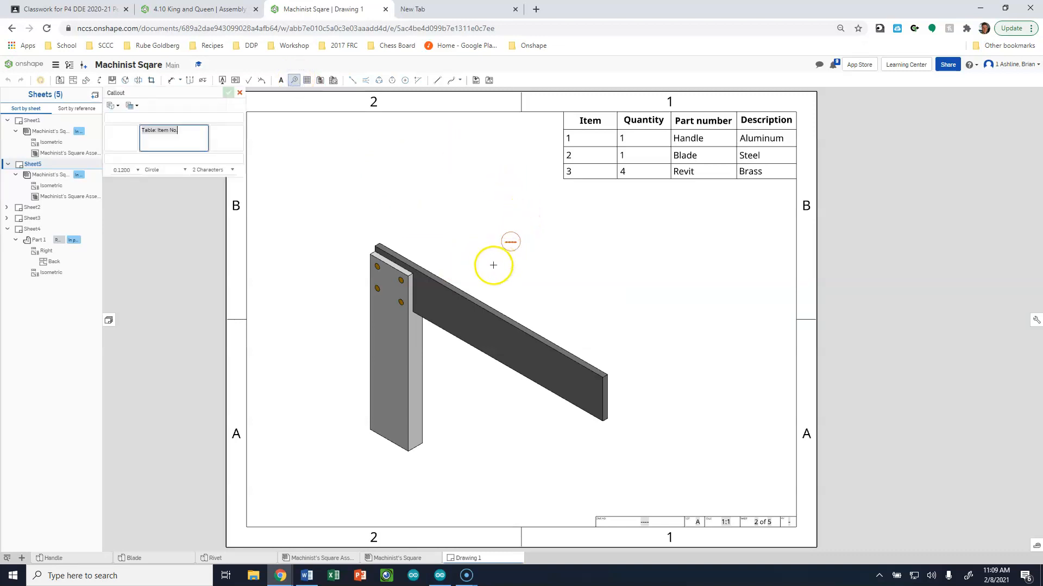
{"action": "left_click", "coordinate": [473, 297]}
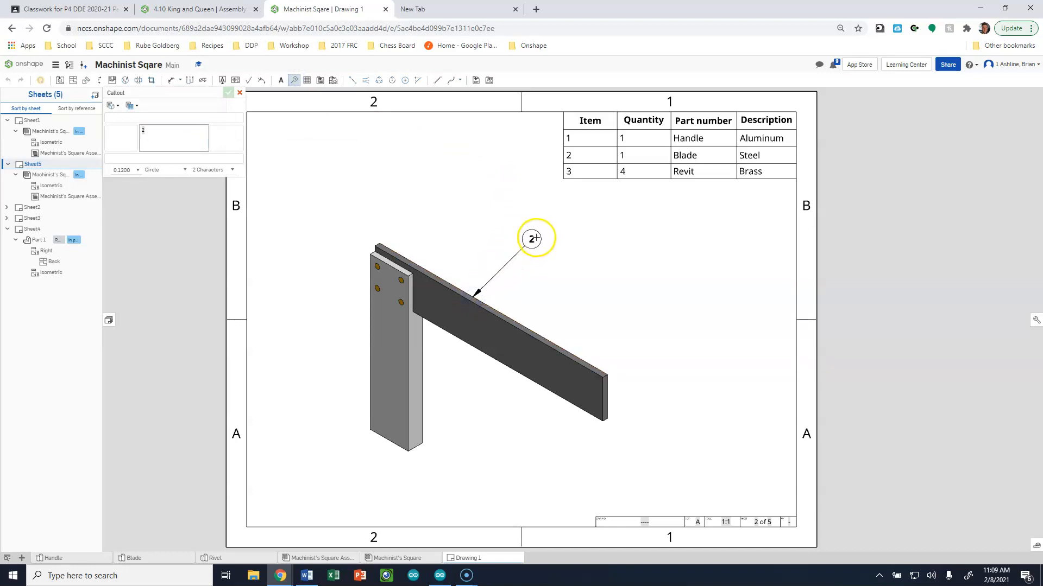
{"action": "left_click", "coordinate": [542, 232]}
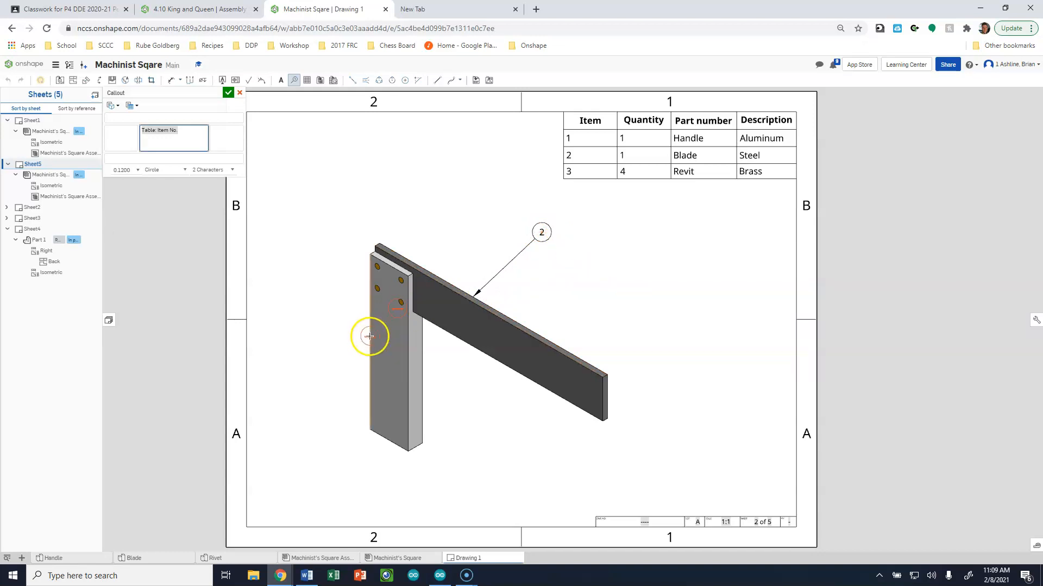
{"action": "left_click", "coordinate": [229, 95]}
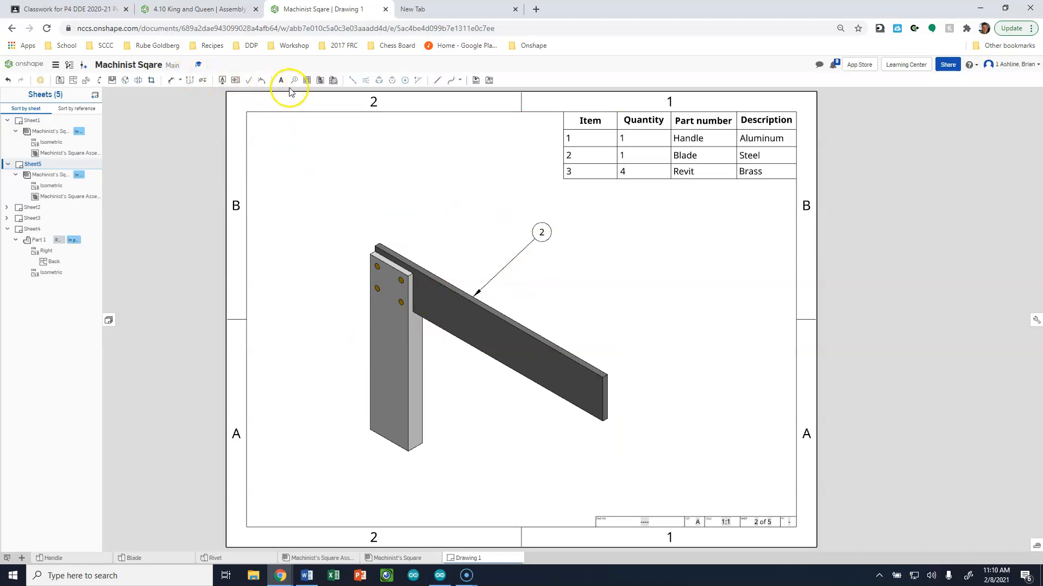
{"action": "left_click", "coordinate": [369, 331]}
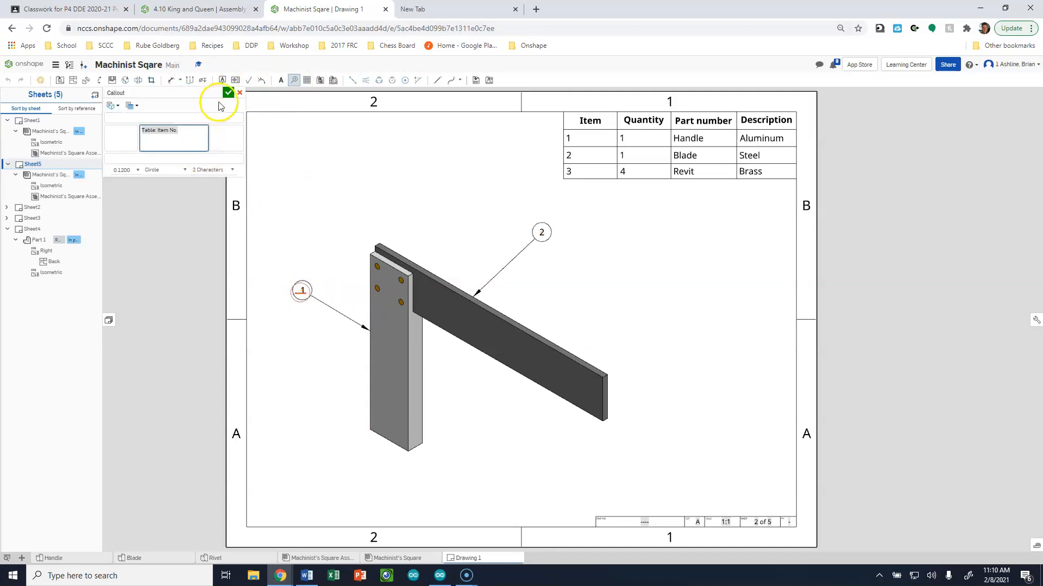
{"action": "left_click", "coordinate": [228, 93]}
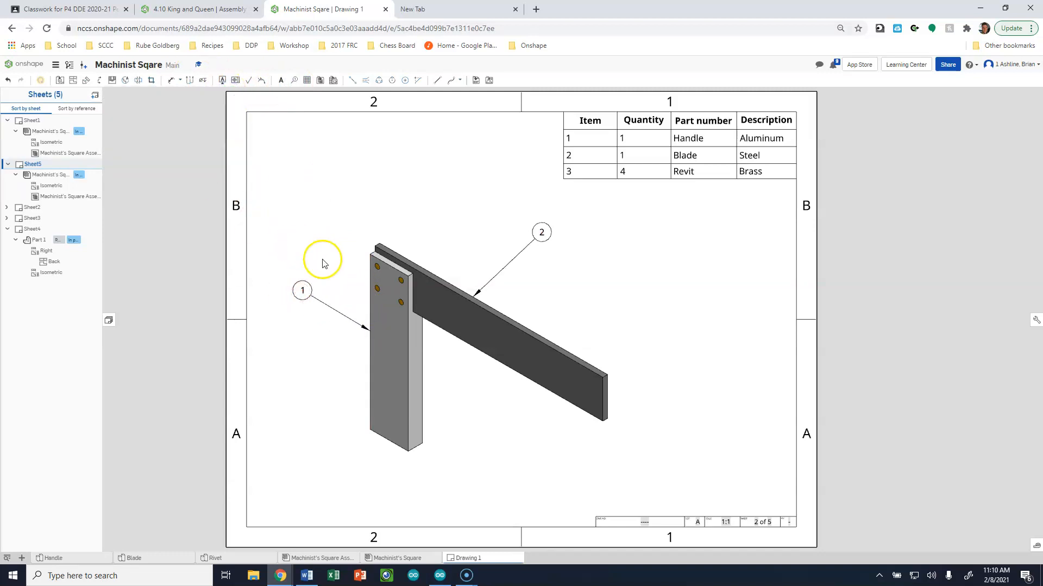
Try to attach an item-number callout to the rivet nearest the handle's upper outer corner, and delete that callout.
{"action": "scroll", "coordinate": [364, 280], "scroll_direction": "up", "scroll_amount": 2}
{"action": "left_click", "coordinate": [294, 80]}
{"action": "scroll", "coordinate": [382, 263], "scroll_direction": "up", "scroll_amount": 1}
{"action": "left_click", "coordinate": [380, 263]}
{"action": "scroll", "coordinate": [380, 263], "scroll_direction": "down", "scroll_amount": 3}
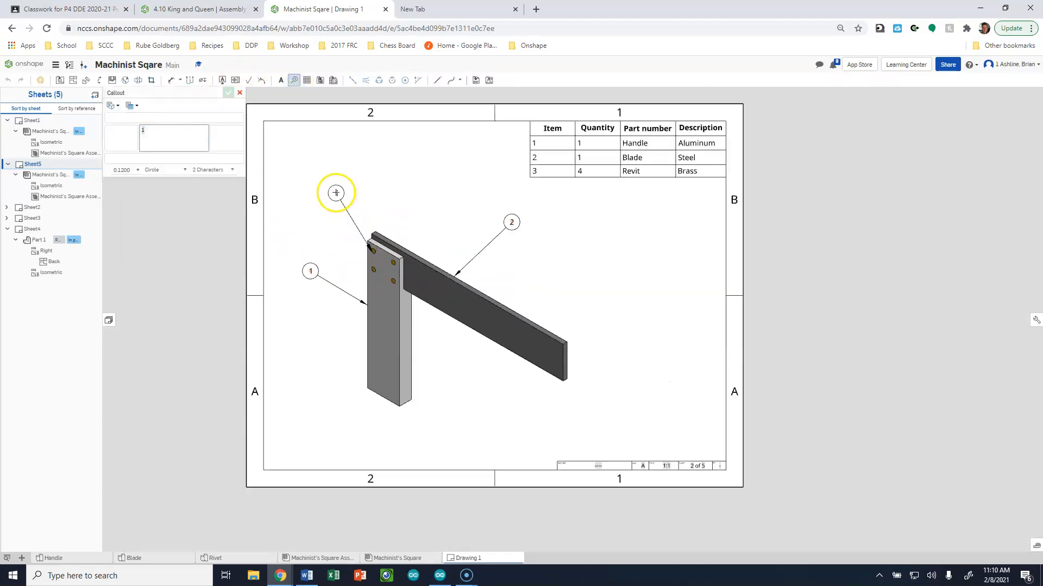
{"action": "left_click", "coordinate": [325, 224]}
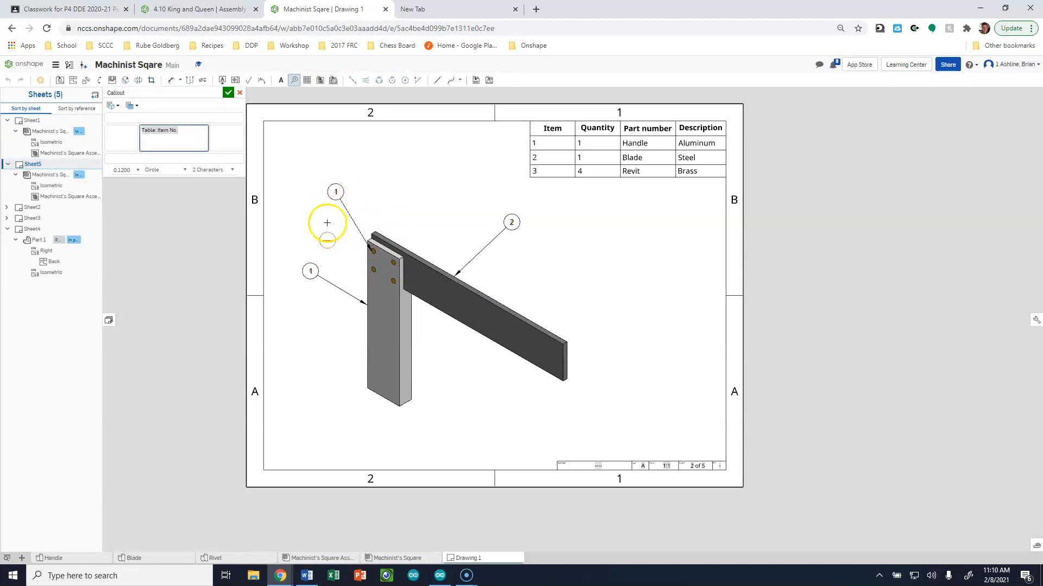
{"action": "scroll", "coordinate": [327, 225], "scroll_direction": "up", "scroll_amount": 3}
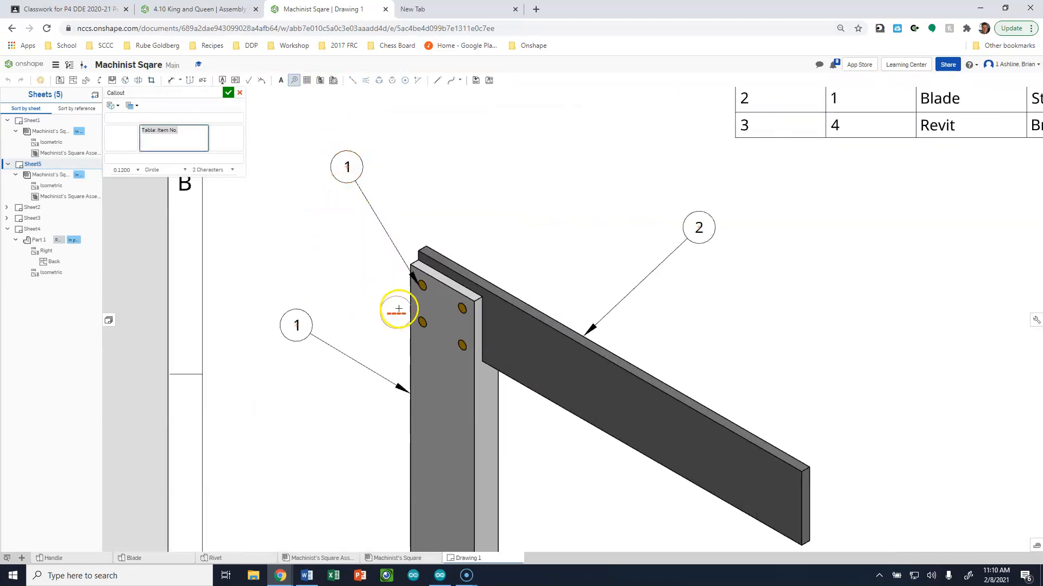
{"action": "scroll", "coordinate": [422, 293], "scroll_direction": "up", "scroll_amount": 5}
{"action": "scroll", "coordinate": [364, 261], "scroll_direction": "down", "scroll_amount": 5}
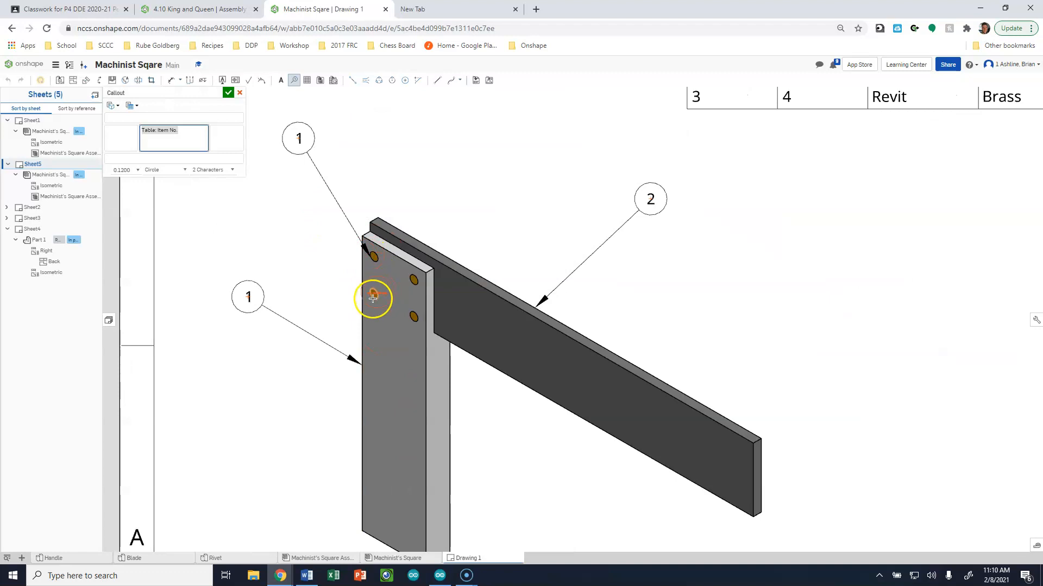
{"action": "left_click", "coordinate": [239, 93]}
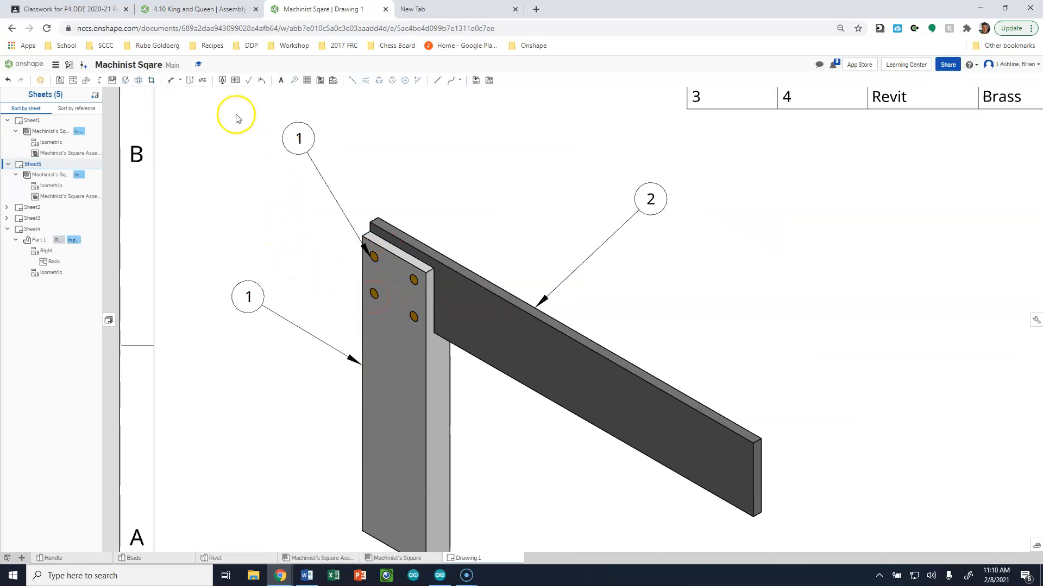
{"action": "double_click", "coordinate": [295, 146]}
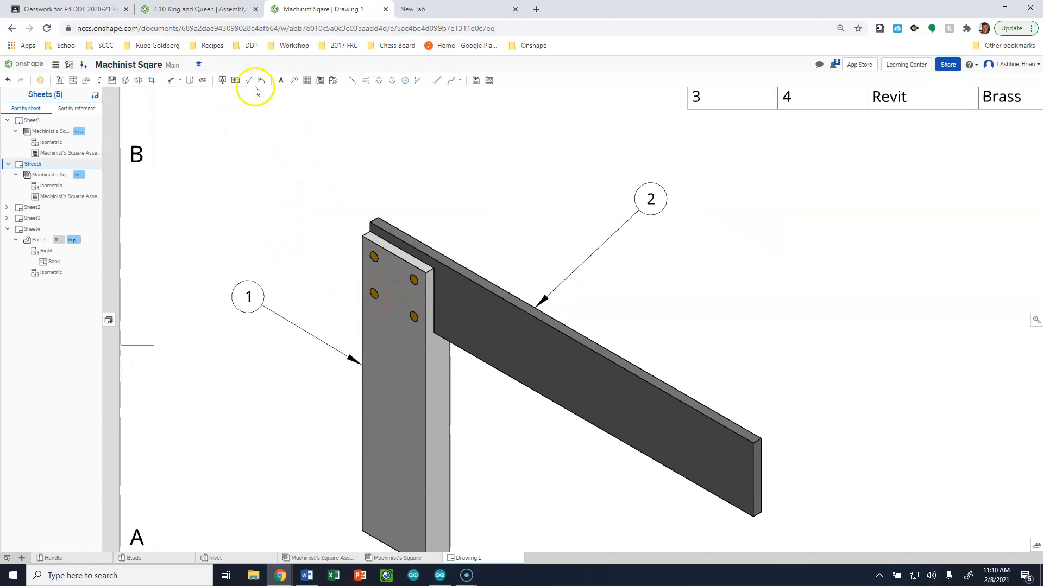
{"action": "left_click", "coordinate": [294, 79]}
{"action": "scroll", "coordinate": [375, 249], "scroll_direction": "up", "scroll_amount": 5}
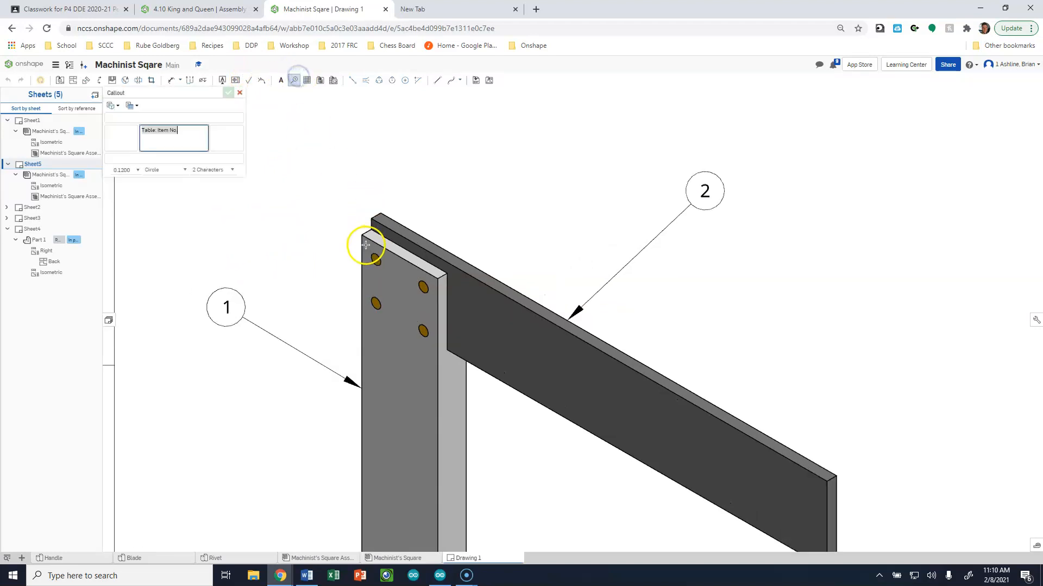
{"action": "left_click", "coordinate": [387, 251]}
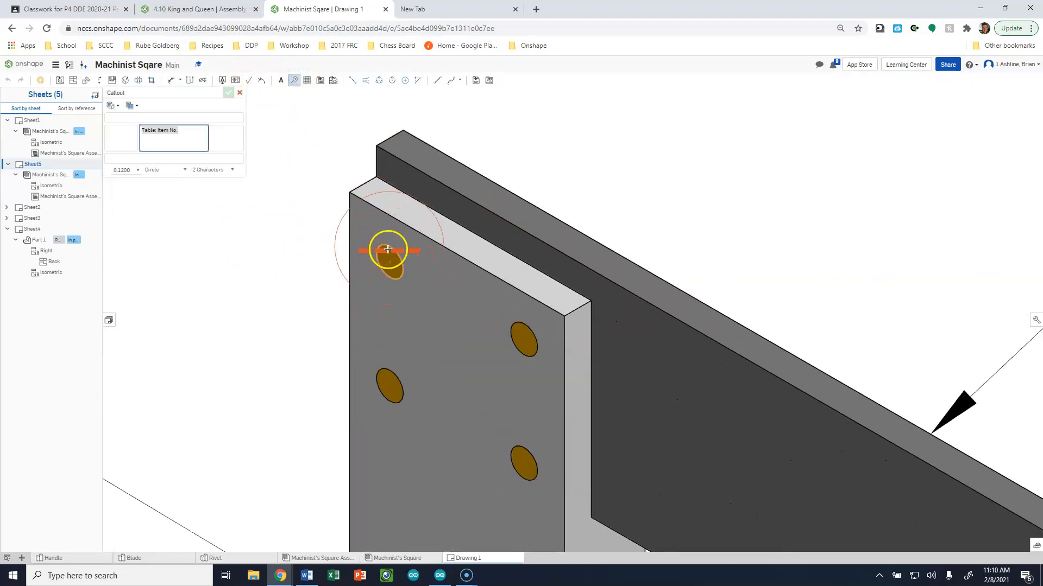
{"action": "scroll", "coordinate": [385, 252], "scroll_direction": "down", "scroll_amount": 1}
{"action": "scroll", "coordinate": [384, 252], "scroll_direction": "down", "scroll_amount": 3}
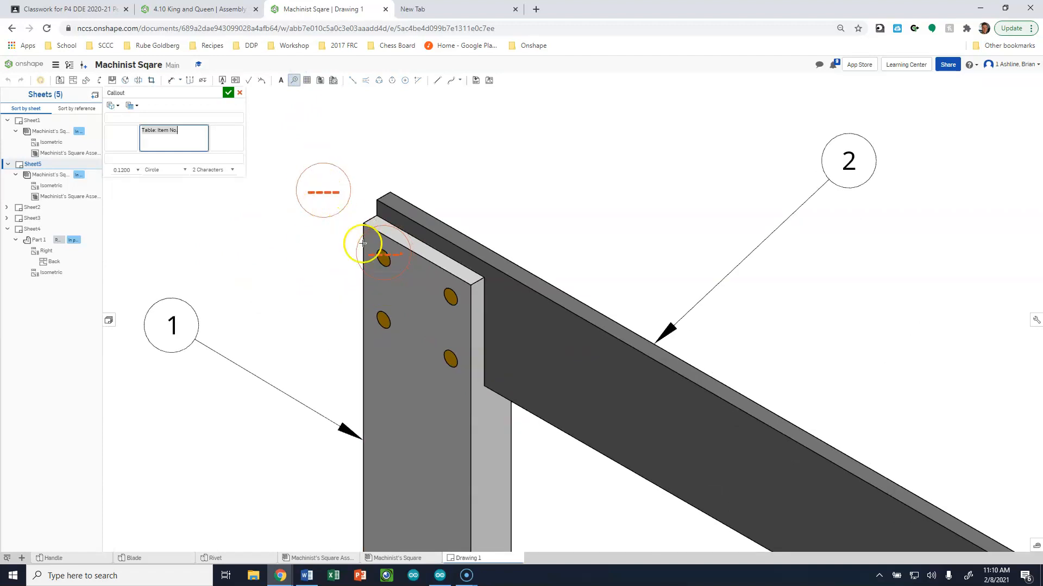
{"action": "key", "text": "Escape"}
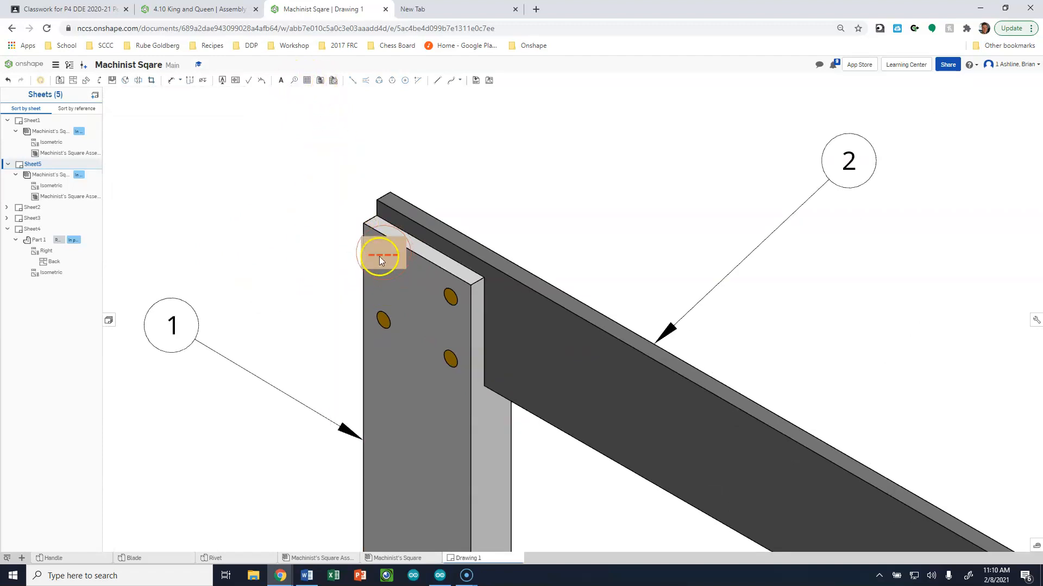
Attach an item-number callout to the rivet nearest the handle's upper outer corner, placing its balloon above the handle callout.
{"action": "left_click", "coordinate": [293, 80]}
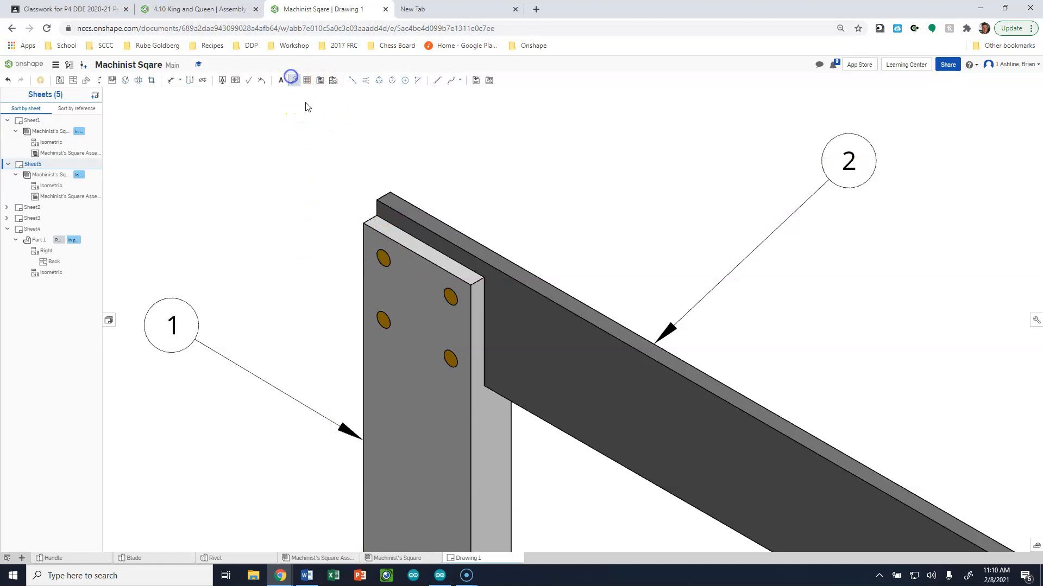
{"action": "left_click", "coordinate": [383, 260]}
{"action": "scroll", "coordinate": [324, 202], "scroll_direction": "down", "scroll_amount": 2}
{"action": "left_click_drag", "start_coordinate": [310, 178], "coordinate": [276, 126]}
{"action": "scroll", "coordinate": [495, 191], "scroll_direction": "down", "scroll_amount": 3}
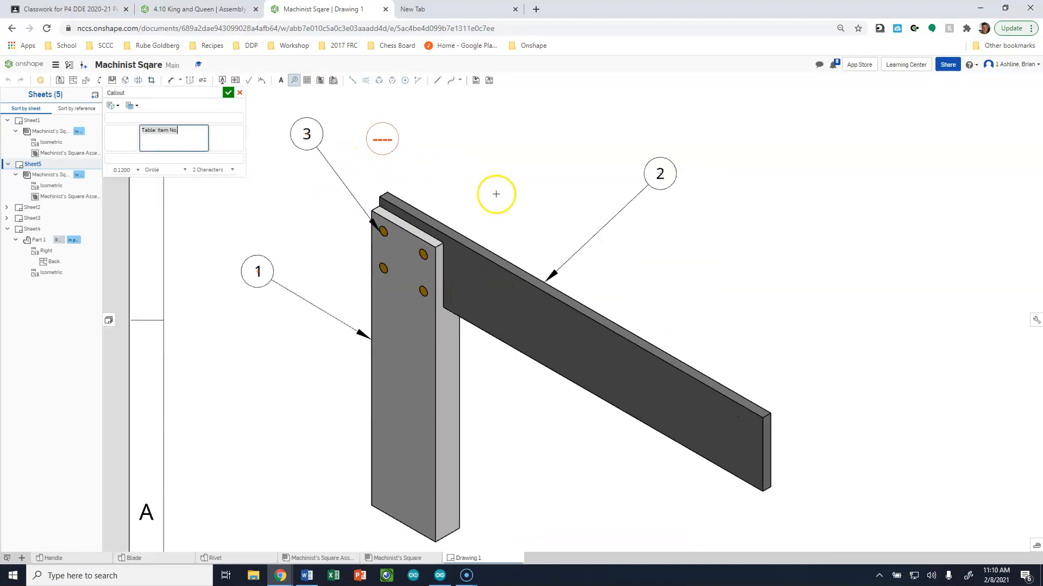
{"action": "left_click", "coordinate": [228, 93]}
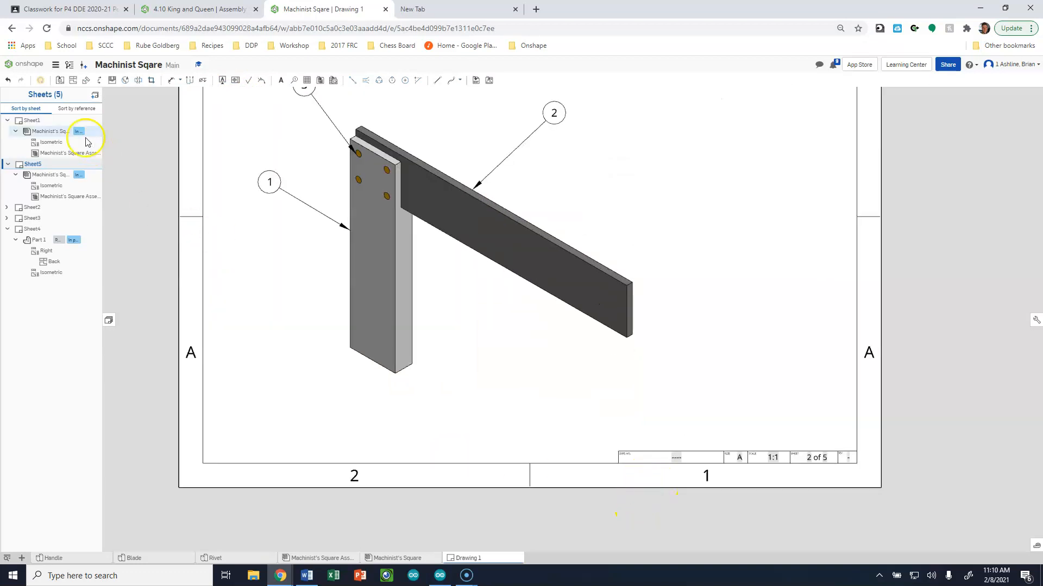
Compare with Sheet1's title block and enter "Machinist's Square" in the empty name field of Sheet5's title block.
{"action": "left_click", "coordinate": [38, 120]}
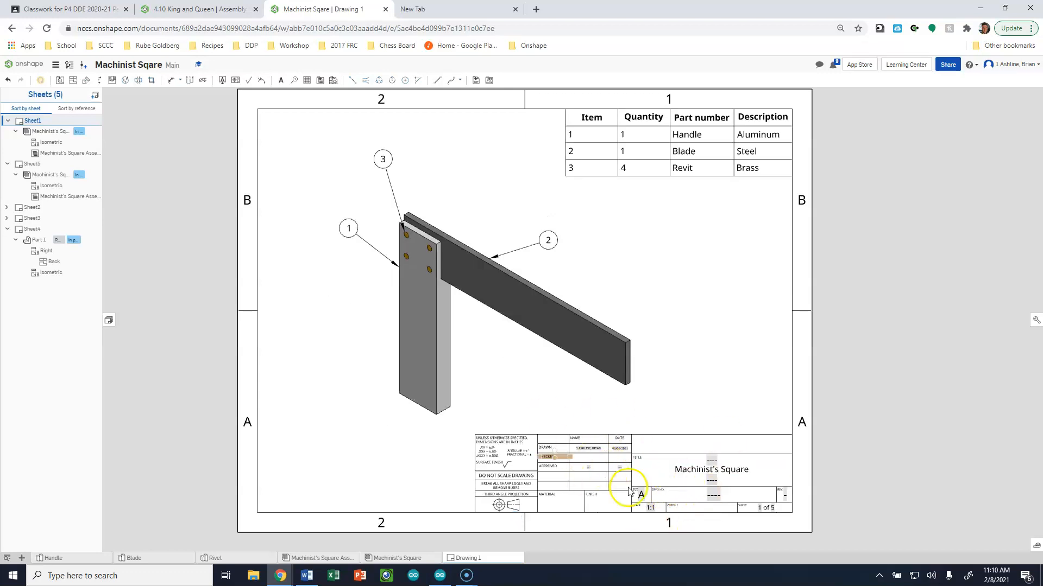
{"action": "left_click", "coordinate": [30, 165]}
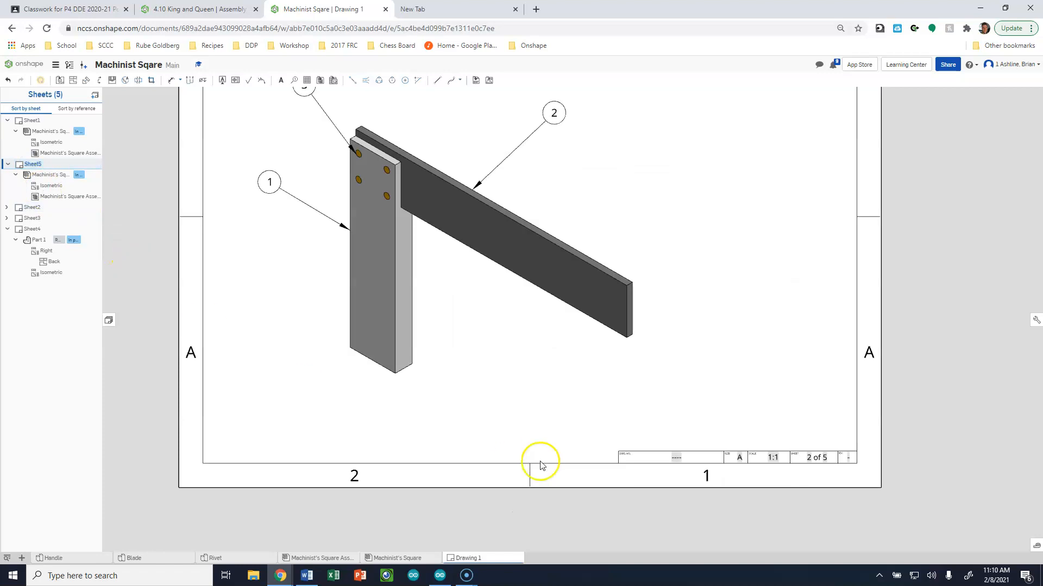
{"action": "left_click", "coordinate": [676, 460]}
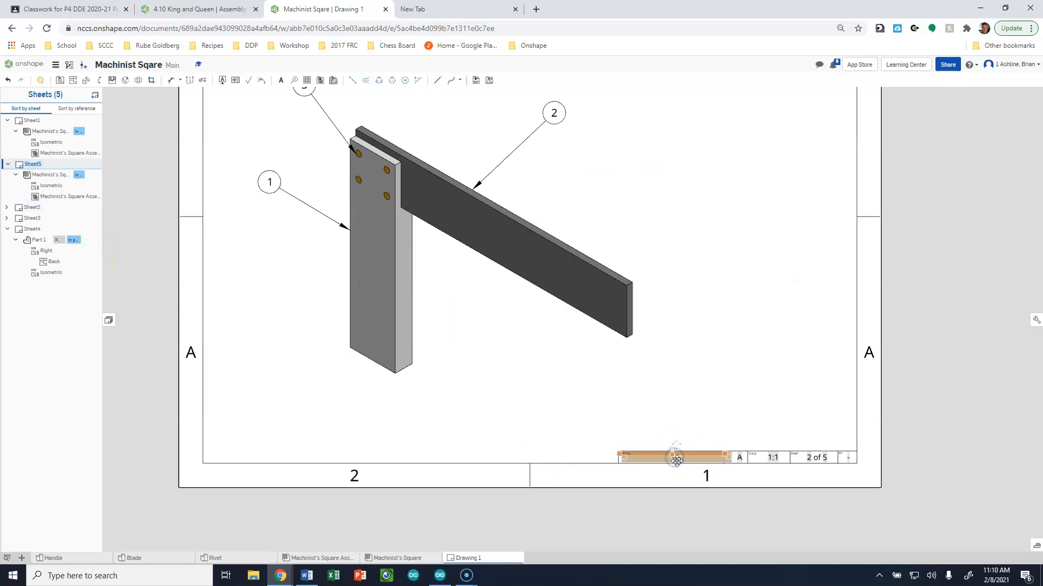
{"action": "left_click", "coordinate": [676, 417]}
{"action": "left_click", "coordinate": [678, 458]}
{"action": "double_click", "coordinate": [677, 459]}
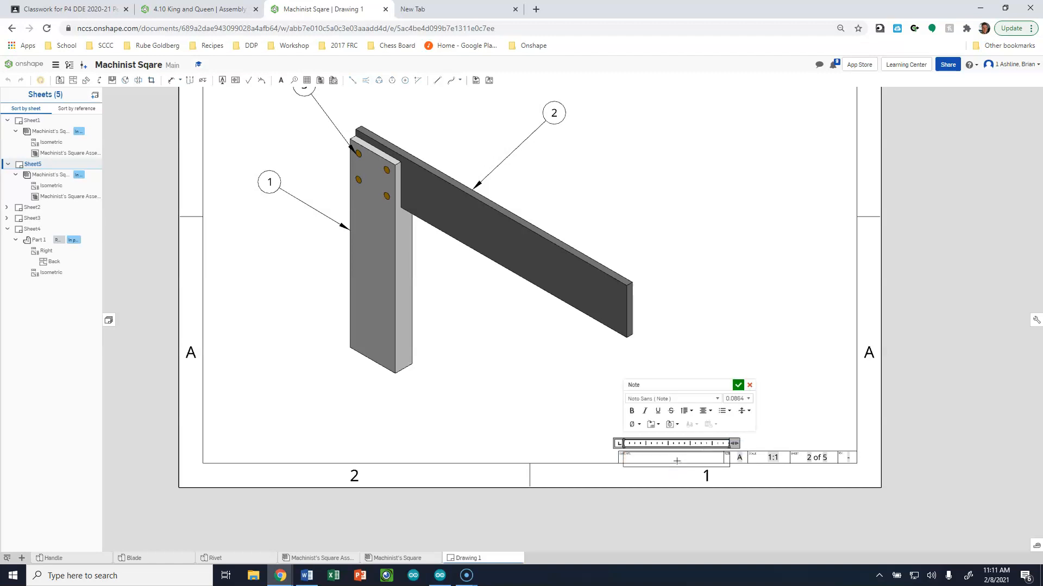
{"action": "type", "text": "Machinist's Square"}
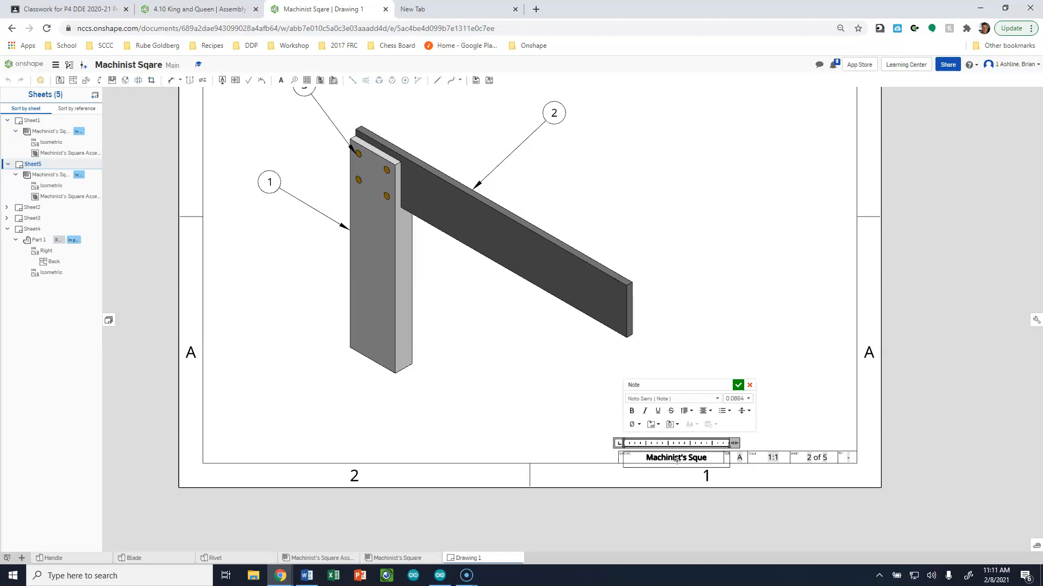
{"action": "left_click", "coordinate": [694, 254]}
Move Sheet5 to the end of the sheet list and look through the handle and rivet sheets.
{"action": "left_click_drag", "start_coordinate": [28, 164], "coordinate": [33, 297]}
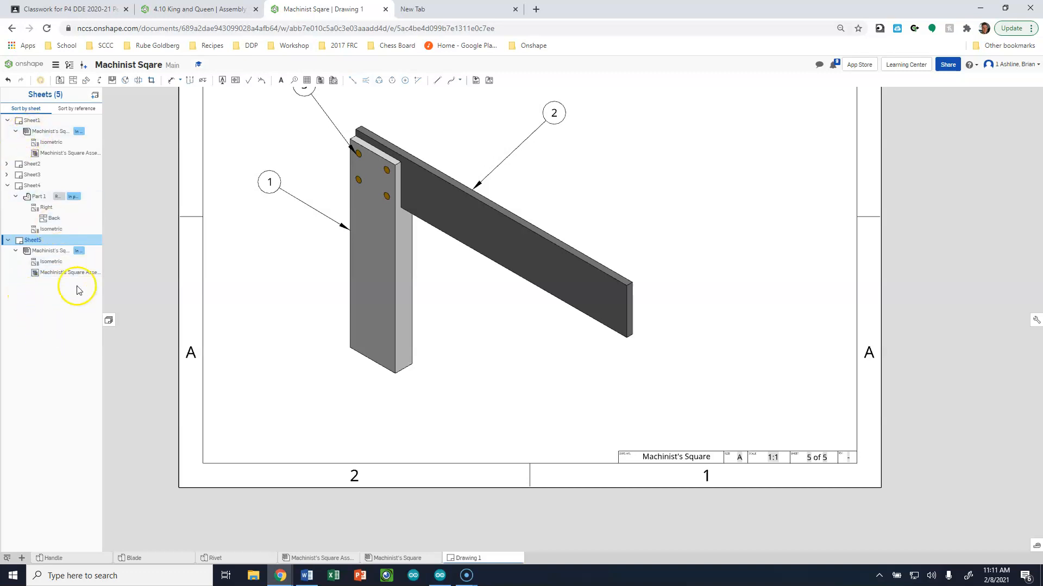
{"action": "left_click", "coordinate": [22, 165]}
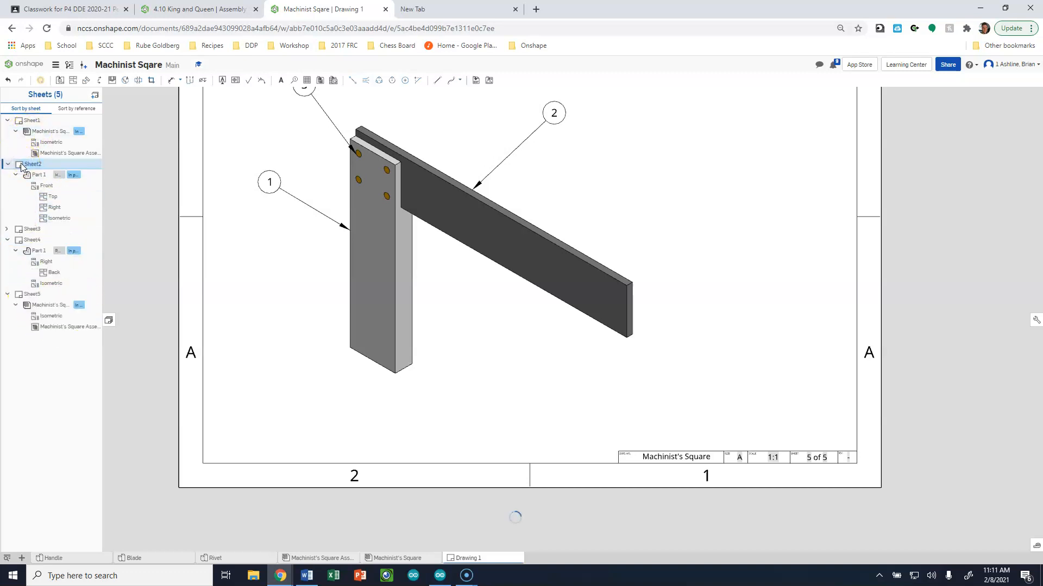
{"action": "left_click", "coordinate": [240, 268]}
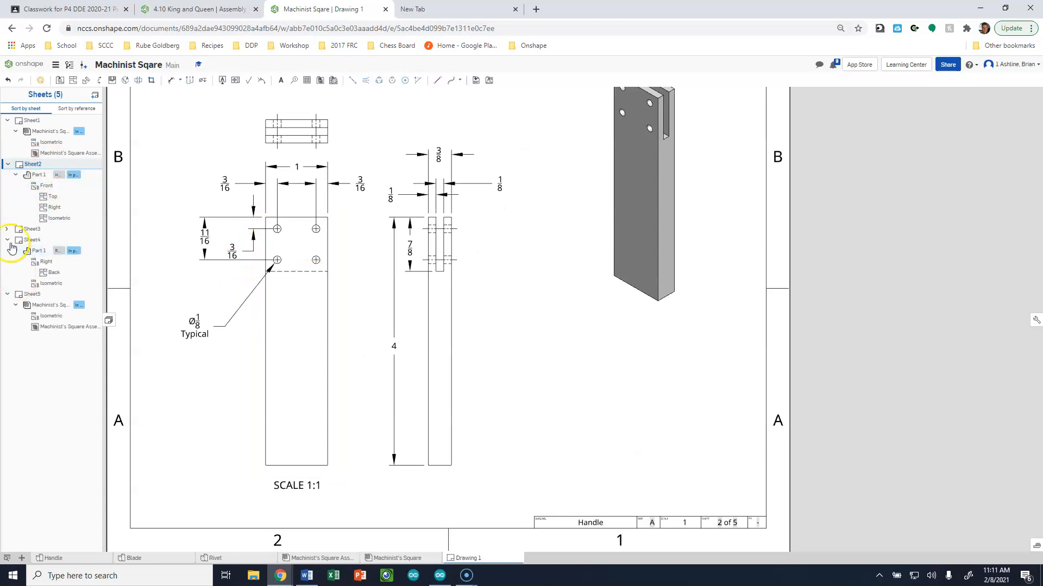
{"action": "left_click", "coordinate": [31, 240]}
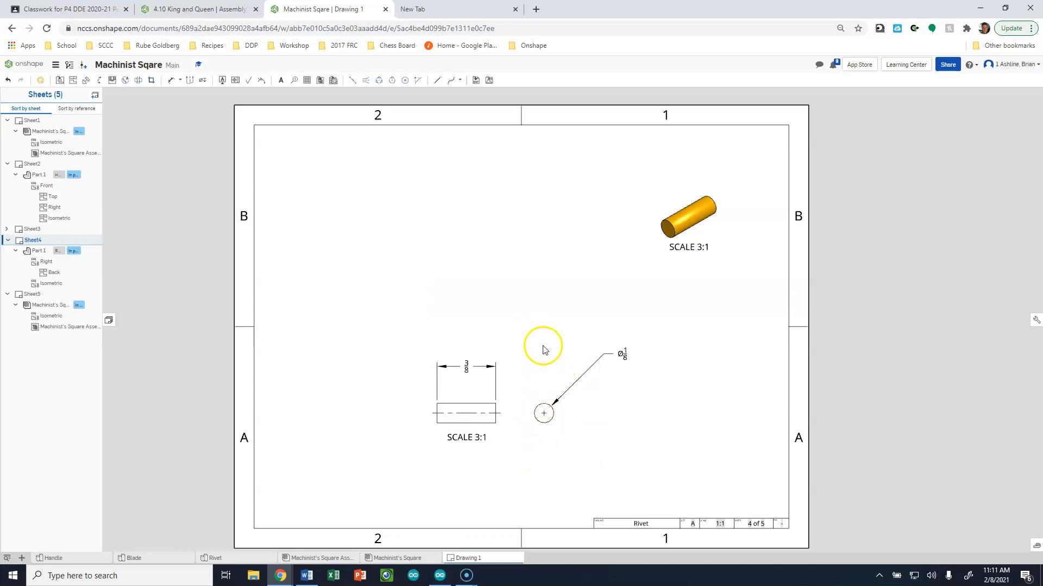
Move Sheet5 to the front of the sheet list and look through the assembly, handle and blade sheets.
{"action": "left_click_drag", "start_coordinate": [31, 293], "coordinate": [37, 124]}
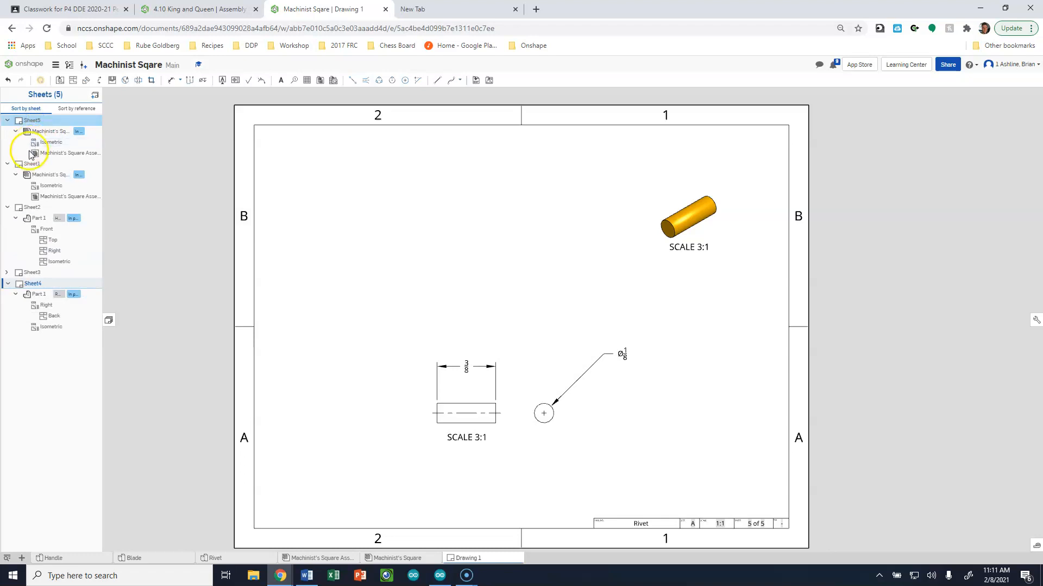
{"action": "left_click", "coordinate": [33, 122]}
{"action": "scroll", "coordinate": [613, 493], "scroll_direction": "down", "scroll_amount": 3}
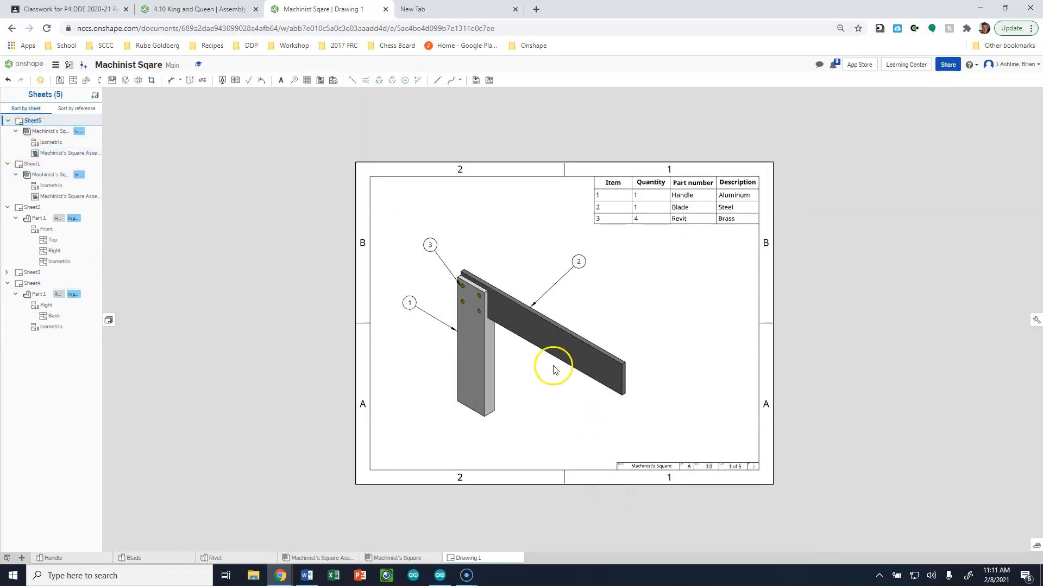
{"action": "scroll", "coordinate": [545, 399], "scroll_direction": "up", "scroll_amount": 2}
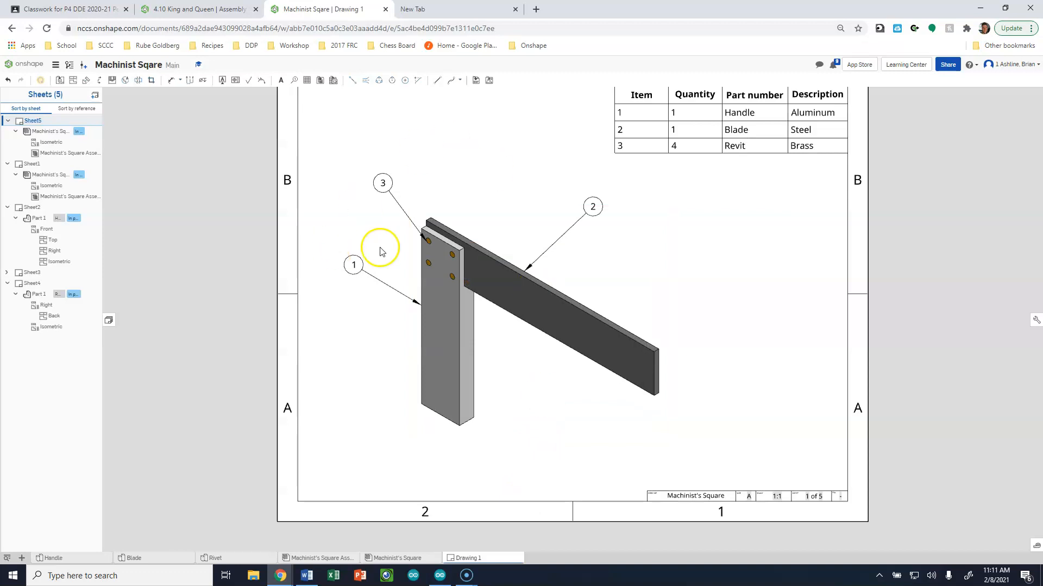
{"action": "left_click", "coordinate": [33, 209]}
{"action": "left_click", "coordinate": [39, 273]}
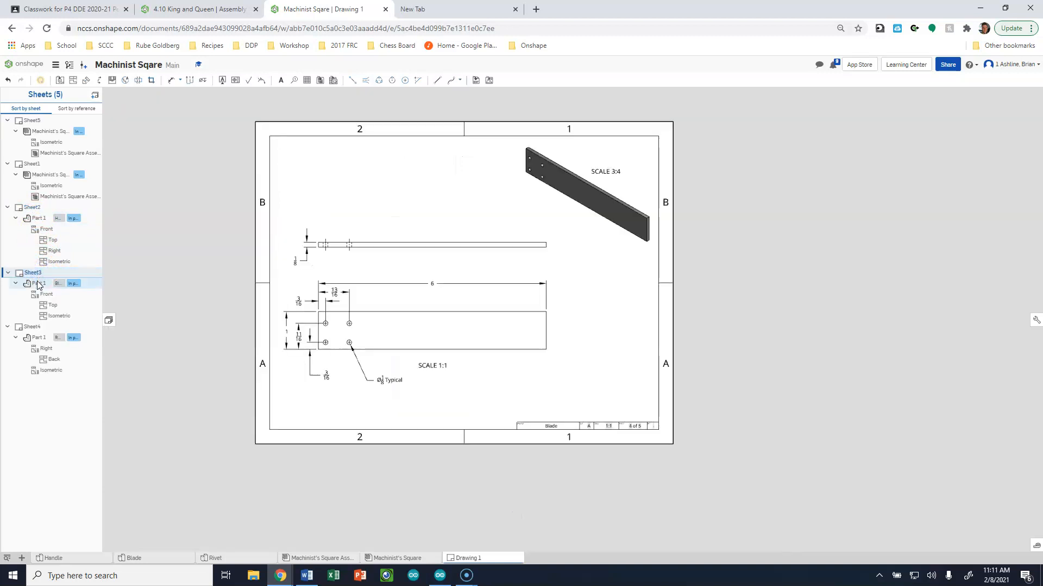
Look over the rivet drawing on Sheet4 and return to the assembly drawing on Sheet5.
{"action": "left_click", "coordinate": [26, 336]}
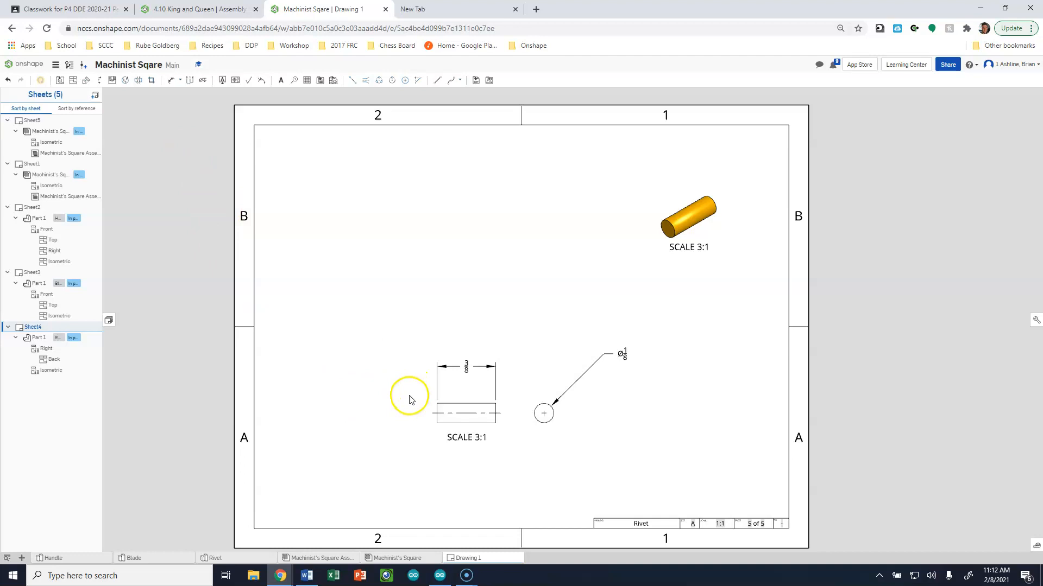
{"action": "left_click", "coordinate": [303, 363]}
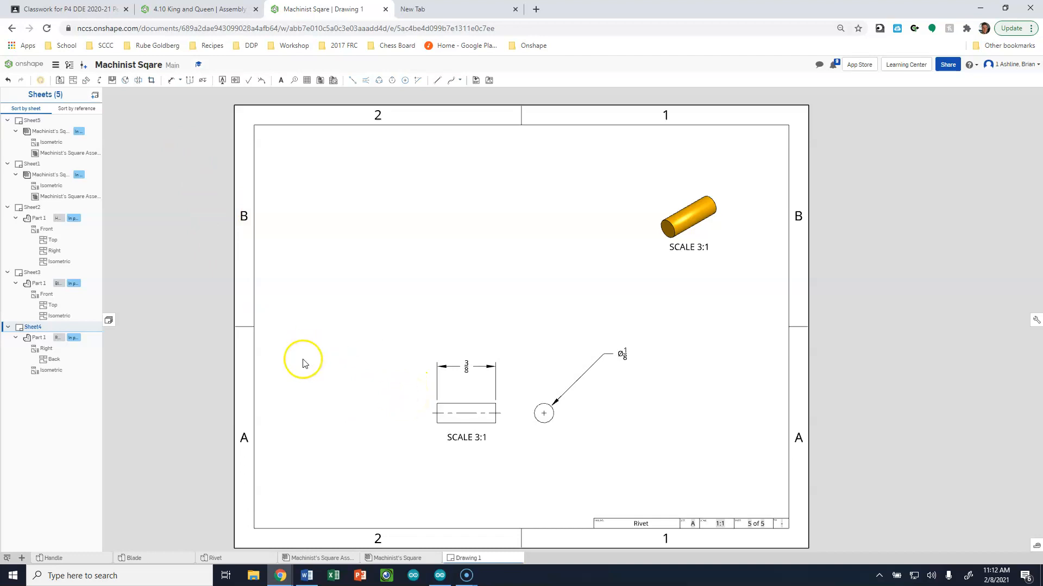
{"action": "left_click", "coordinate": [32, 121]}
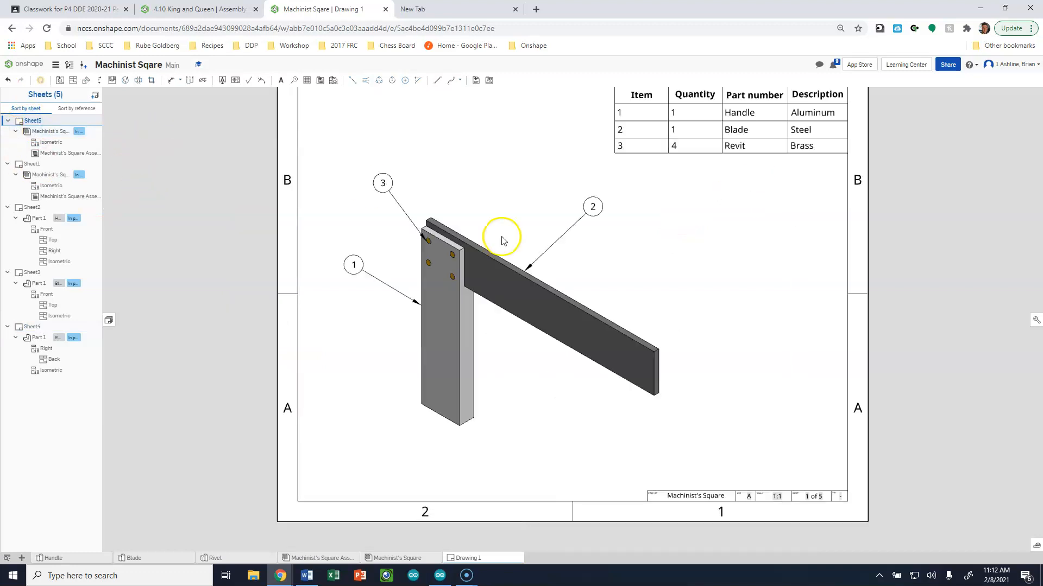
{"action": "scroll", "coordinate": [582, 395], "scroll_direction": "down", "scroll_amount": 3}
{"action": "scroll", "coordinate": [618, 369], "scroll_direction": "up", "scroll_amount": 3}
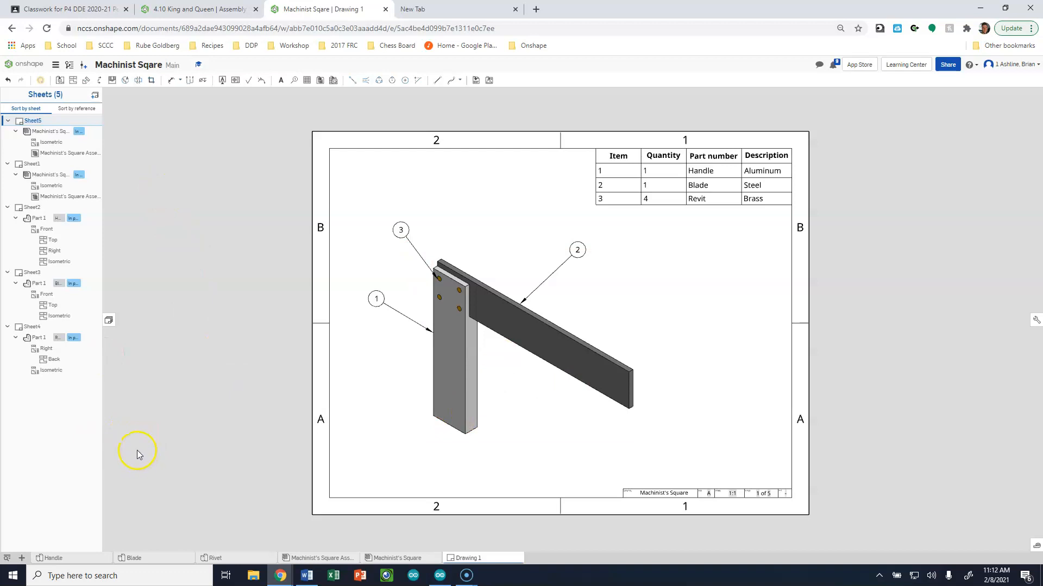
{"action": "right_click", "coordinate": [485, 559]}
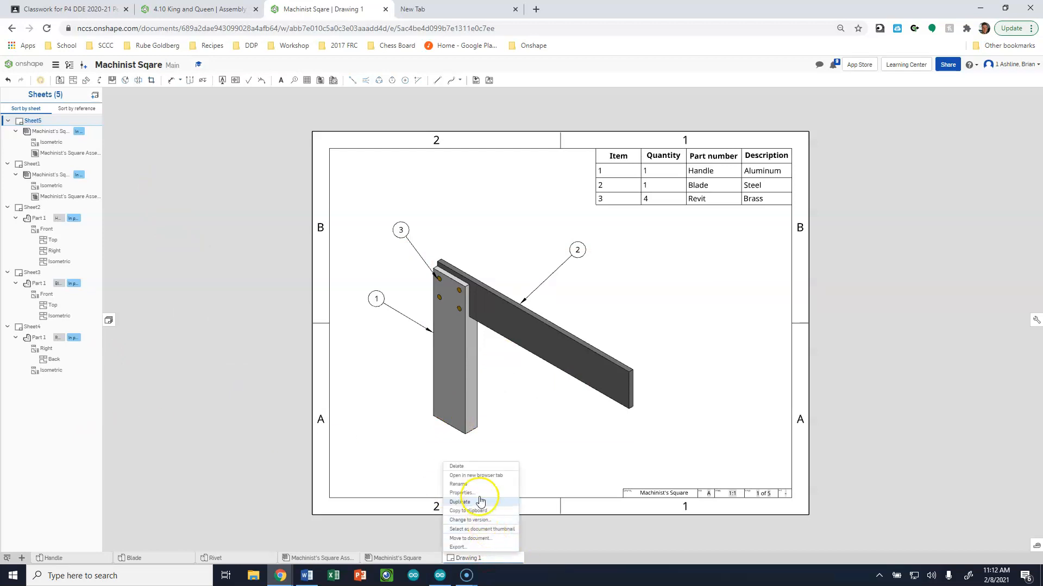
{"action": "left_click", "coordinate": [471, 546]}
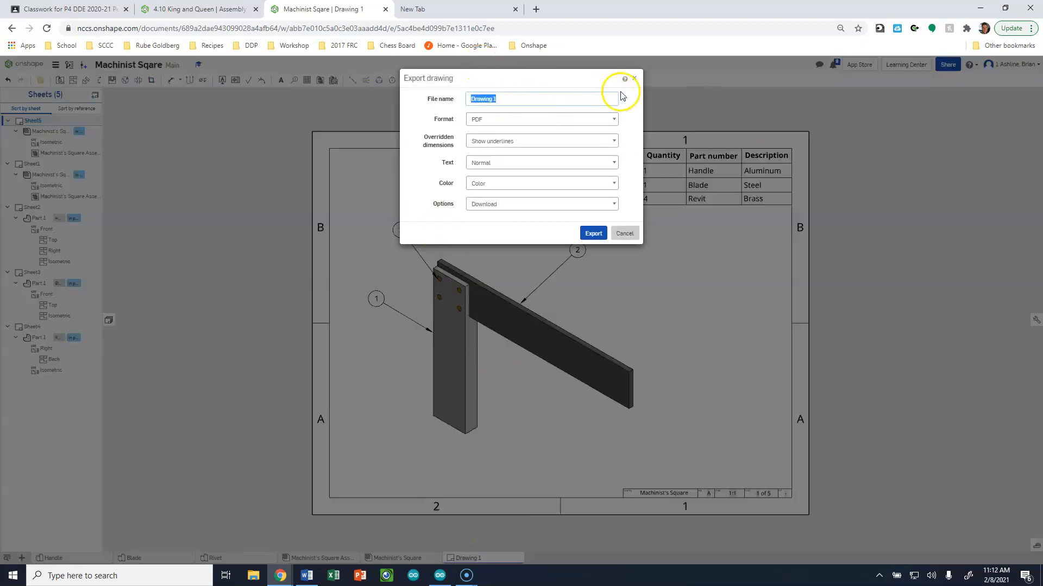
{"action": "left_click", "coordinate": [635, 81]}
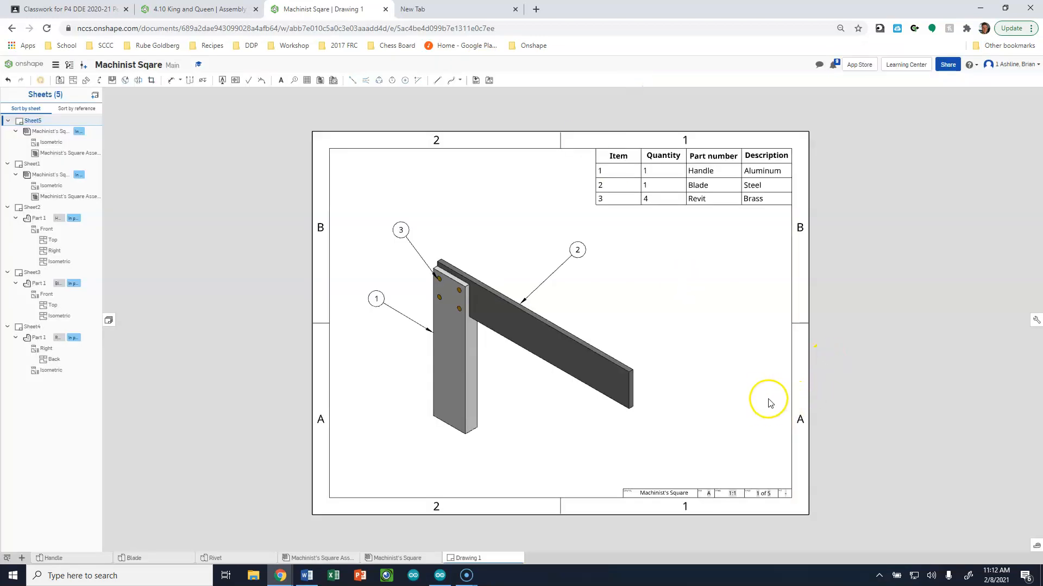
Delete Sheet5 from the drawing and display the assembly drawing on Sheet1.
{"action": "right_click", "coordinate": [36, 121]}
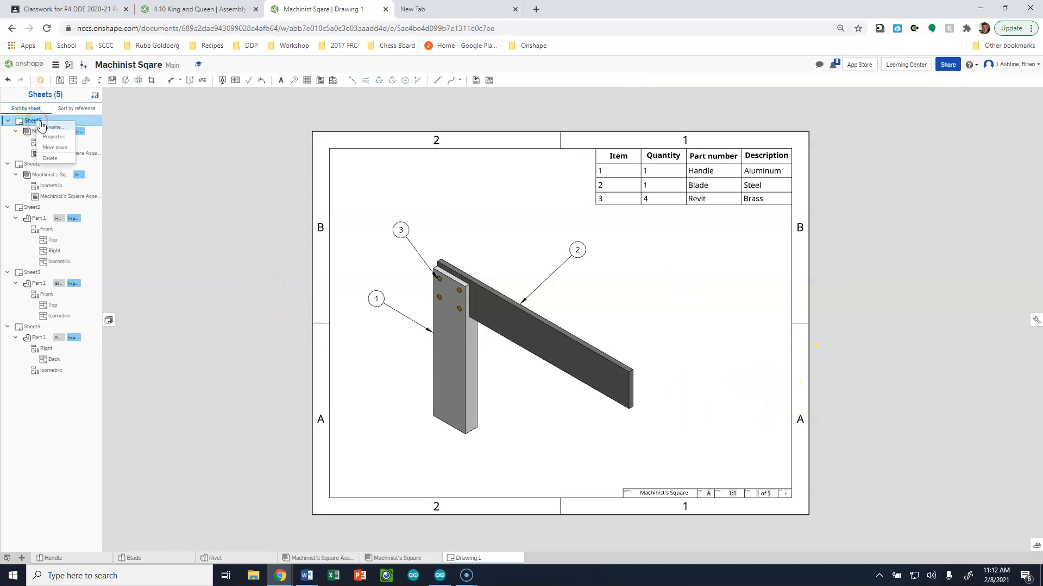
{"action": "left_click", "coordinate": [50, 159]}
{"action": "left_click", "coordinate": [28, 120]}
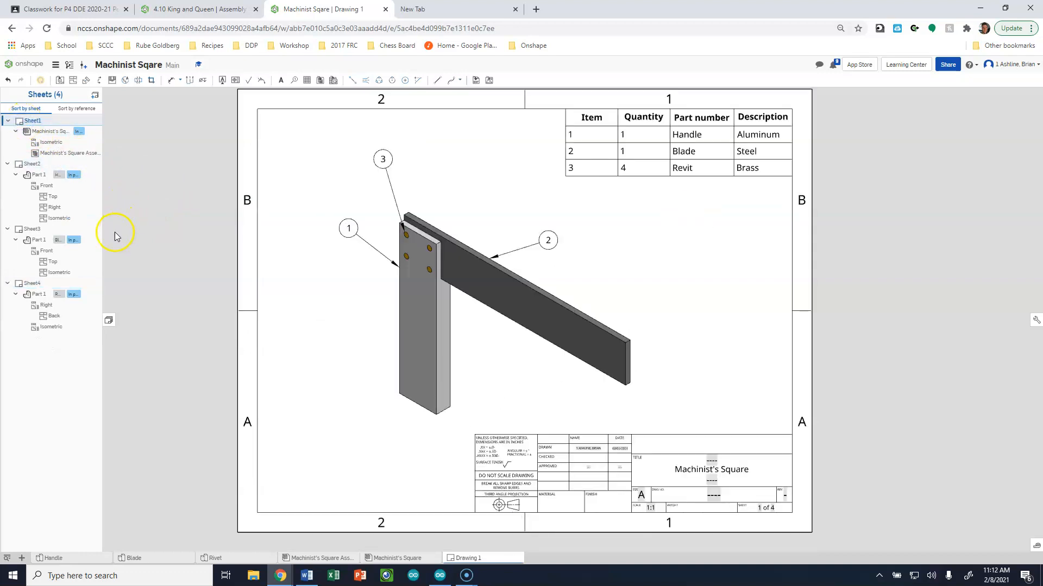